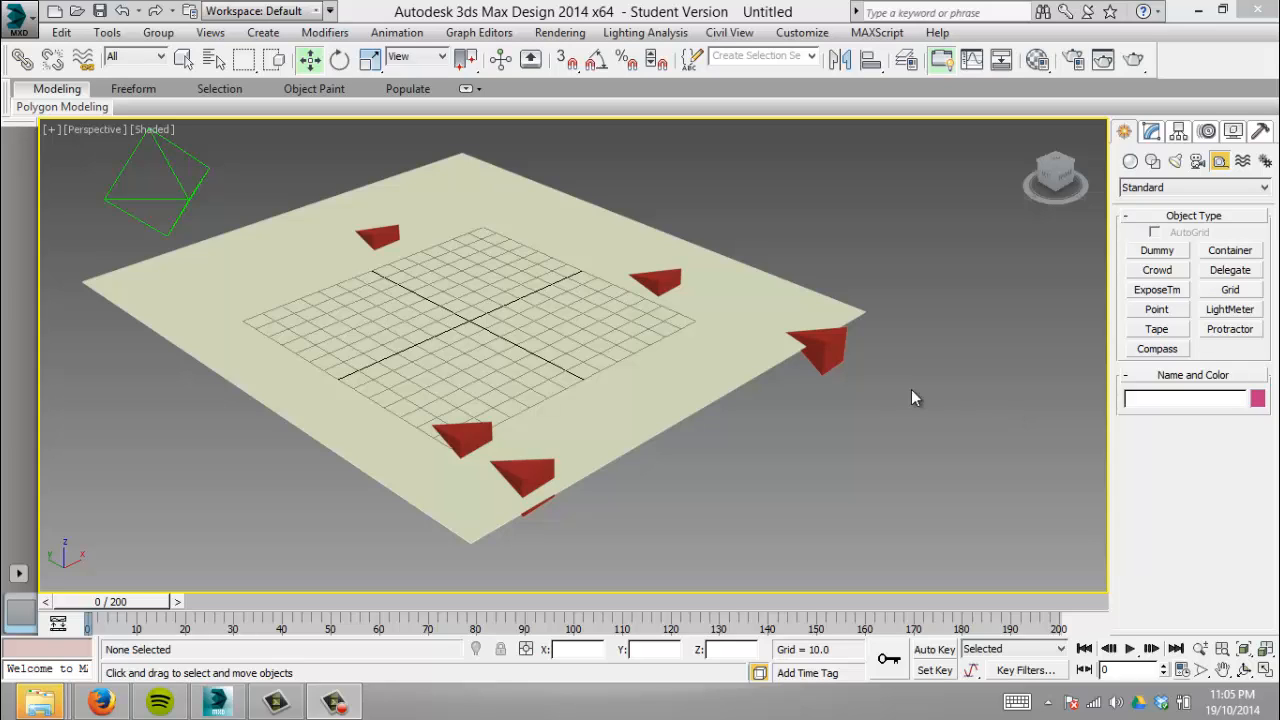
Review the Crowd helper's behavior assignments and team members without changing them.
click(172, 179)
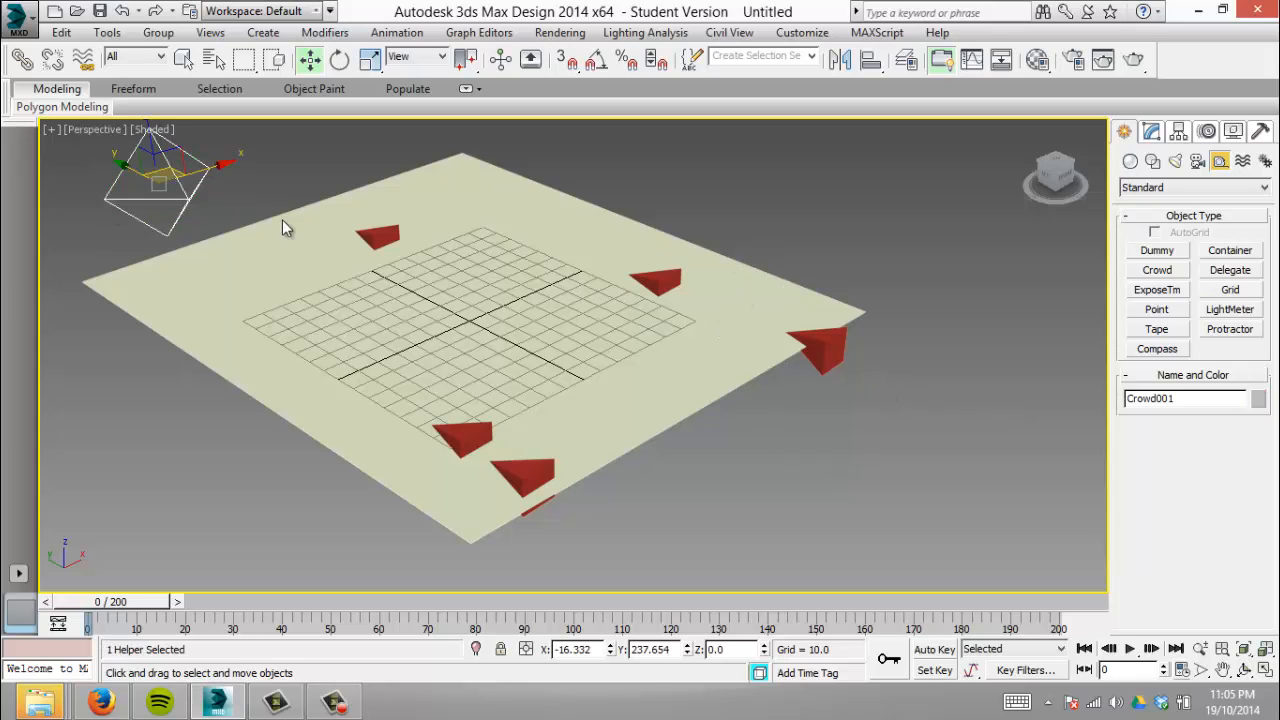
click(1151, 131)
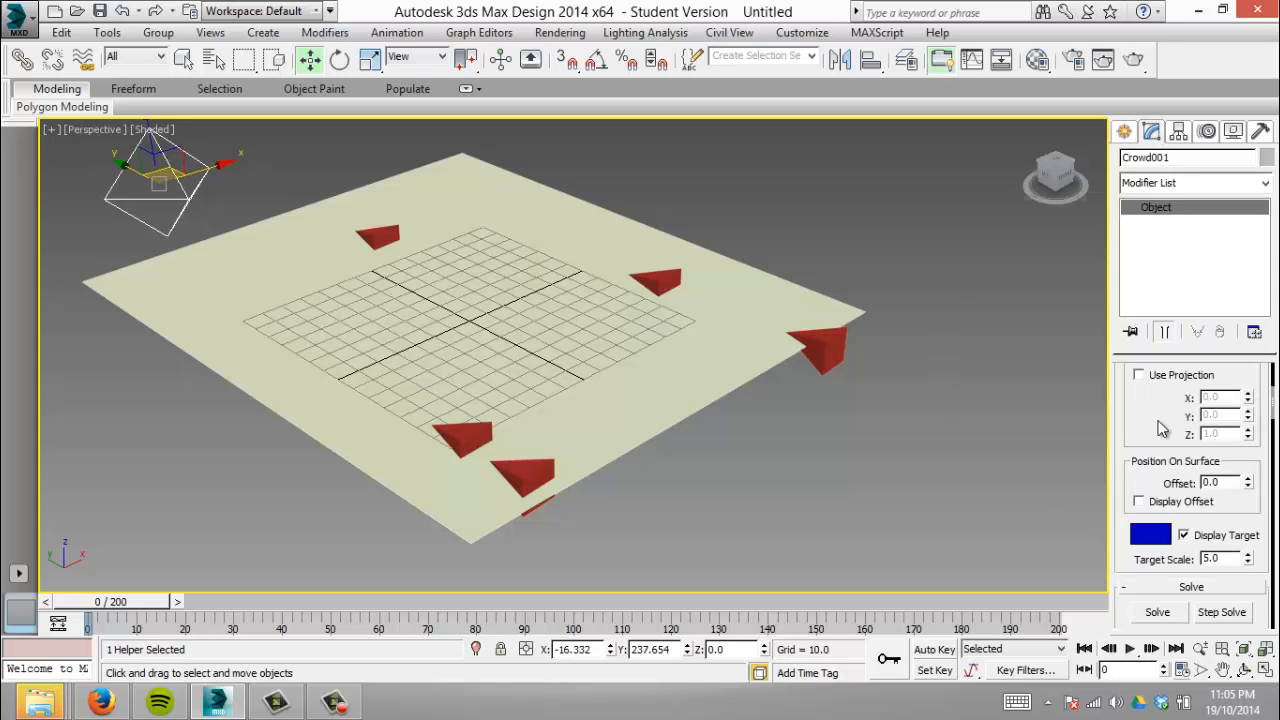
scroll(1170, 425, up, 5)
click(1205, 398)
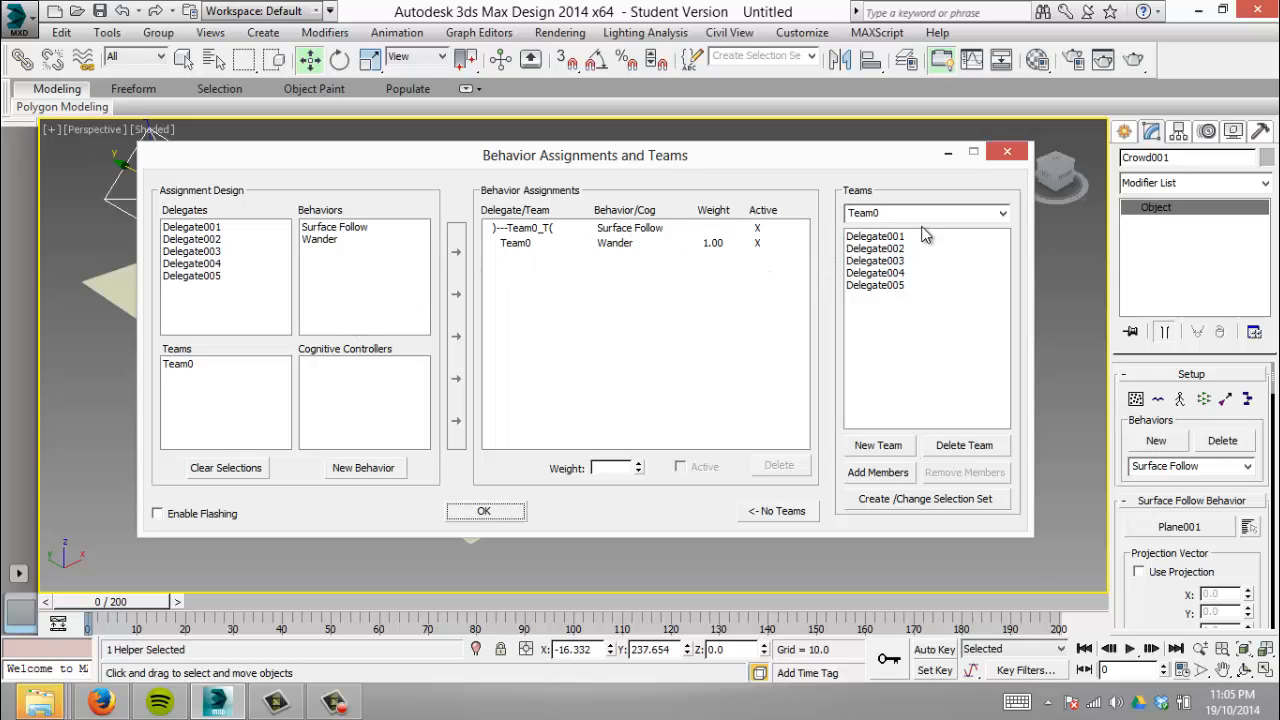
click(486, 514)
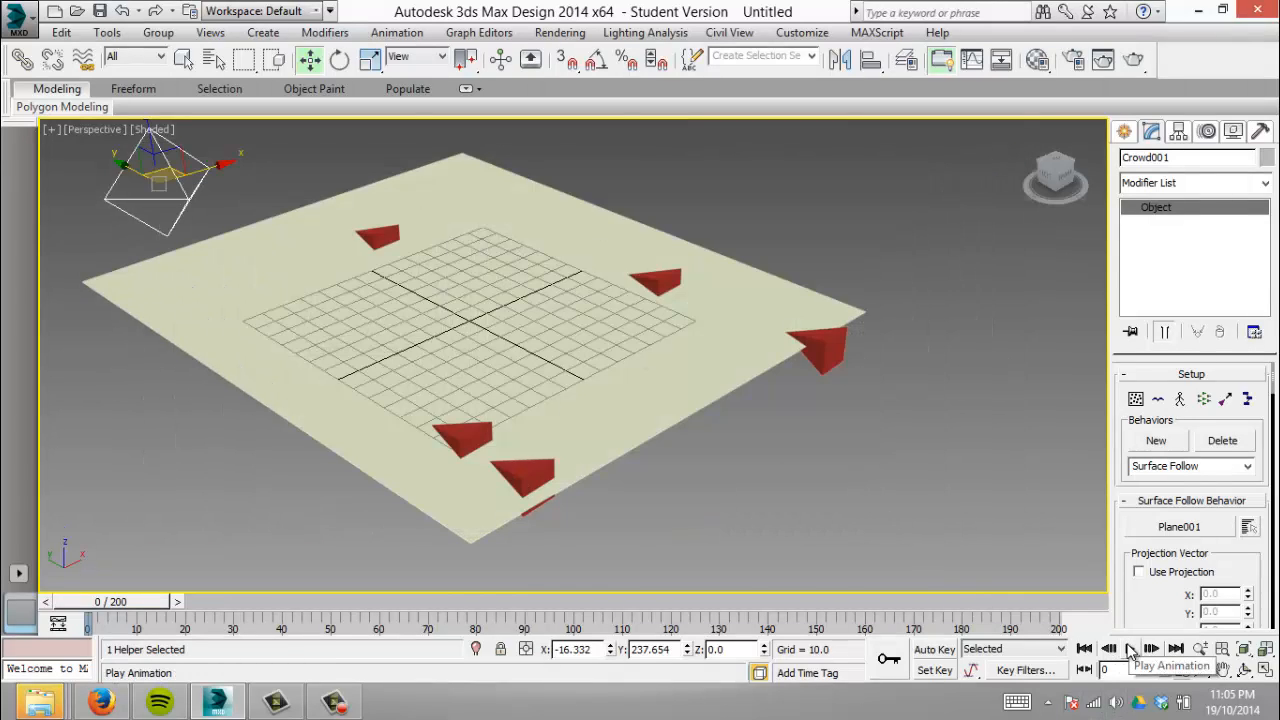
Play the delegates' animation, stop it, and return the timeline to frame 0.
click(1130, 650)
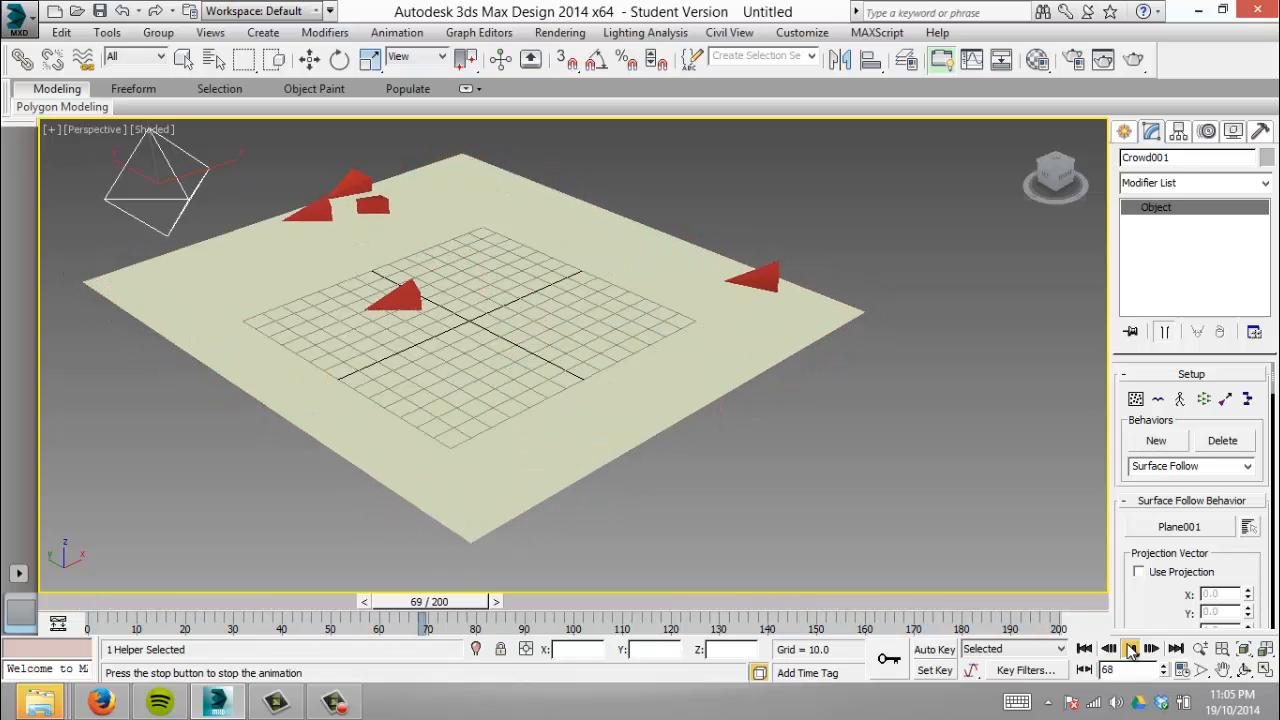
click(1131, 650)
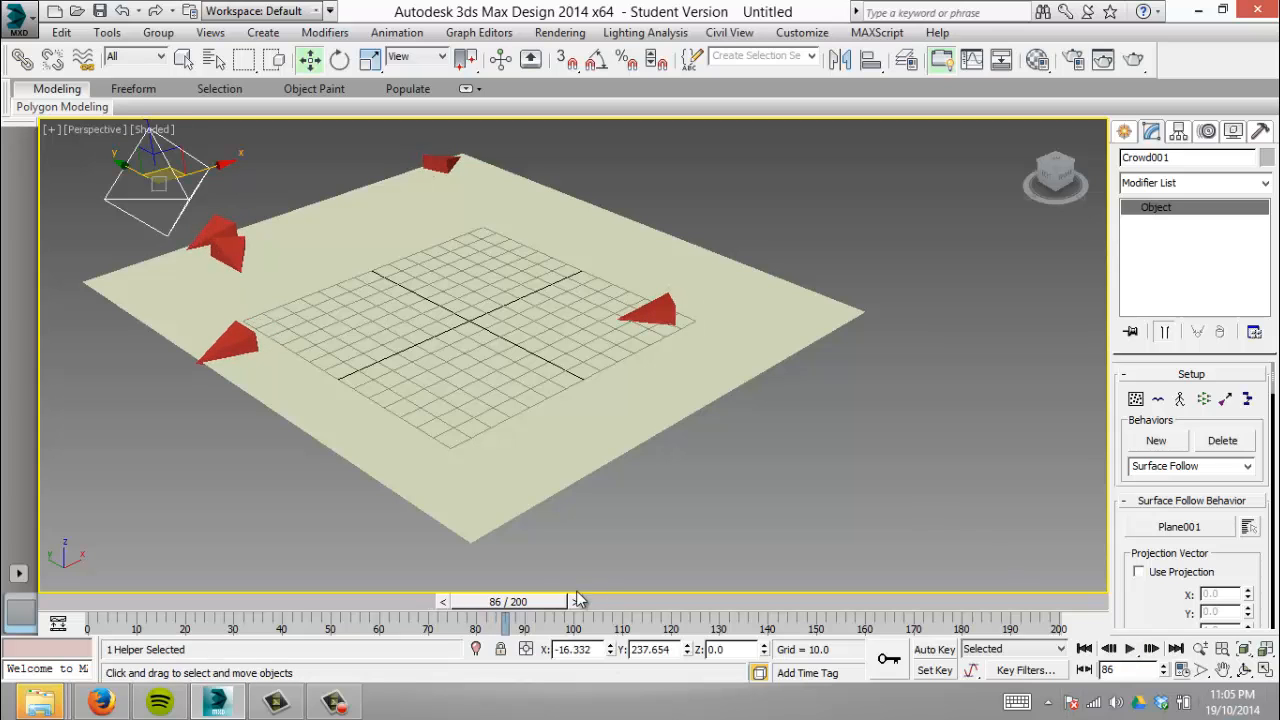
drag(412, 601, 108, 586)
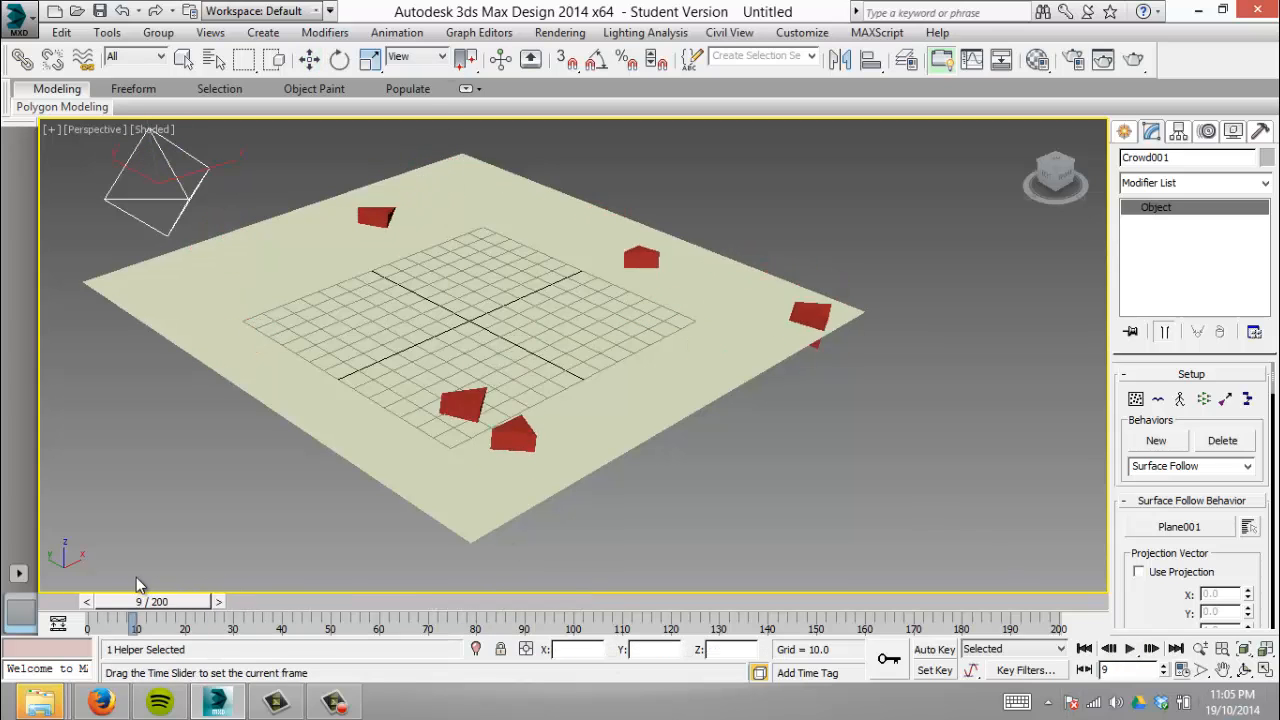
key(w)
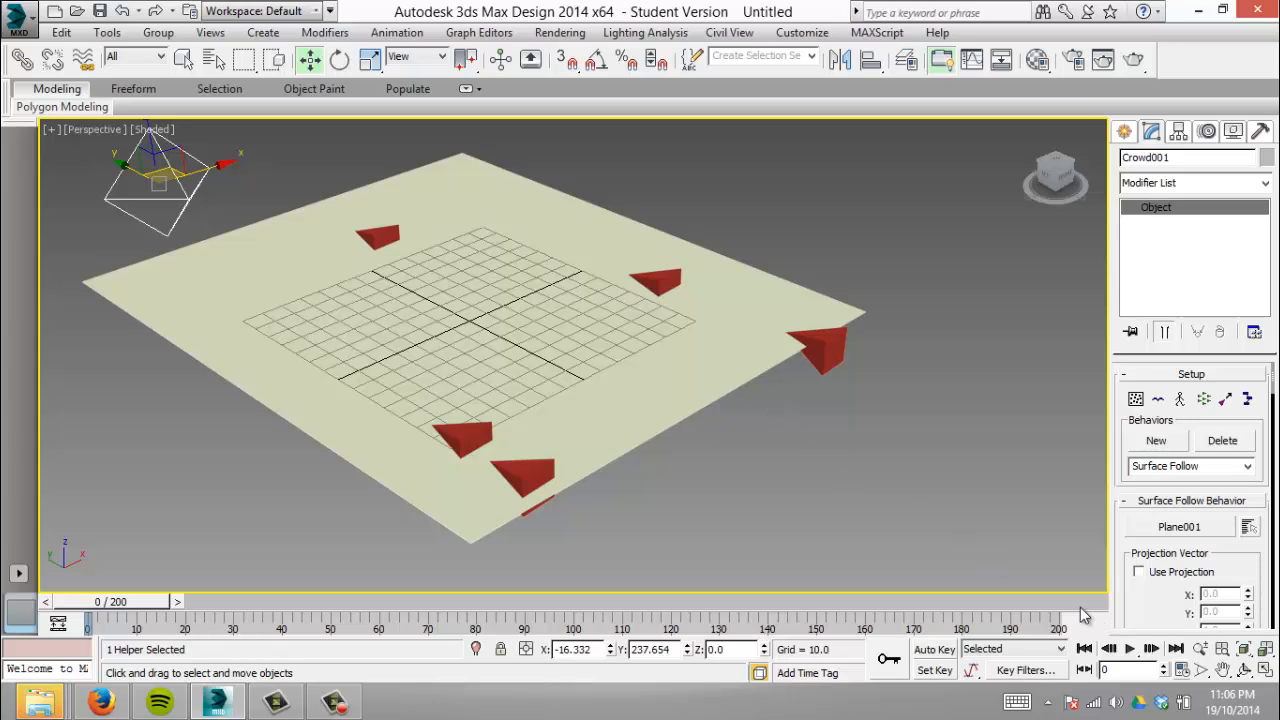
Create a Target camera beside the plane's near corner, aimed toward the plane.
click(949, 520)
scroll(898, 488, down, 3)
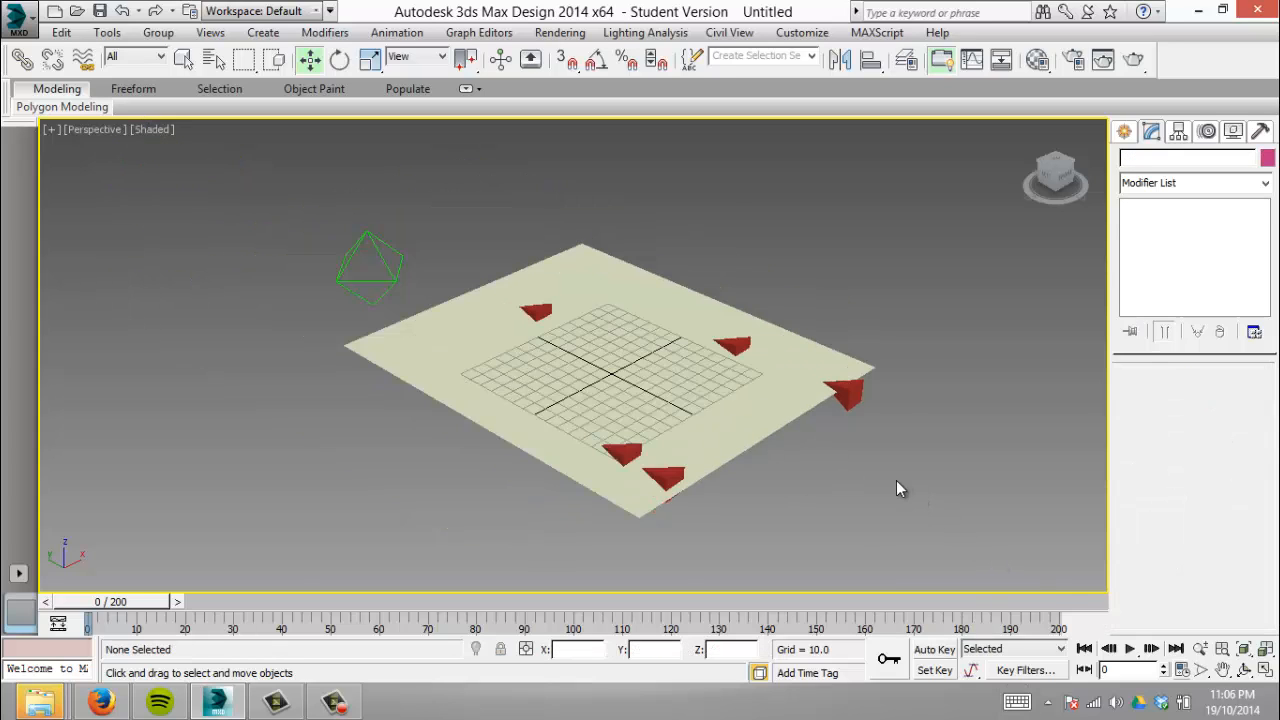
drag(895, 478, 906, 501)
click(1222, 670)
drag(803, 506, 755, 468)
scroll(795, 455, down, 4)
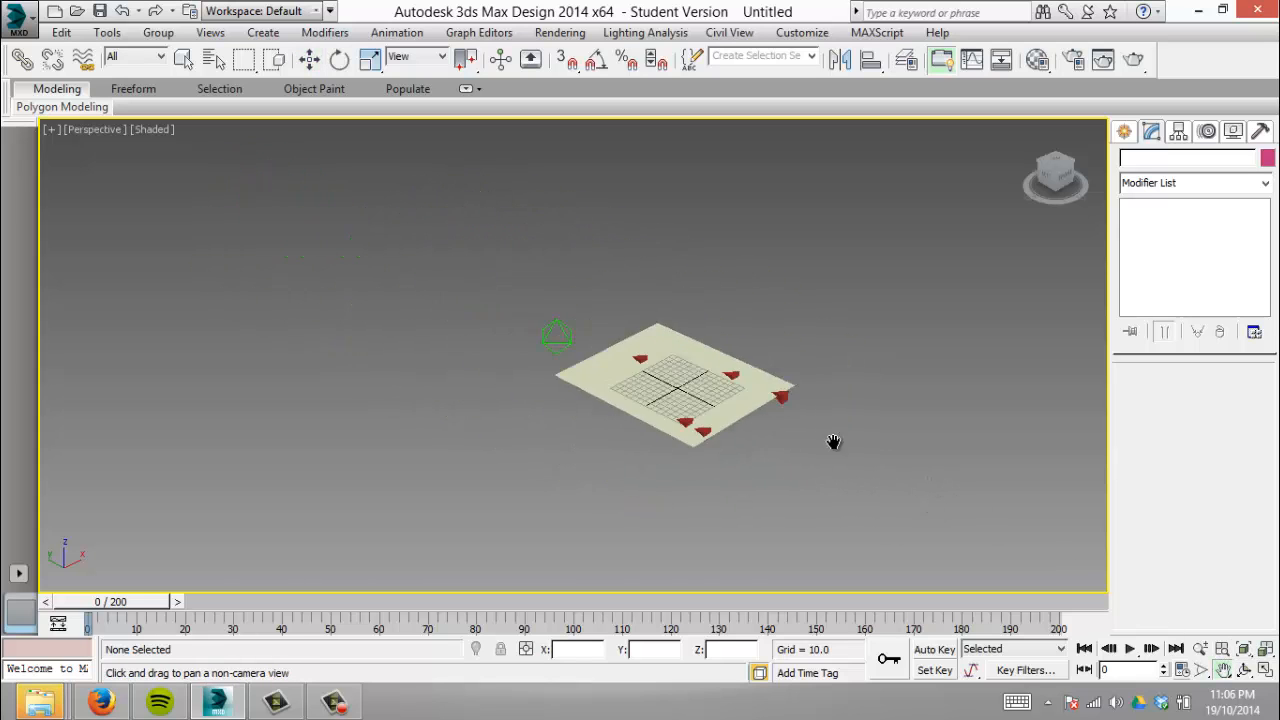
drag(834, 443, 754, 423)
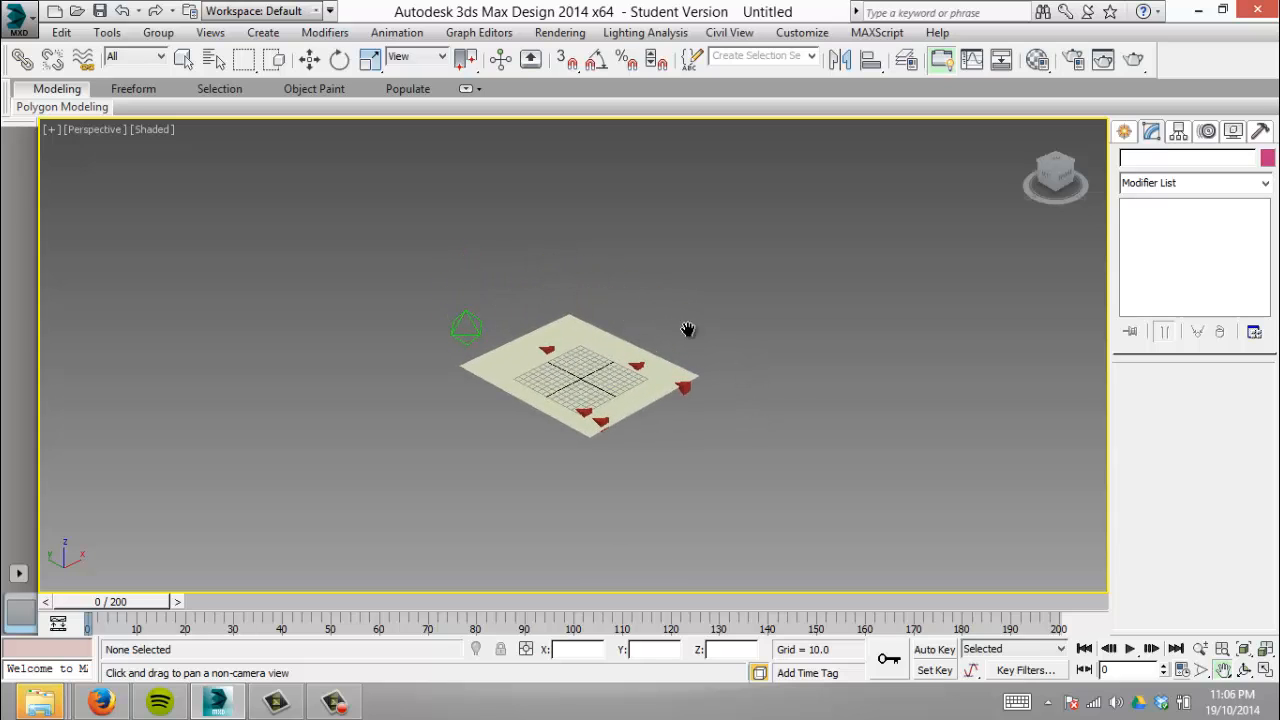
drag(743, 354, 720, 355)
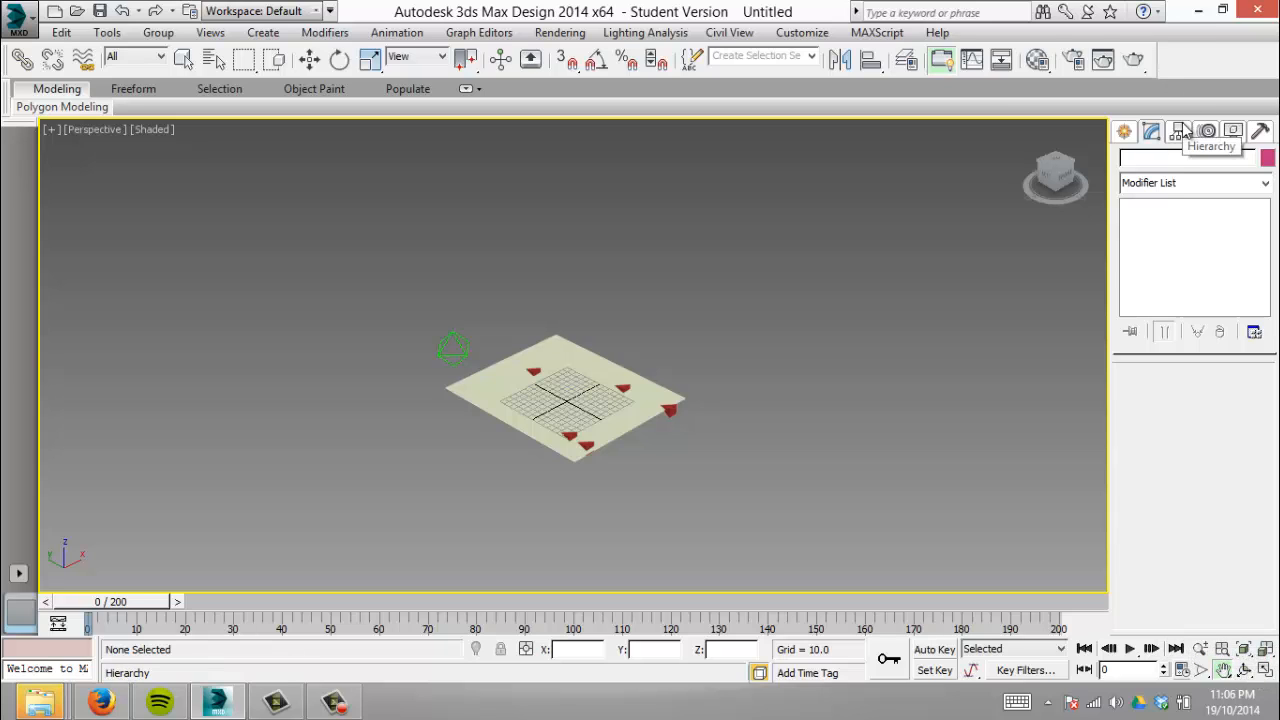
click(1124, 131)
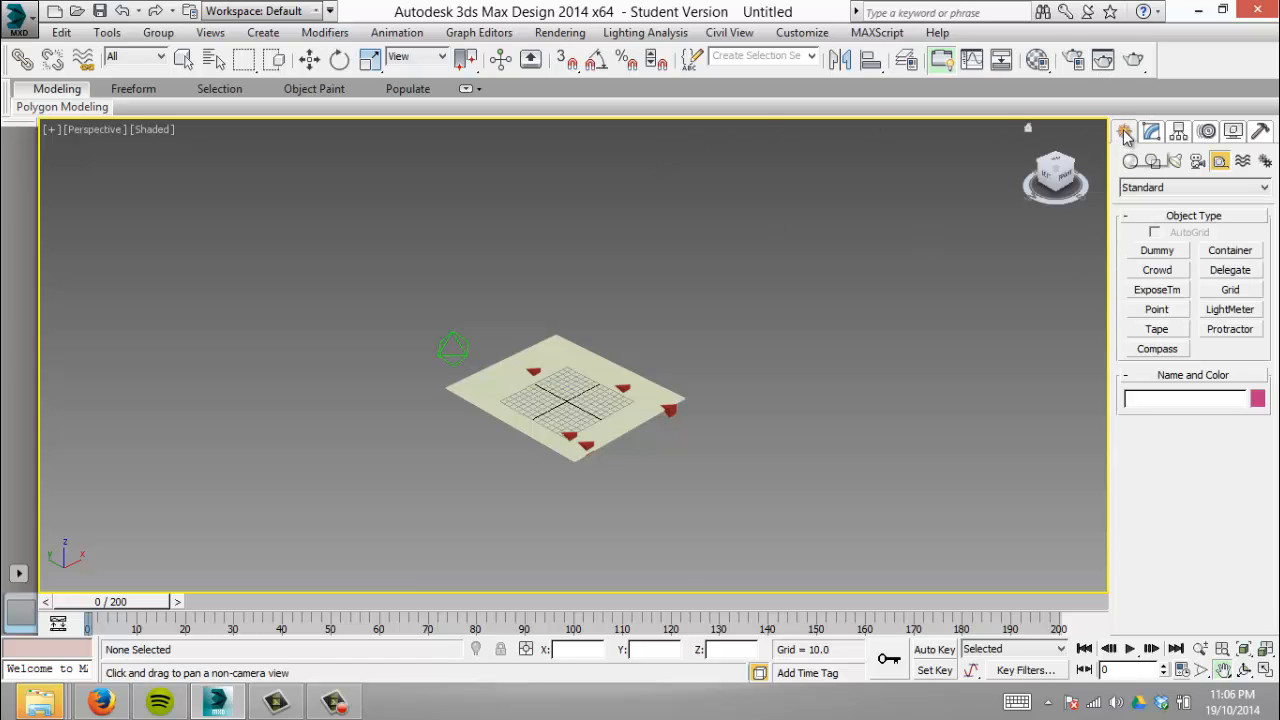
click(1199, 166)
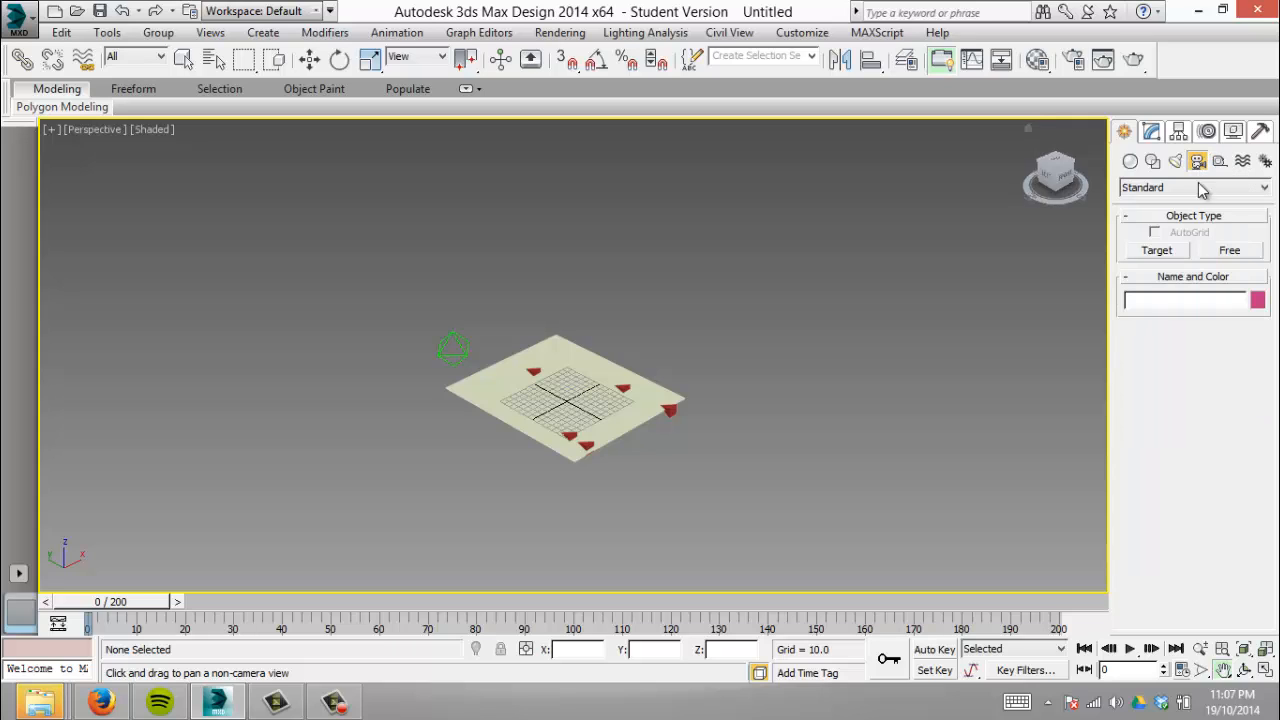
click(1158, 251)
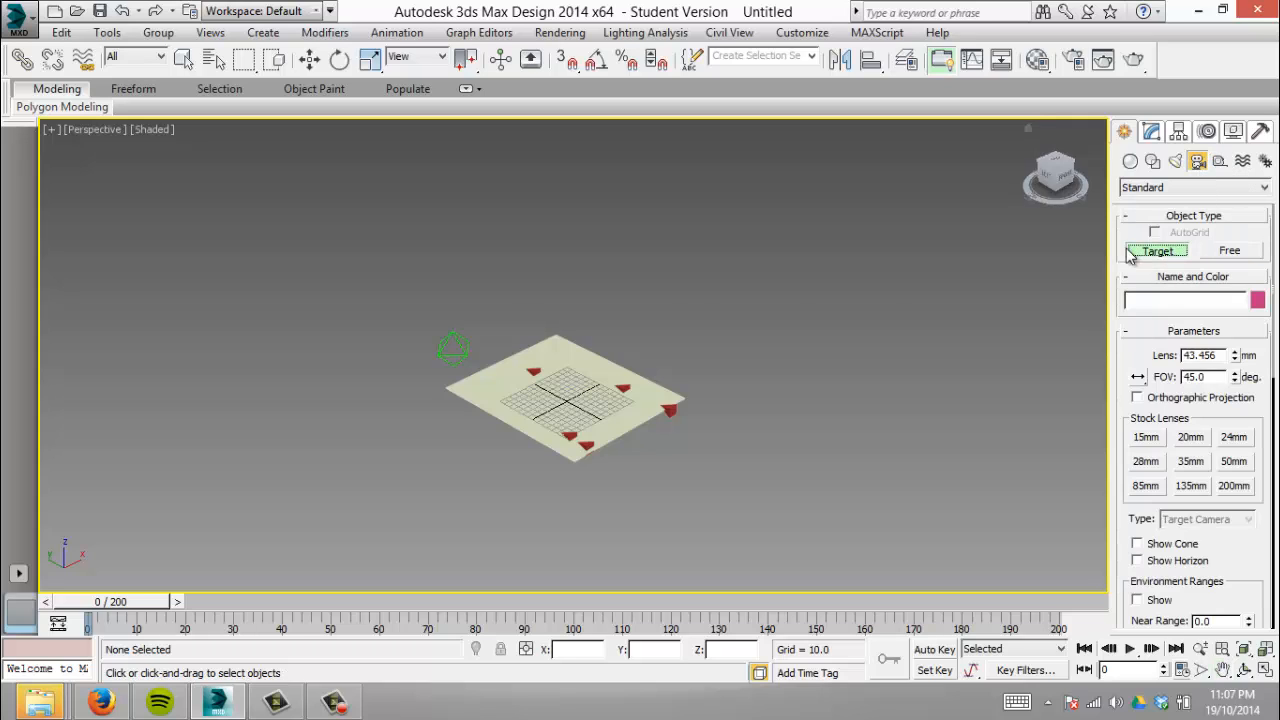
drag(820, 425, 706, 412)
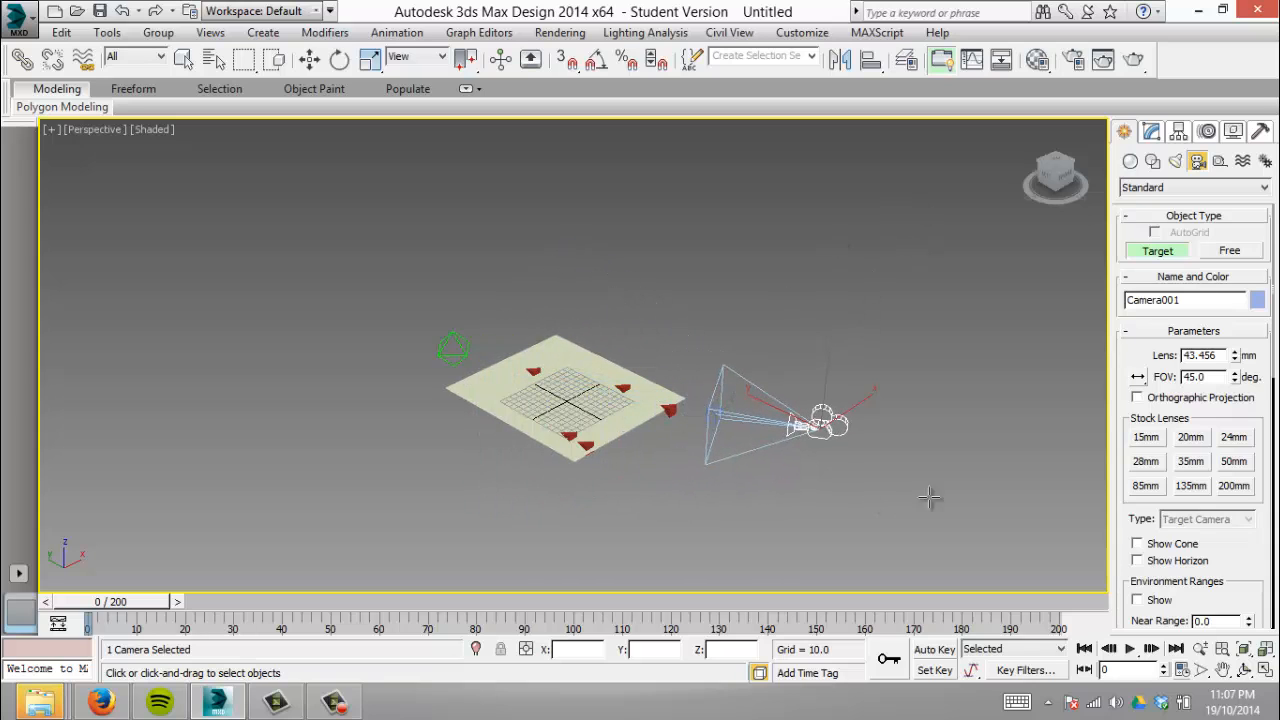
click(309, 60)
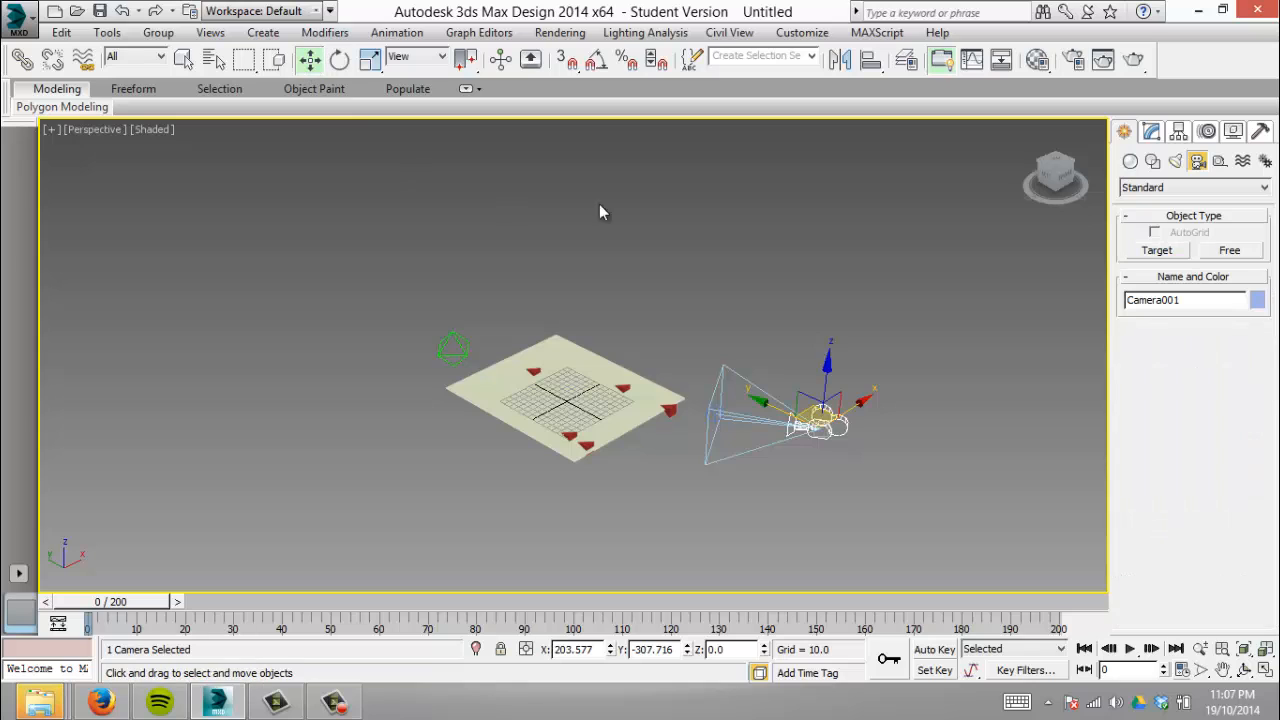
Show all four viewports and switch the Left viewport to the Camera001 view.
key(alt+w)
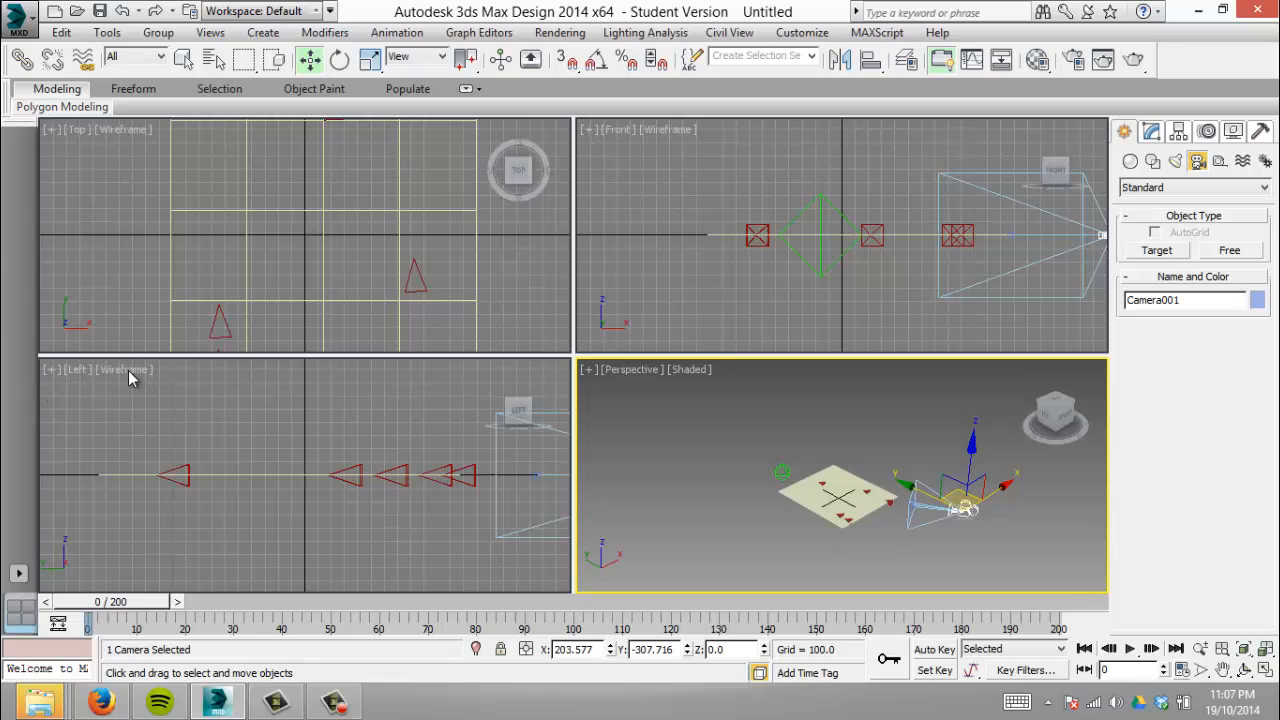
click(84, 374)
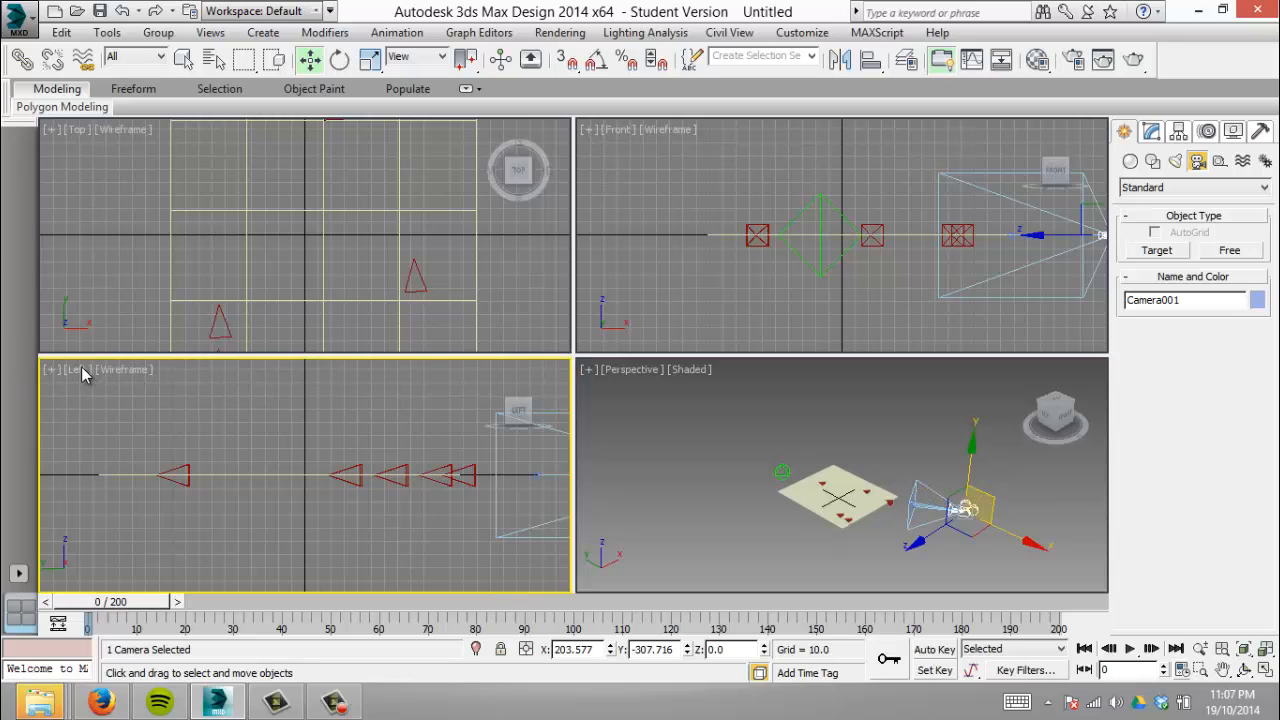
click(79, 372)
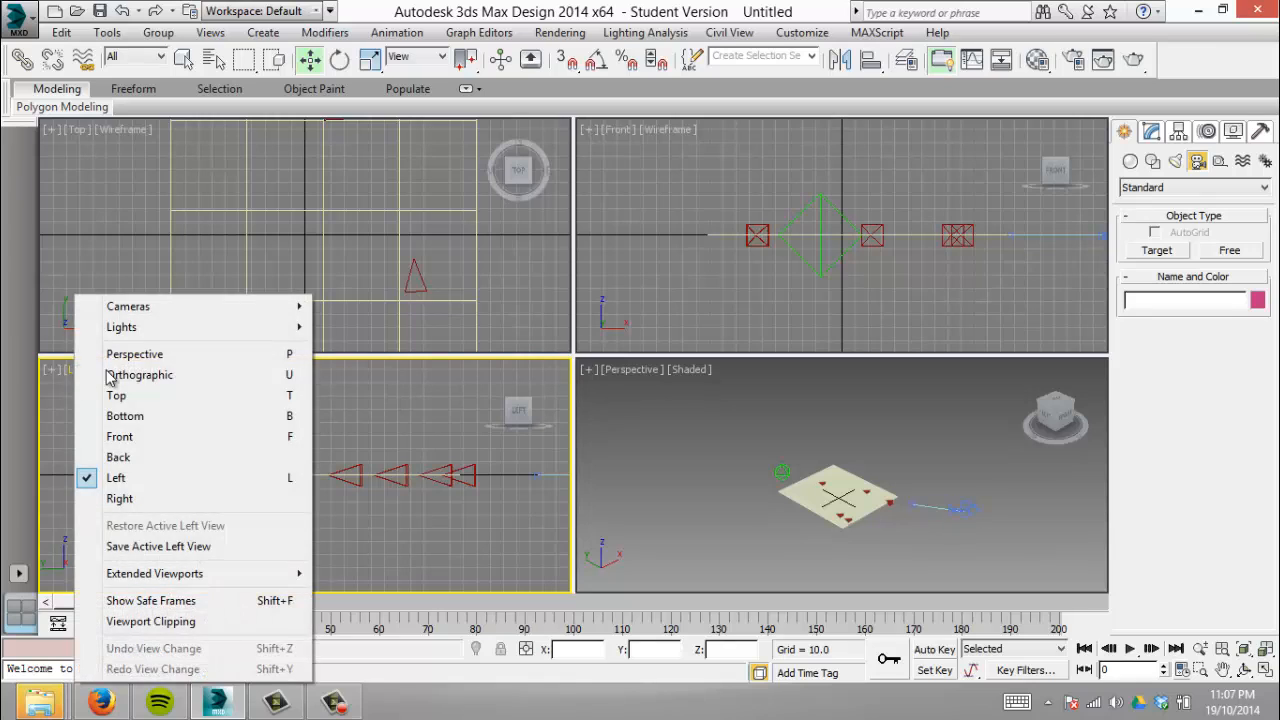
mouse_move(235, 306)
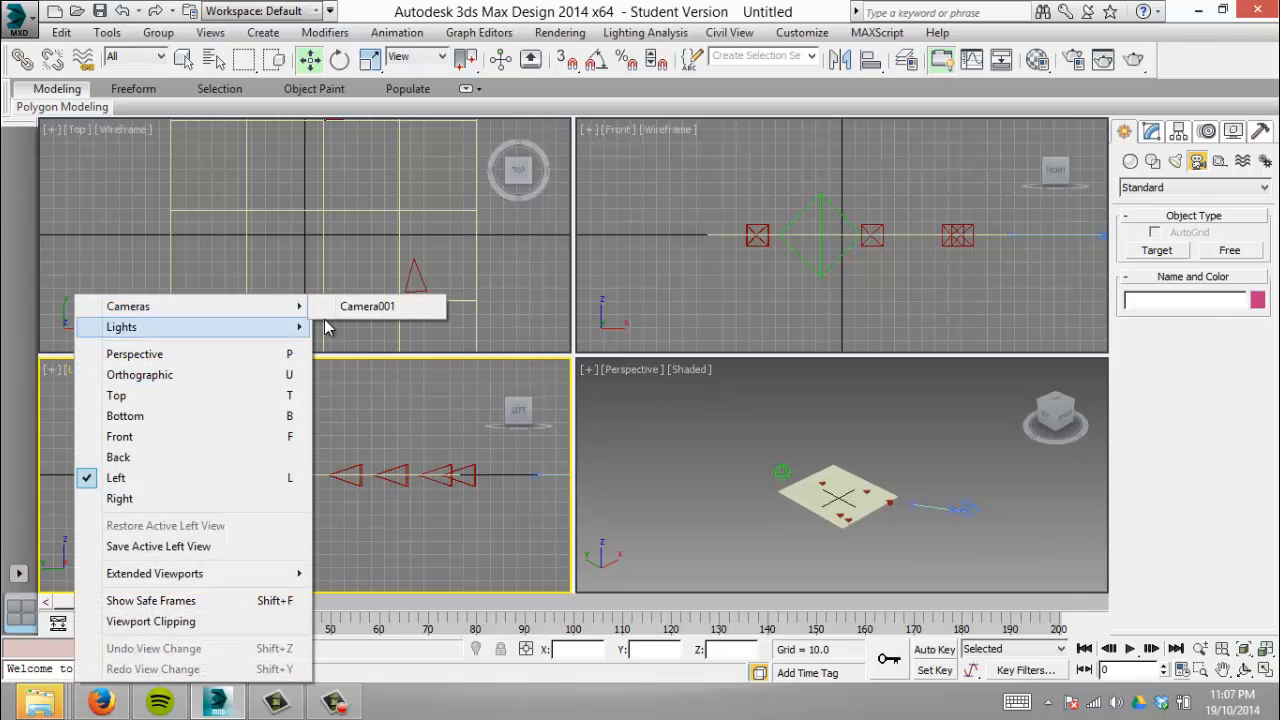
click(368, 307)
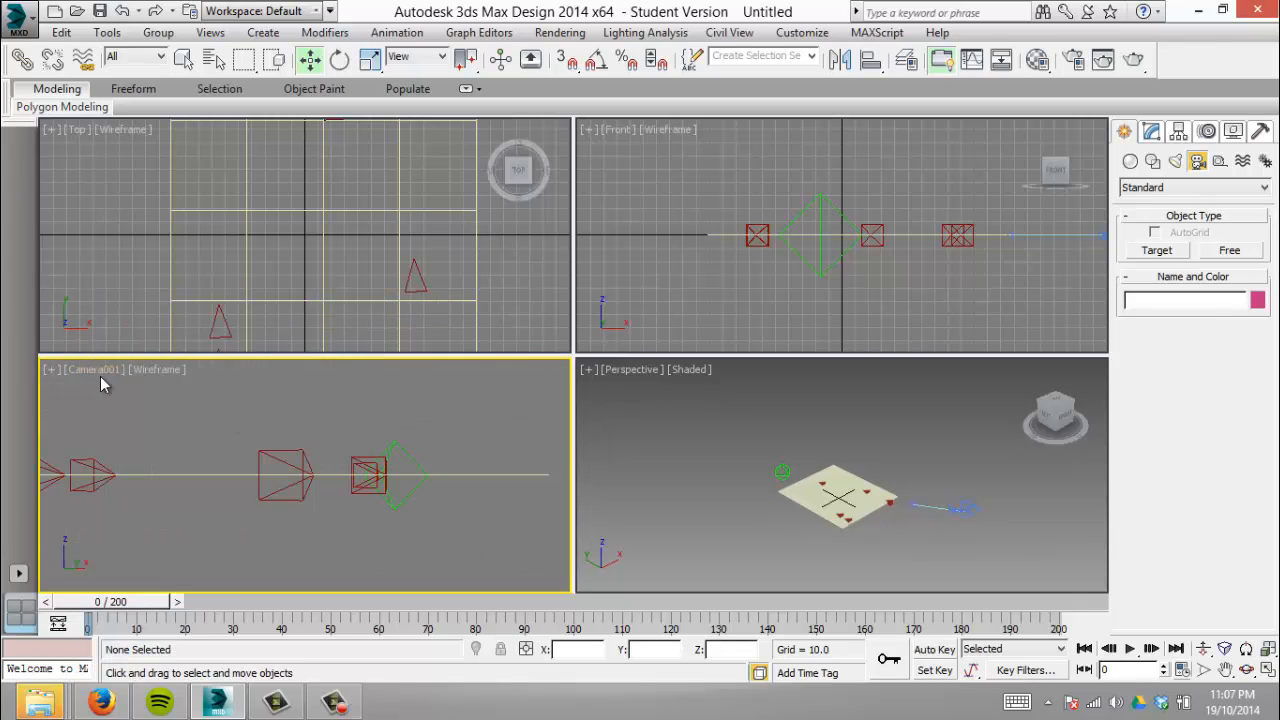
Set the camera viewport's display to Shaded and enlarge the camera and Perspective viewports.
click(155, 370)
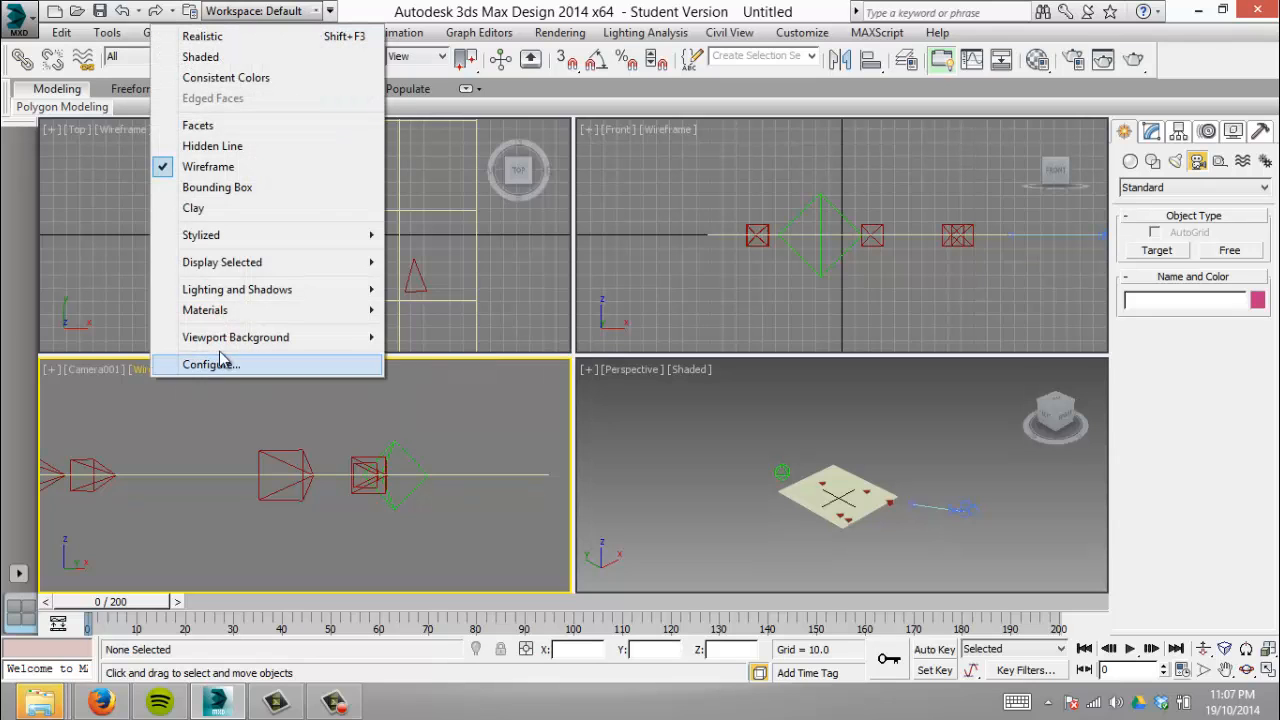
click(225, 57)
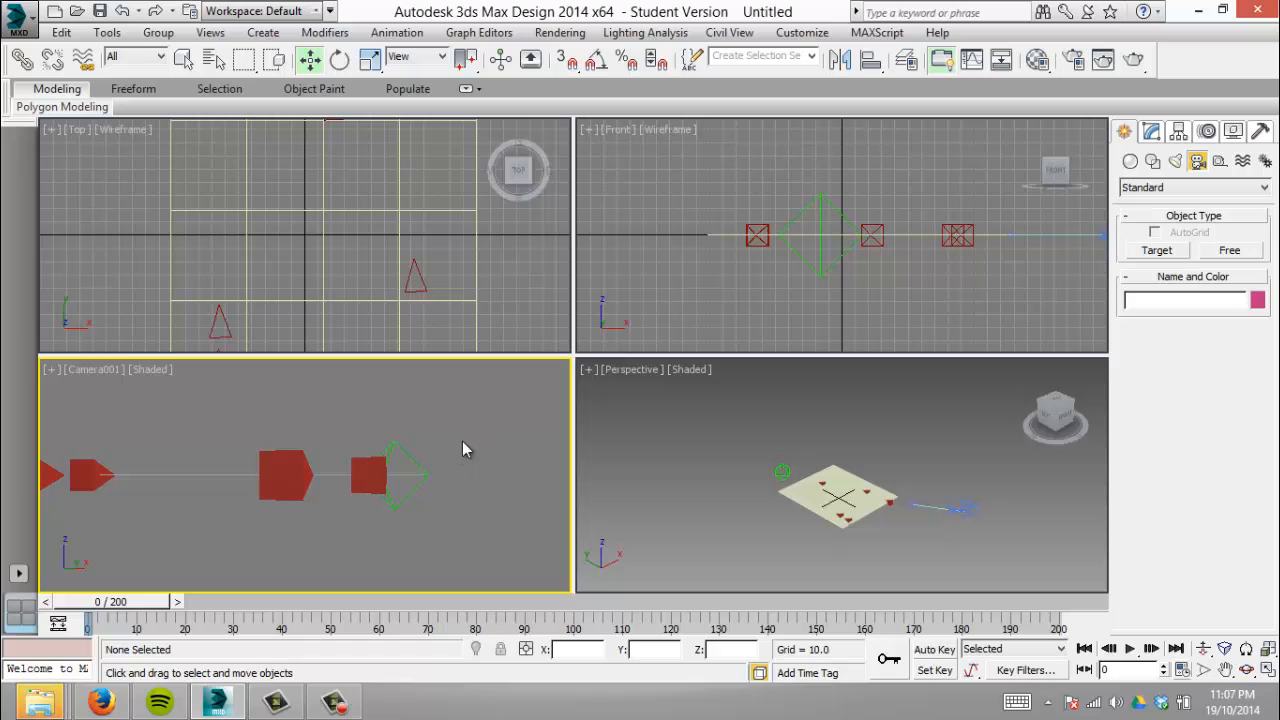
drag(509, 340, 540, 180)
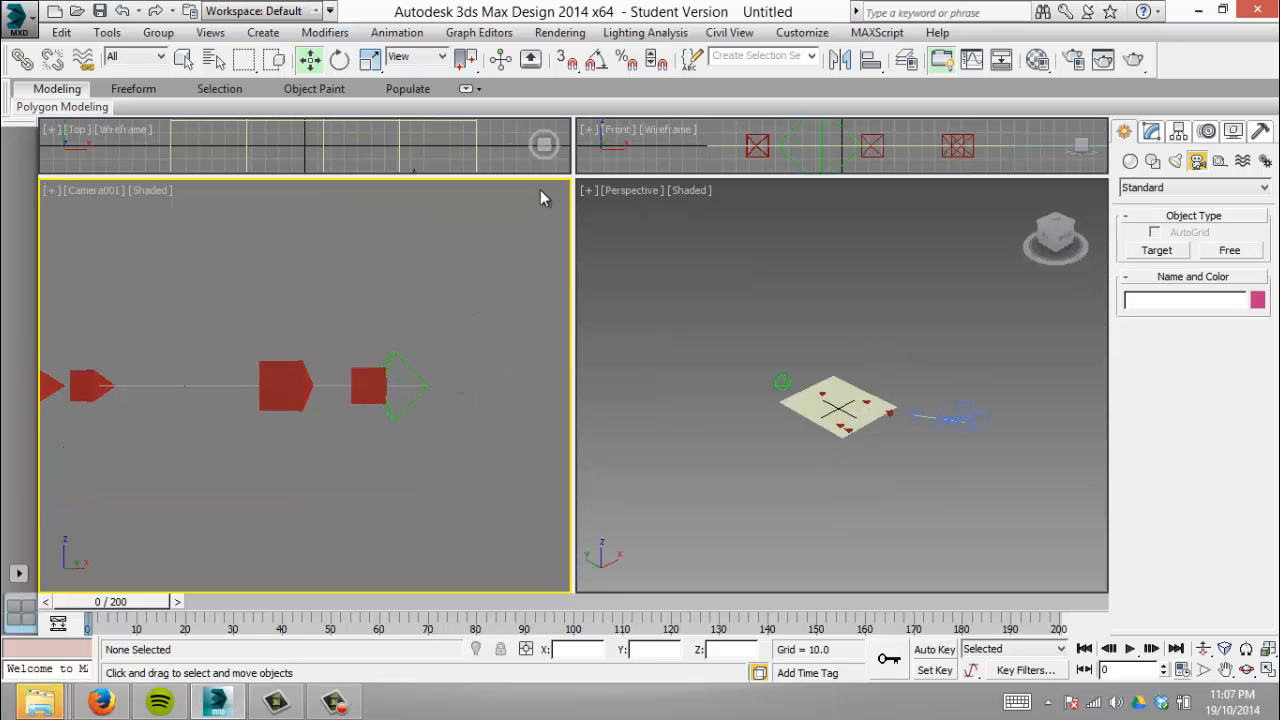
Raise the camera along Z to a height of about 124 in the Perspective viewport.
click(972, 438)
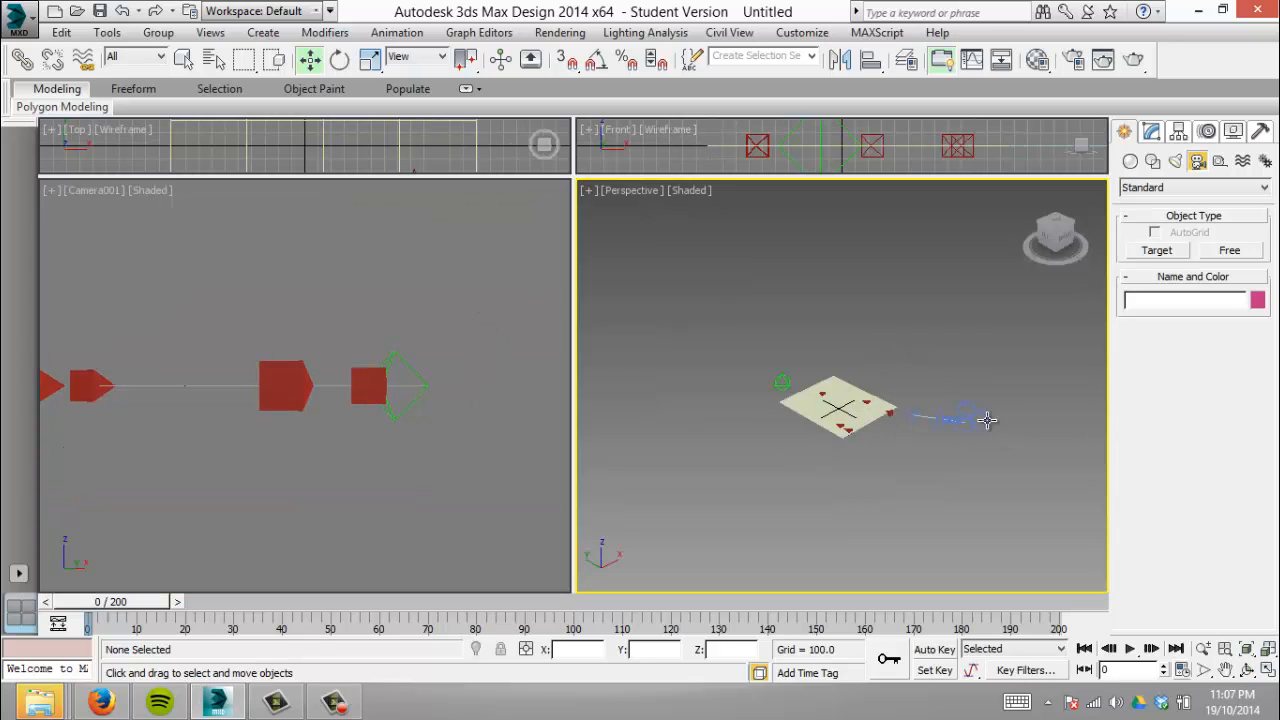
scroll(983, 418, up, 5)
scroll(958, 434, down, 2)
scroll(841, 428, down, 2)
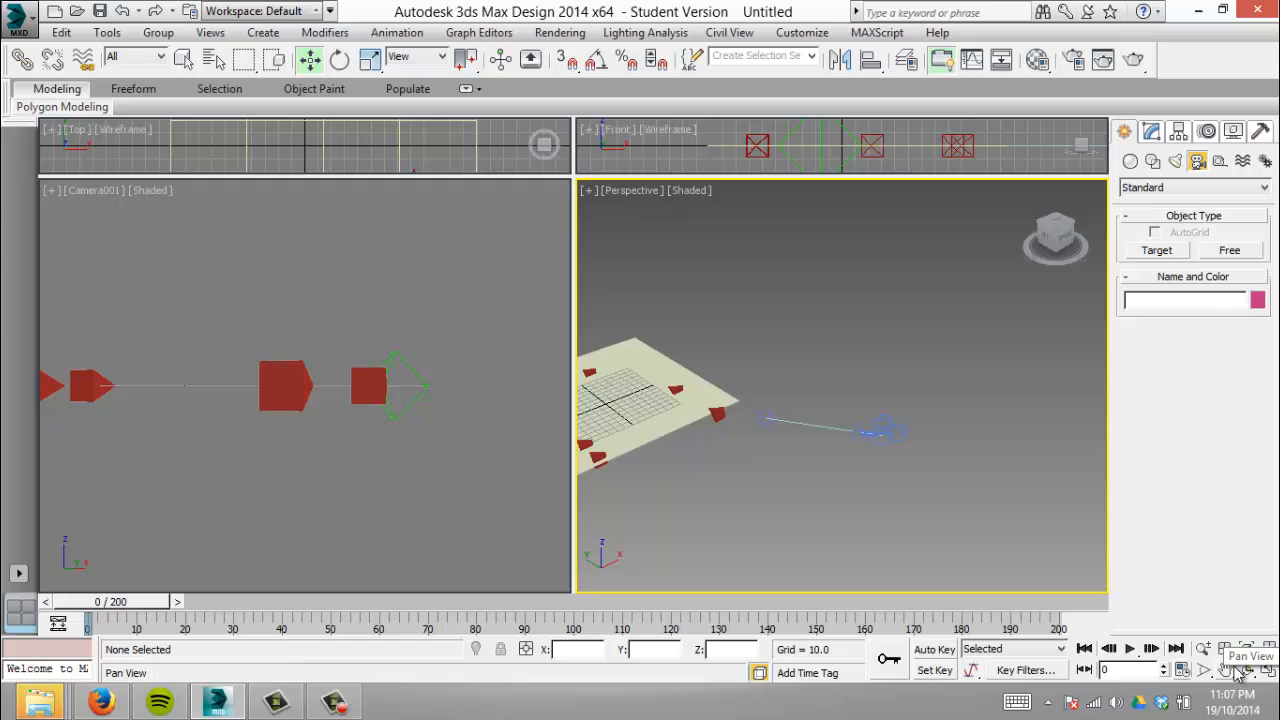
click(884, 434)
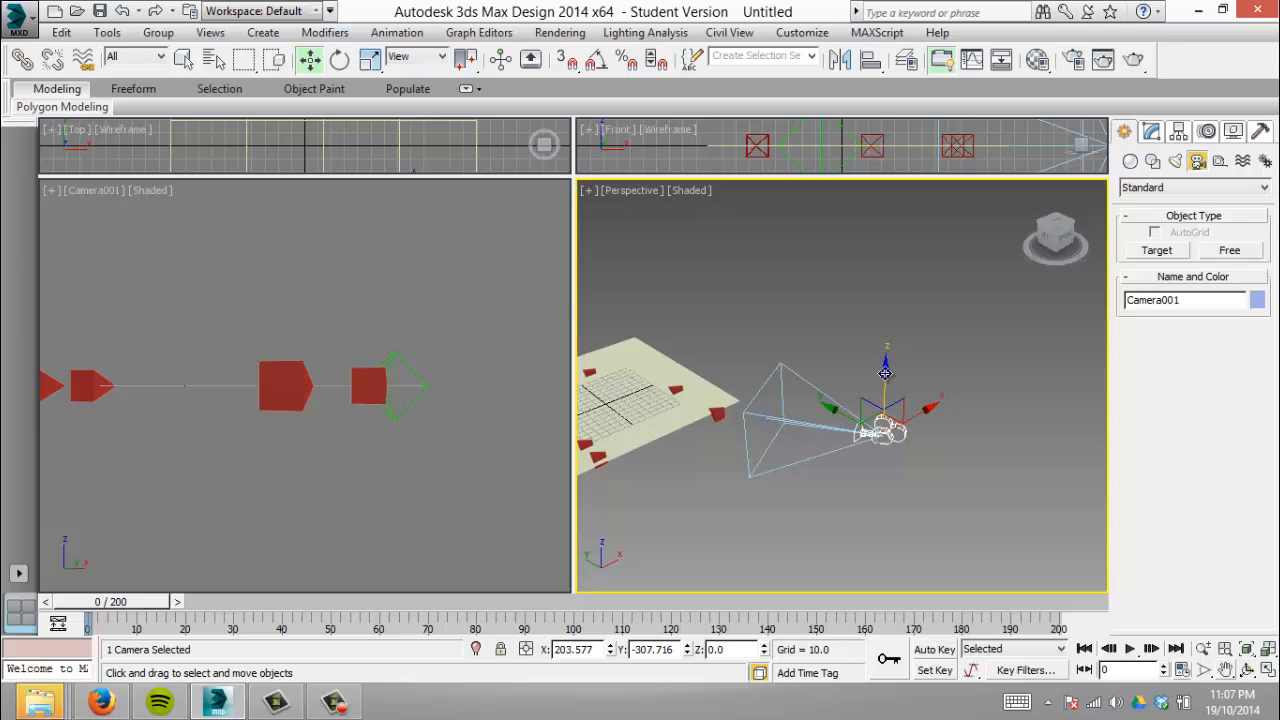
drag(881, 371, 906, 282)
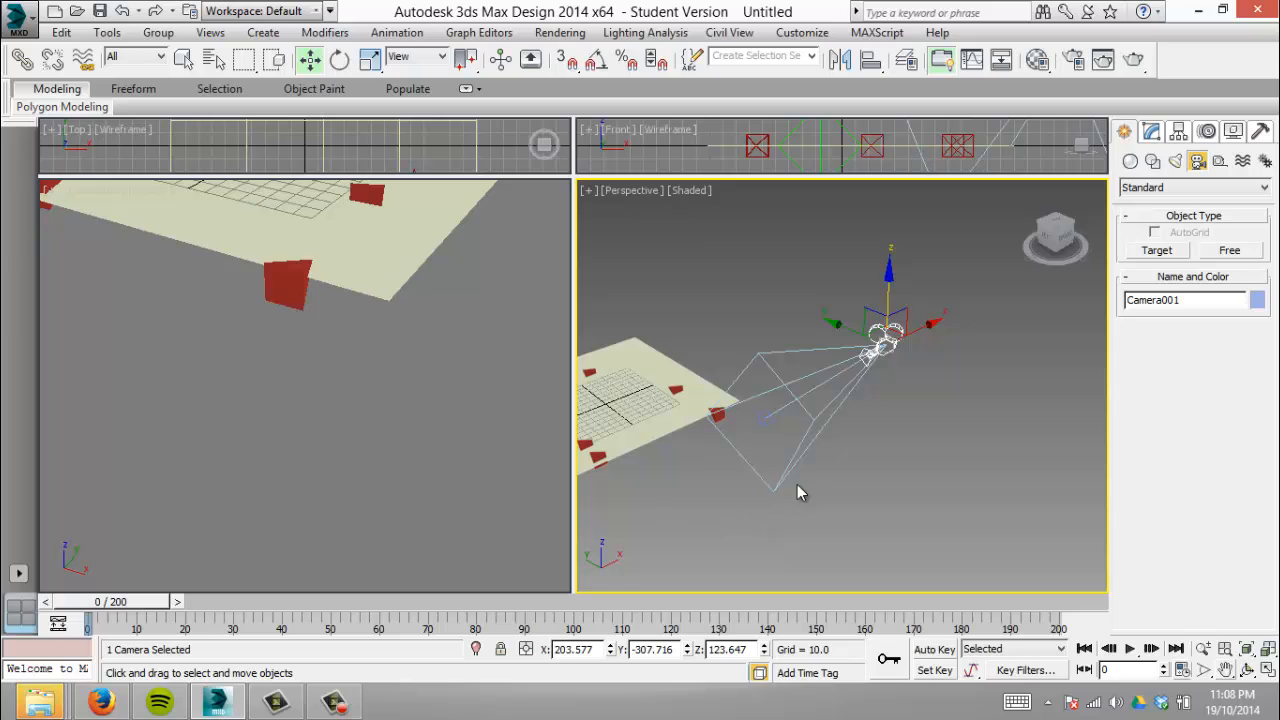
Move the camera's target over the plane to about X 43, Y -64 so the delegates are framed.
click(769, 414)
click(762, 415)
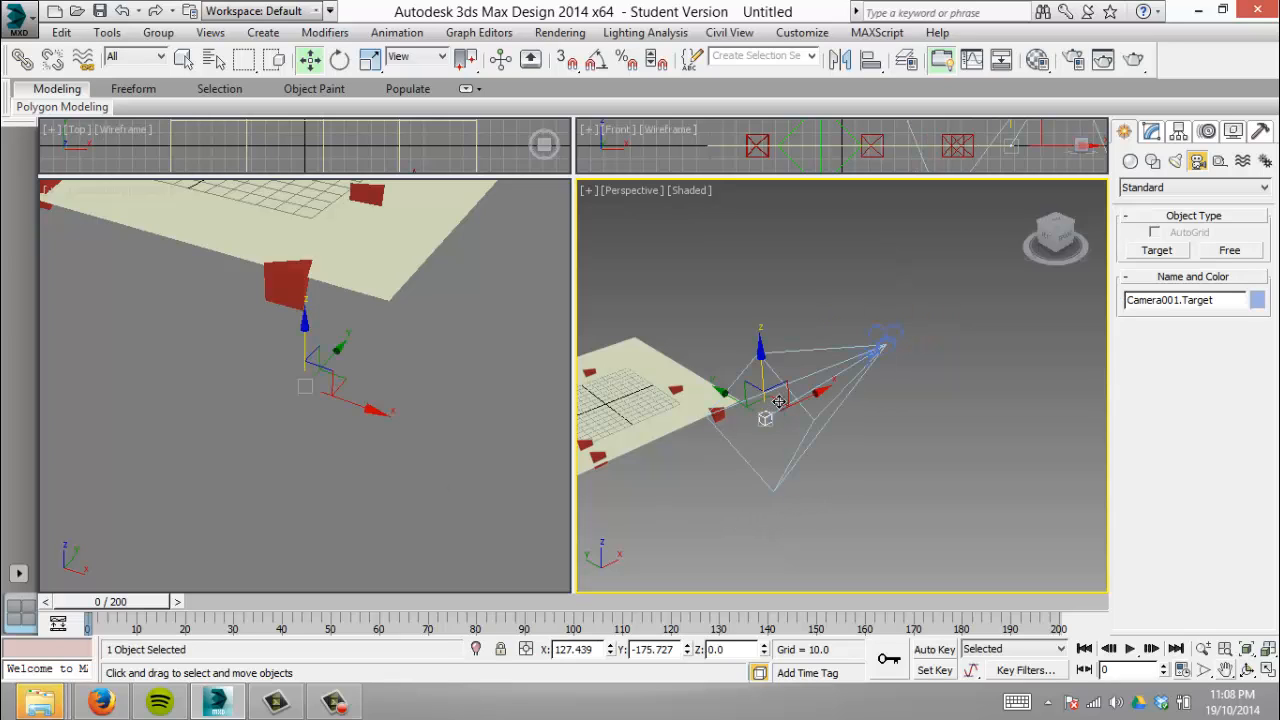
drag(728, 394, 674, 364)
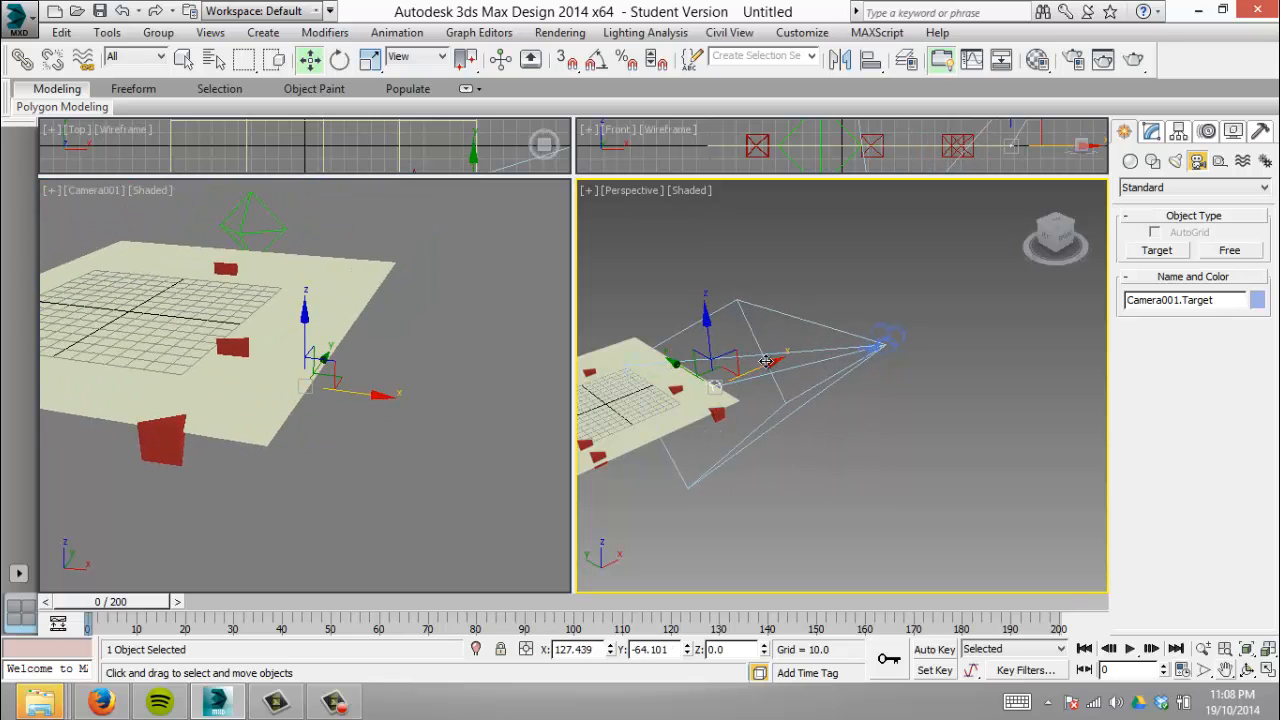
drag(768, 364, 708, 389)
Play the delegates' animation through the Camera001 view.
click(1225, 669)
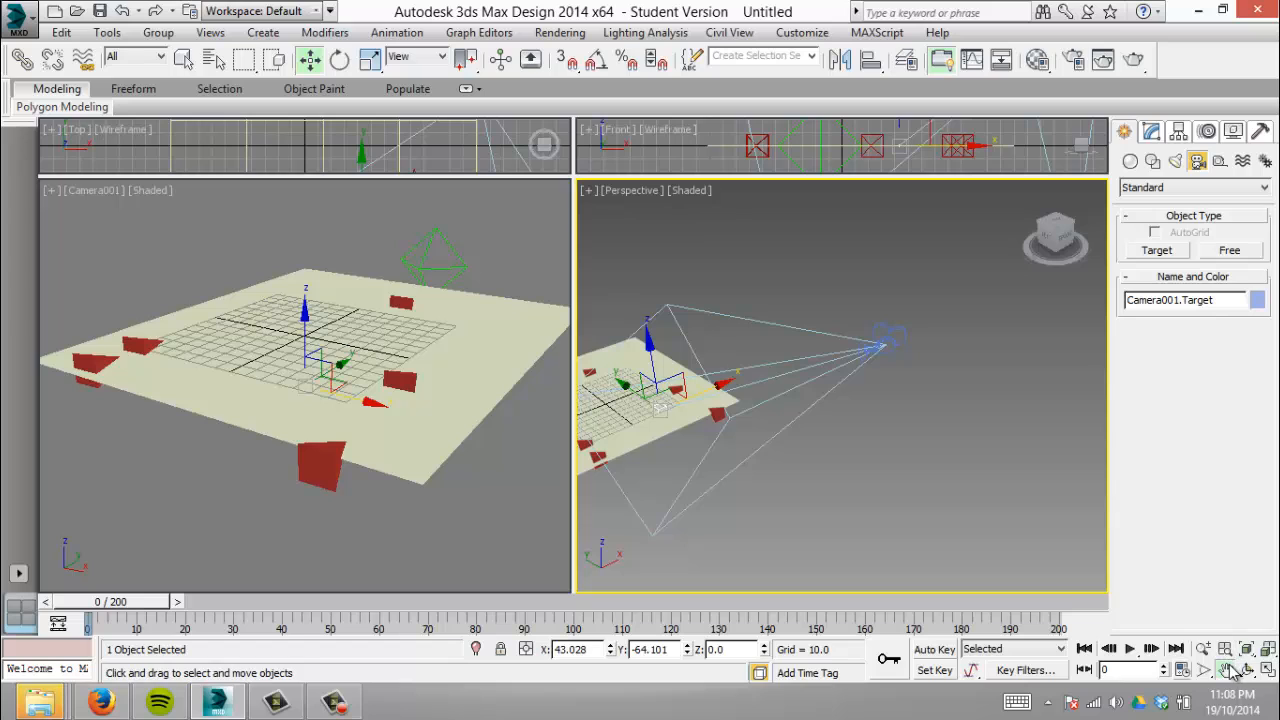
drag(836, 478, 973, 465)
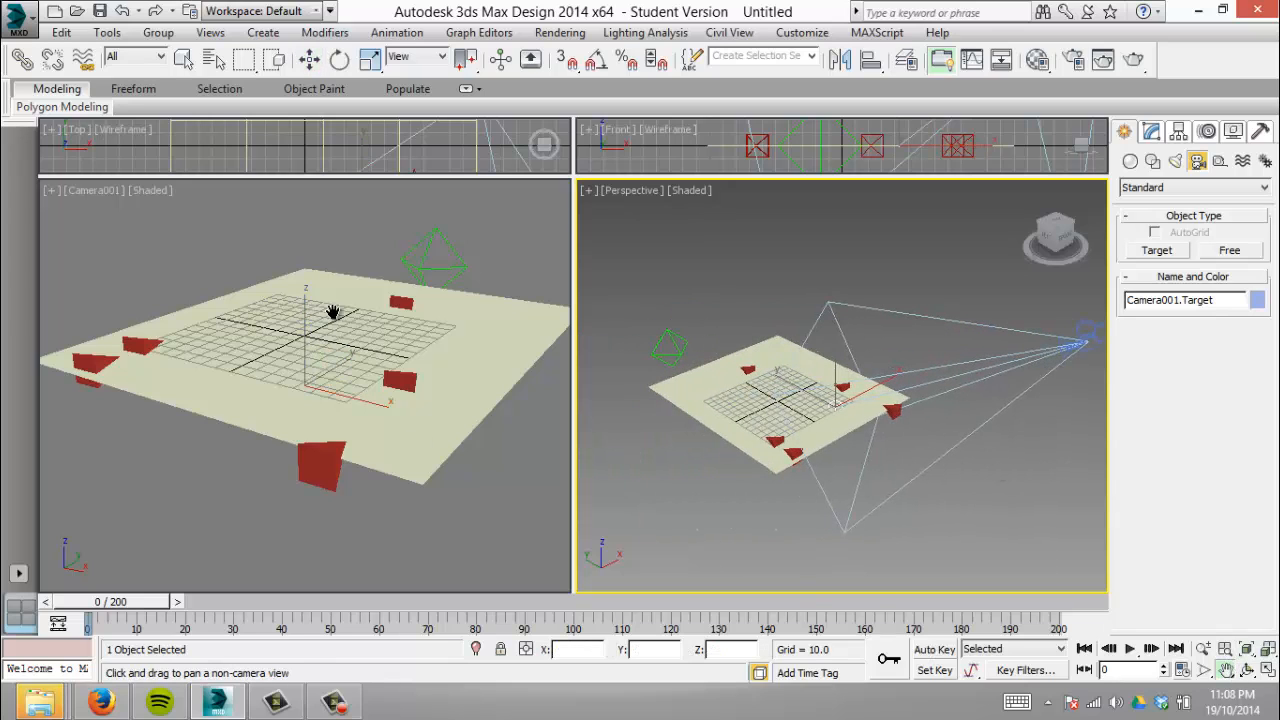
click(508, 254)
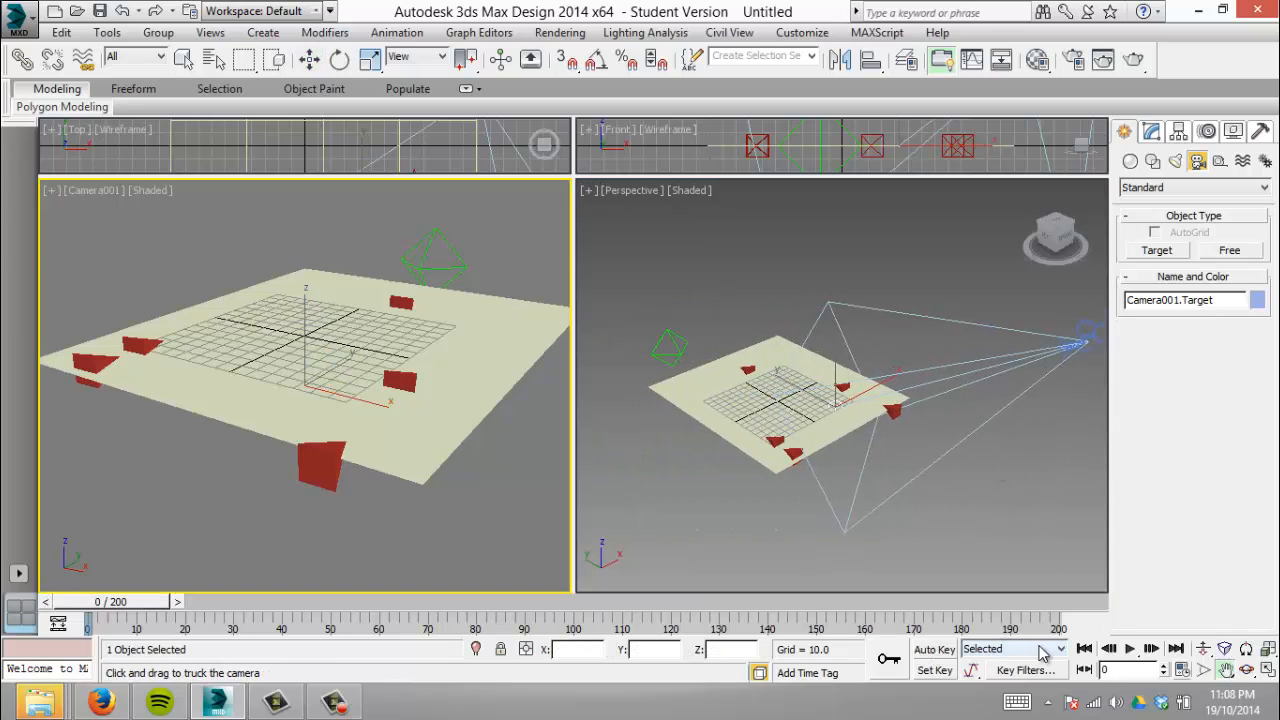
click(1130, 648)
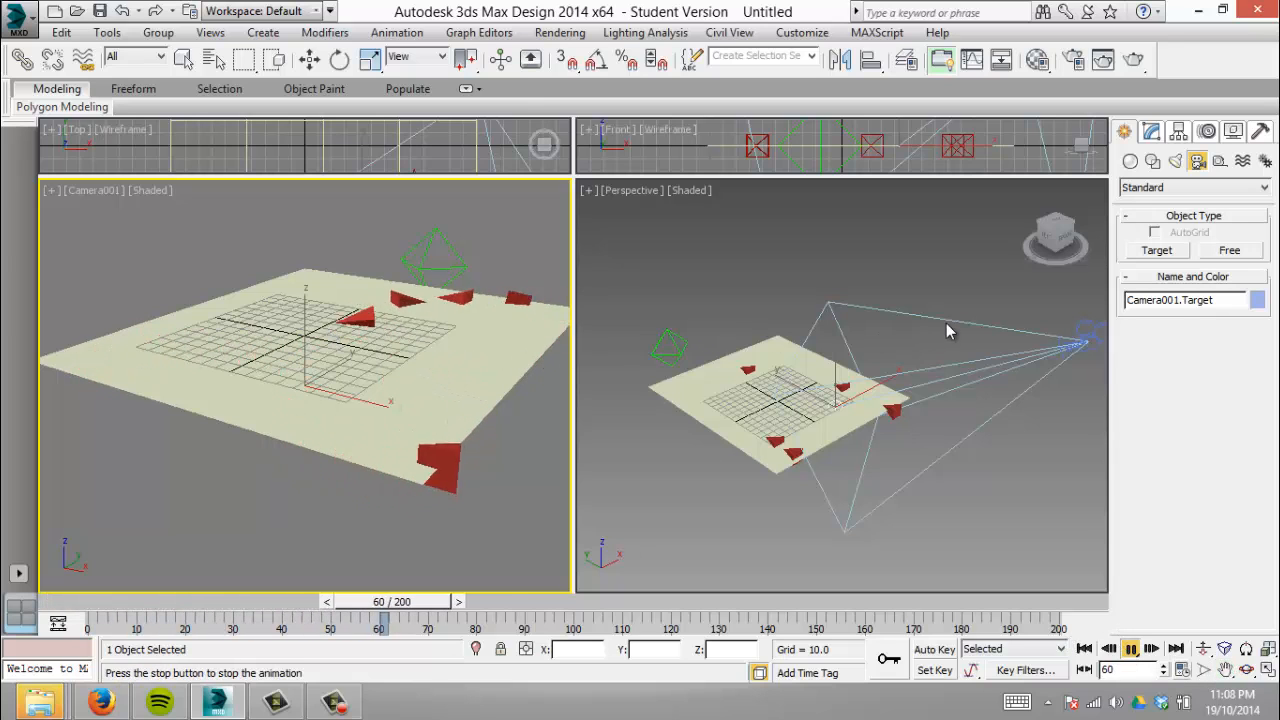
Stop the animation playback and deselect the camera's target.
click(1073, 354)
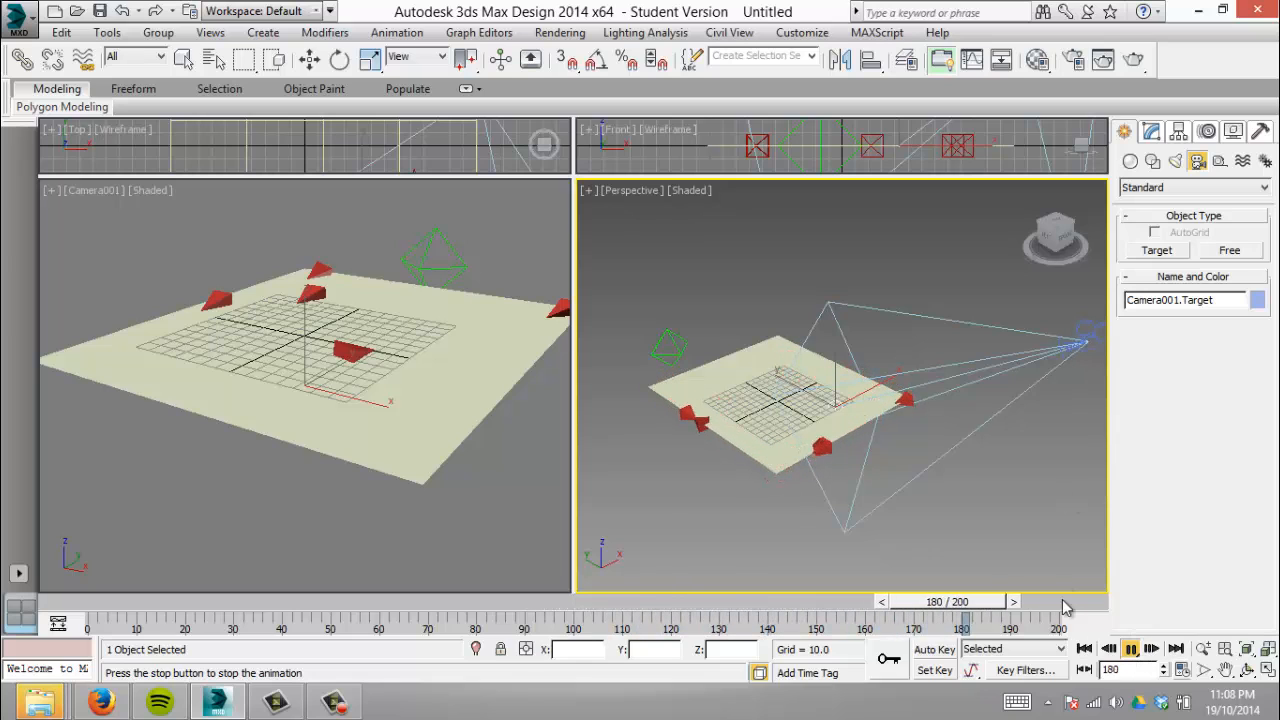
click(1131, 649)
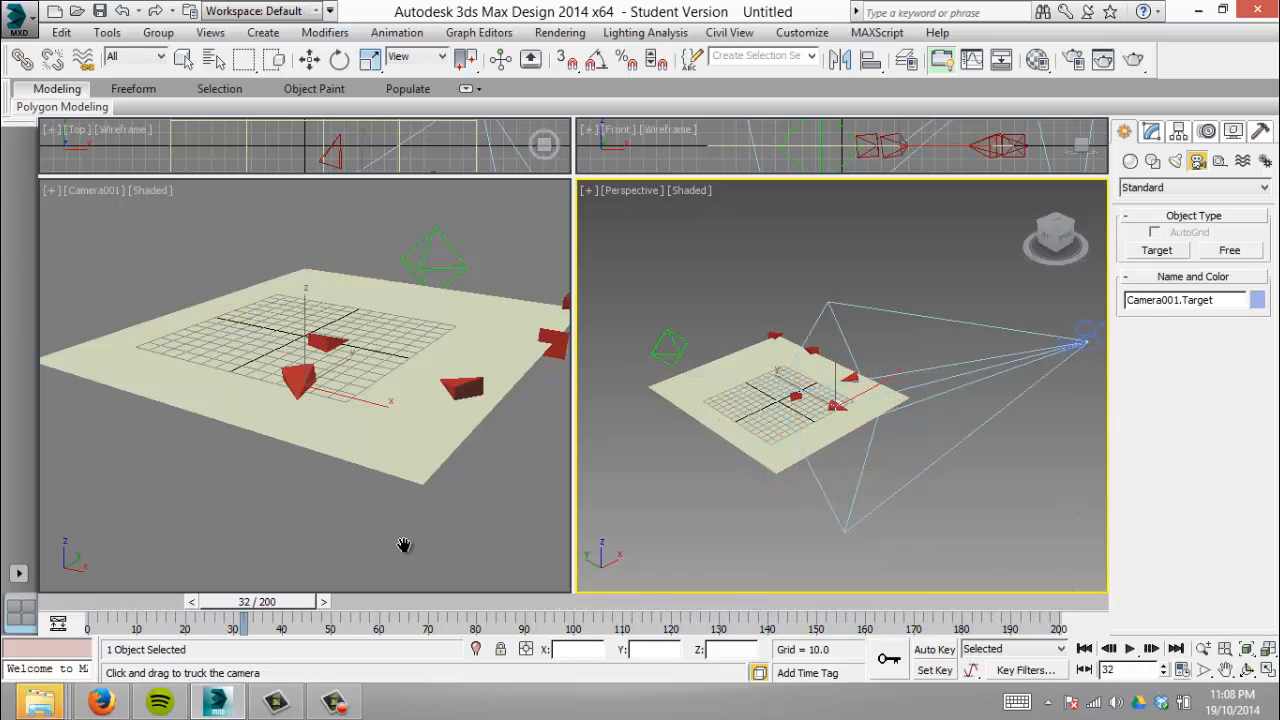
click(1225, 669)
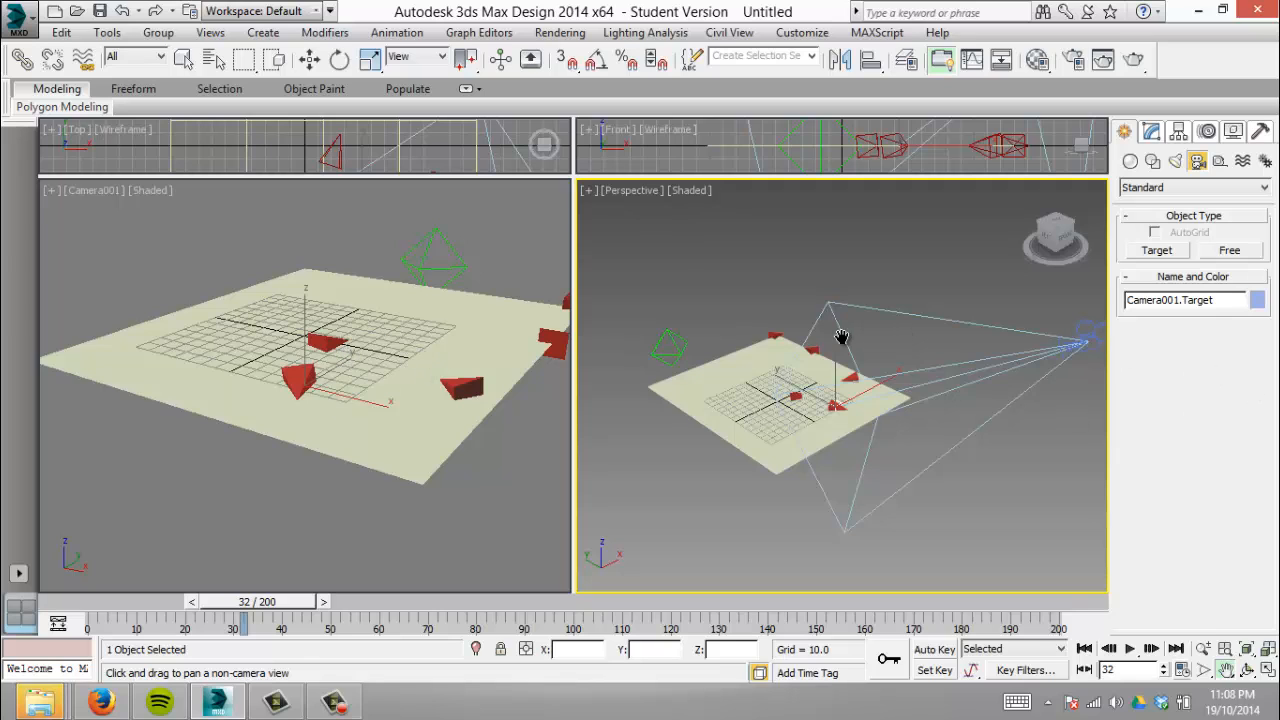
key(w)
click(675, 295)
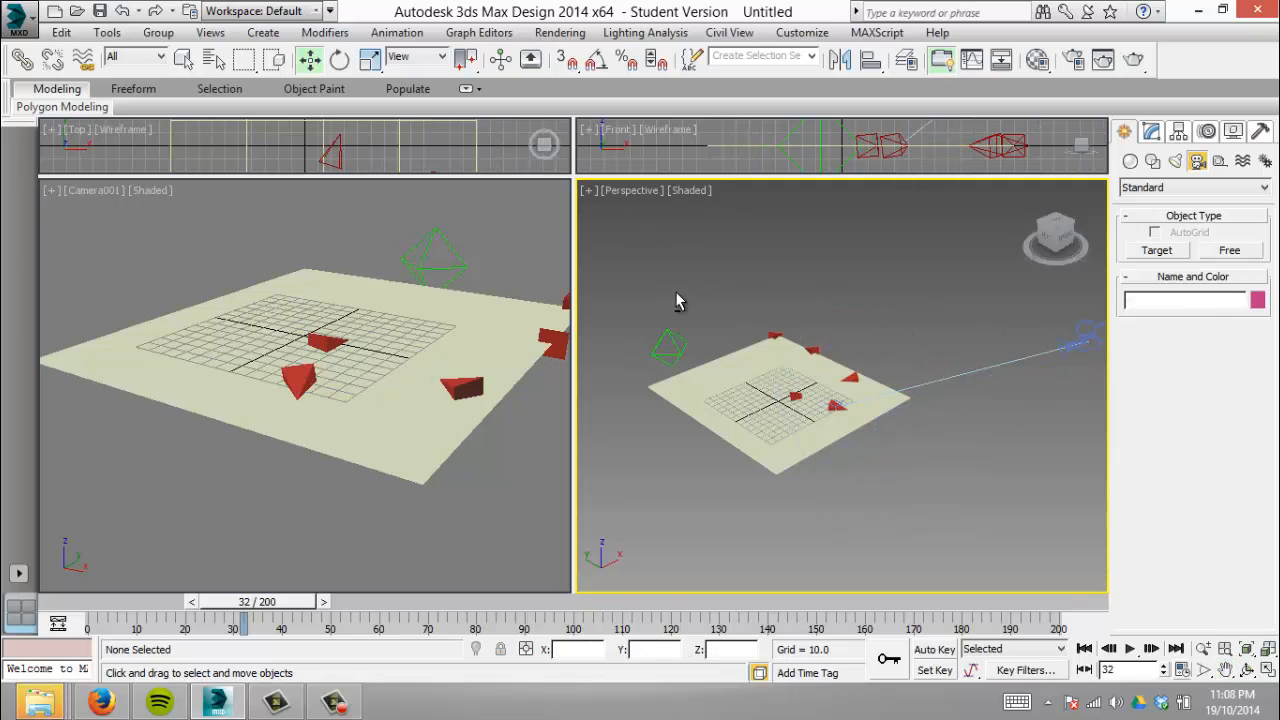
key(alt+w)
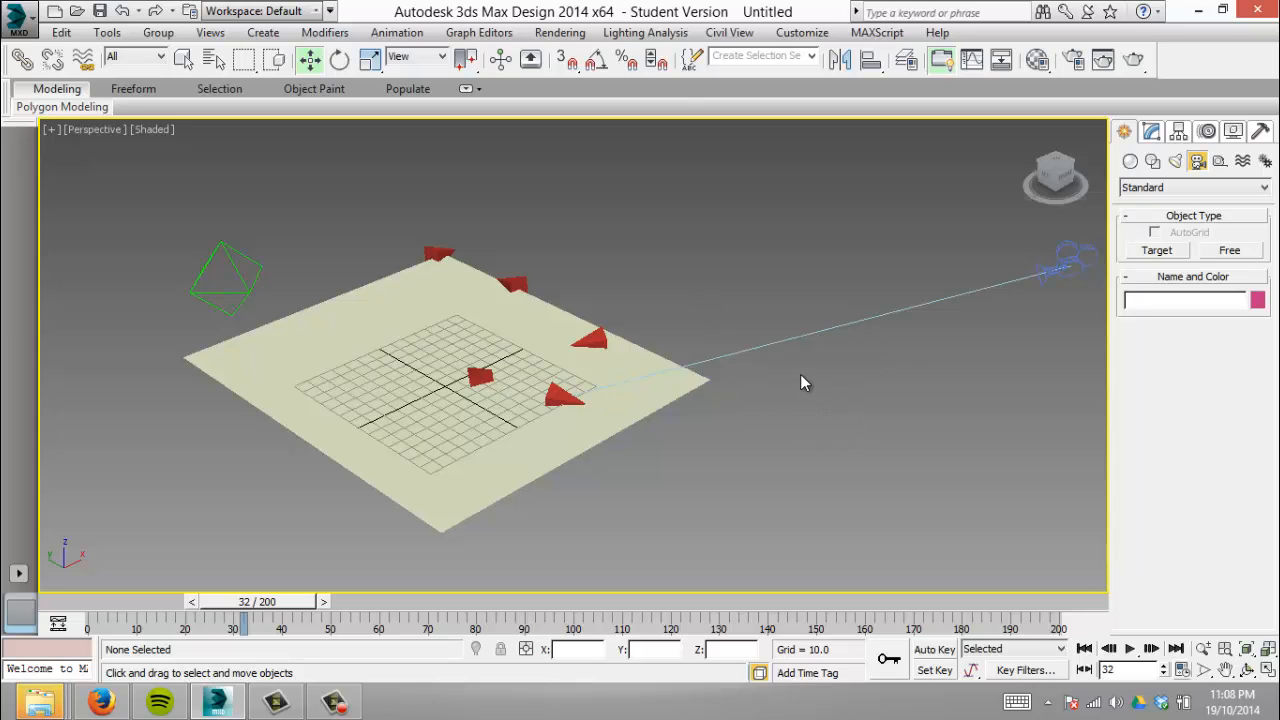
click(1094, 252)
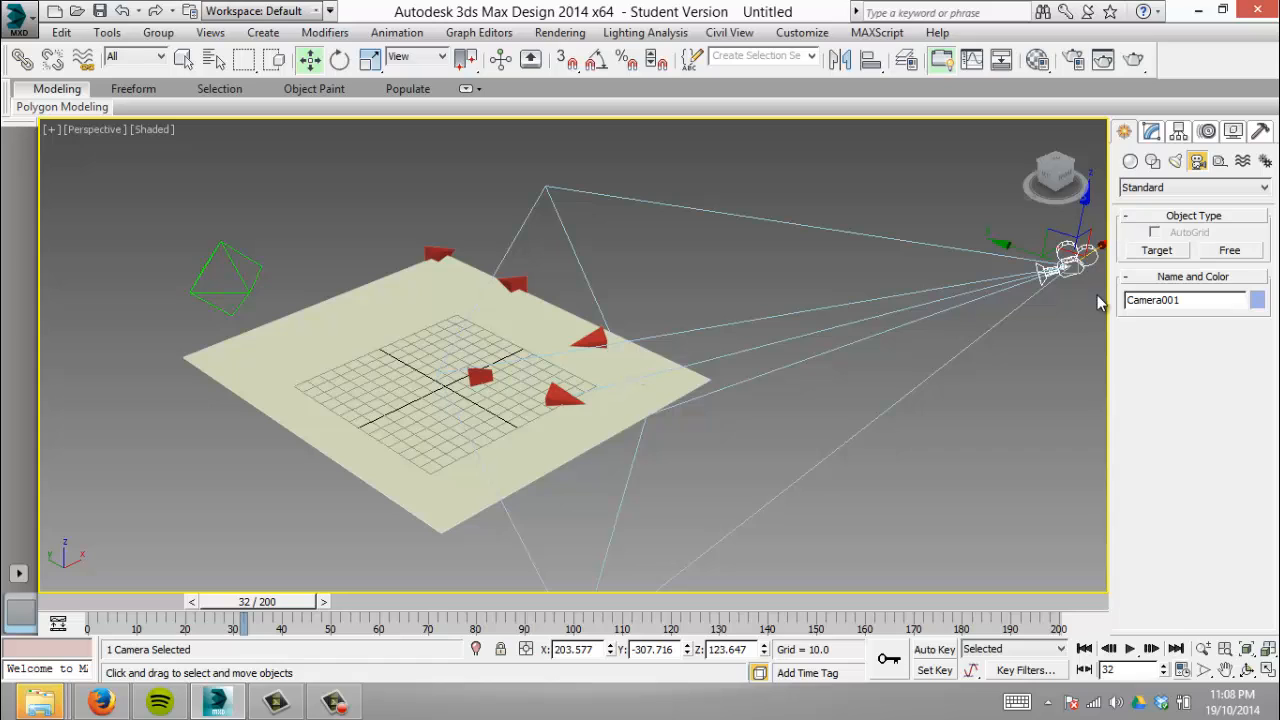
click(466, 391)
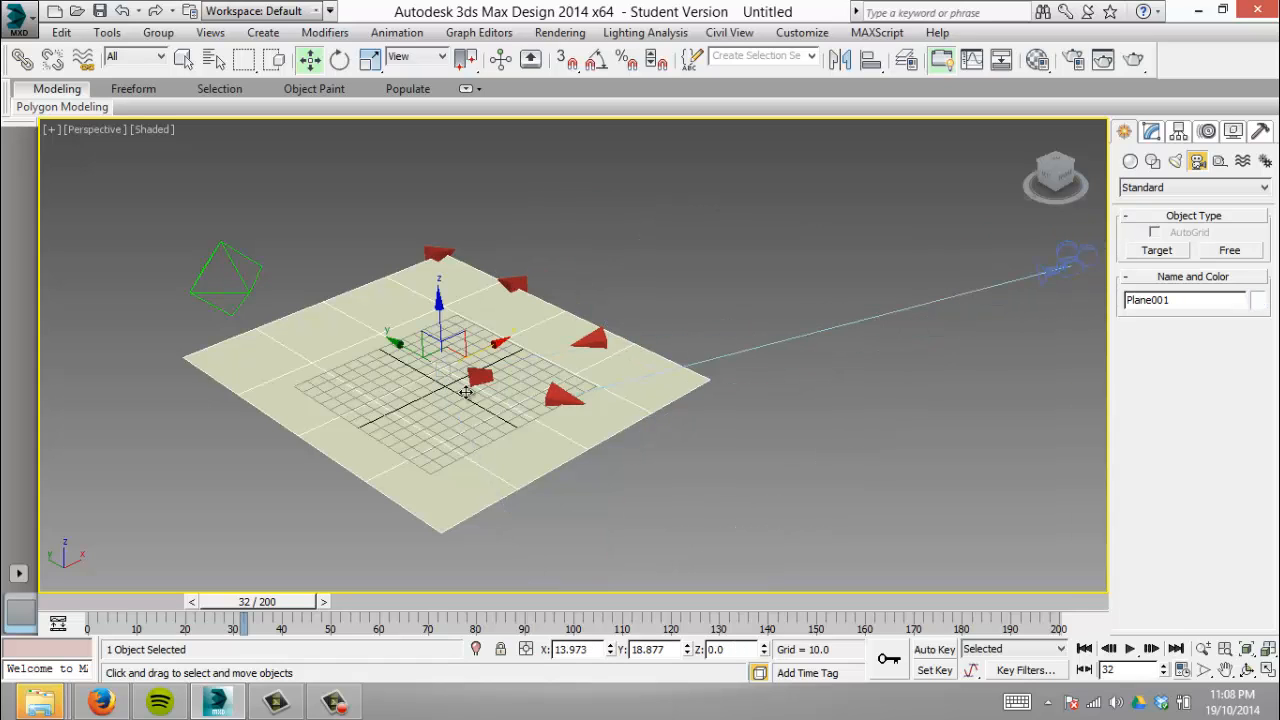
click(183, 59)
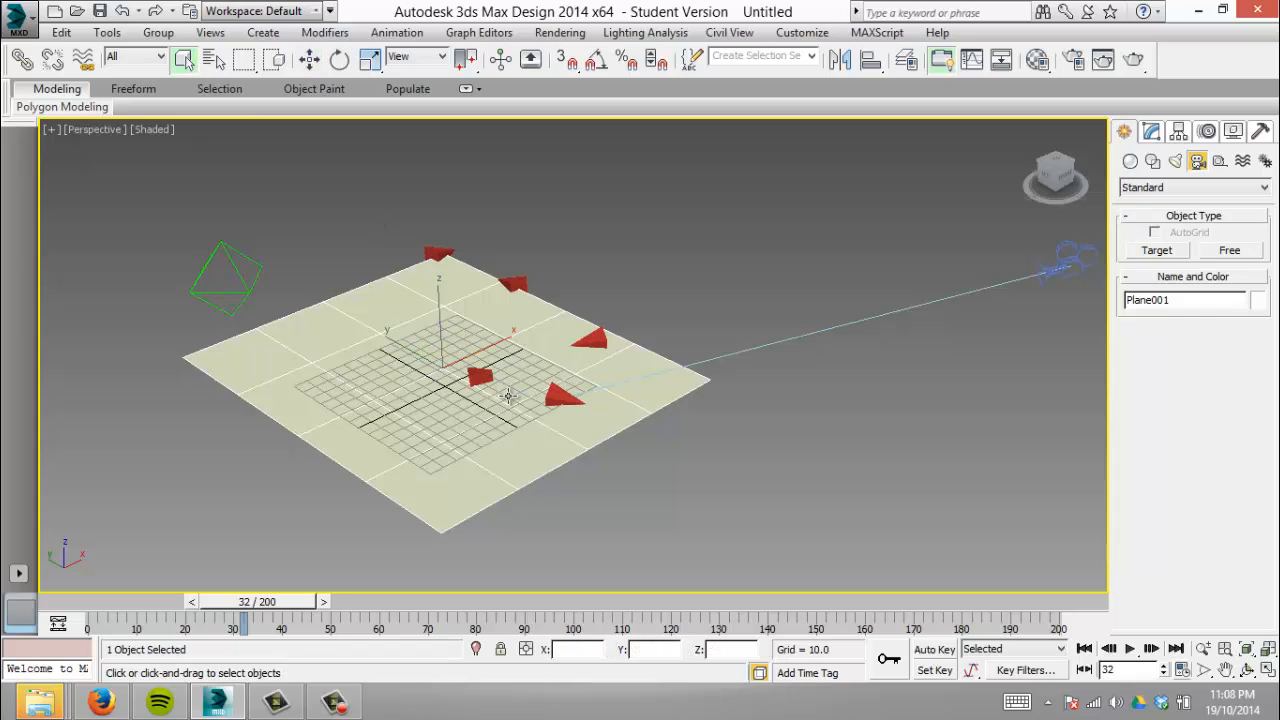
click(737, 482)
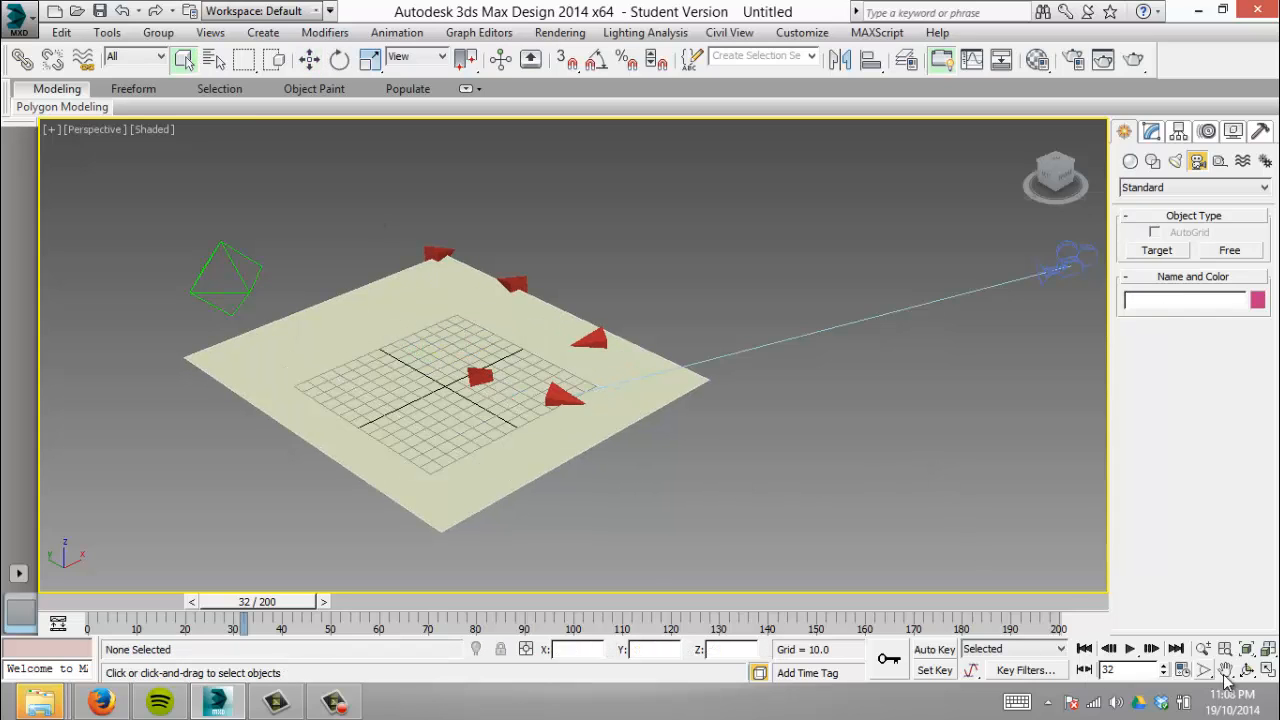
key(alt+w)
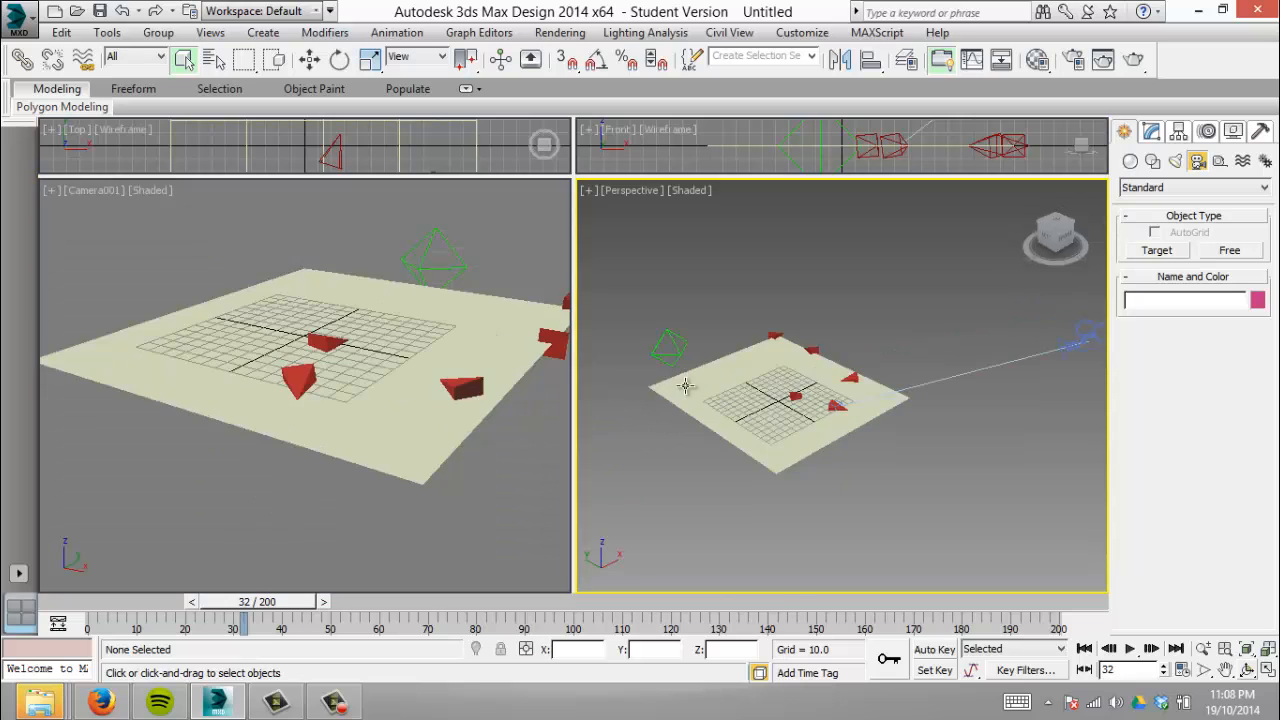
Maximize the Top viewport and set its display to Shaded.
click(137, 156)
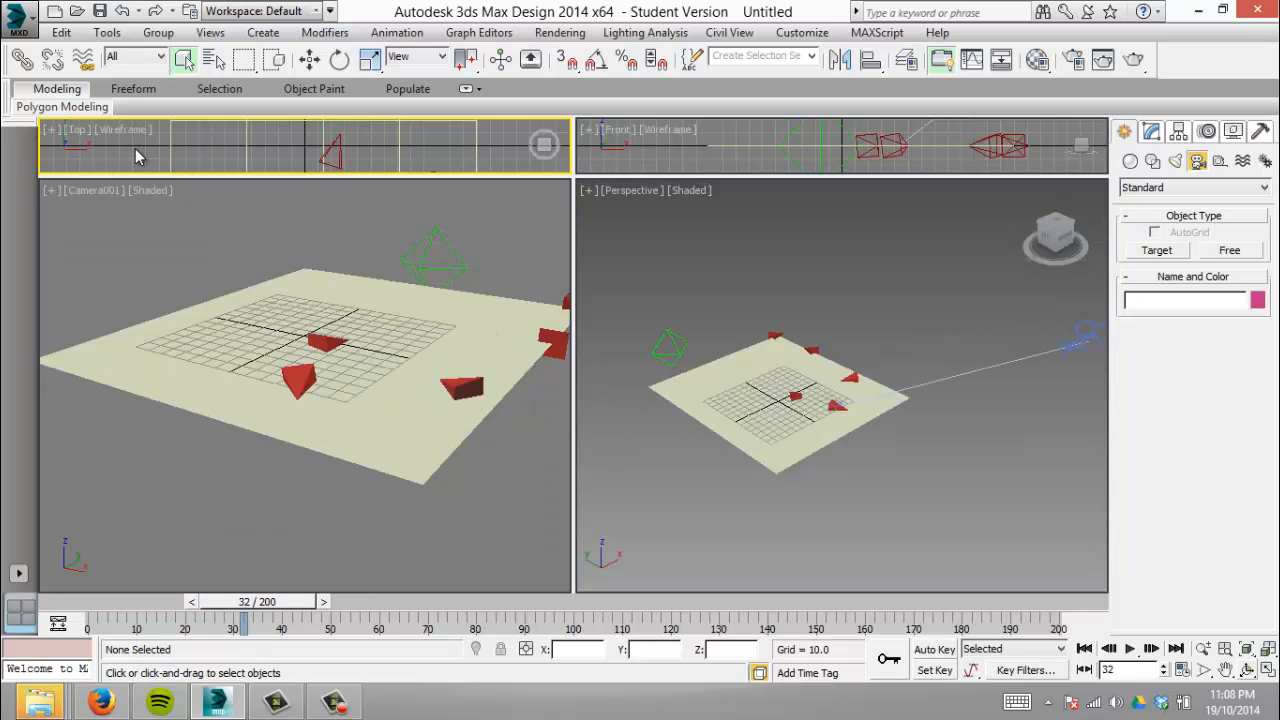
key(alt+w)
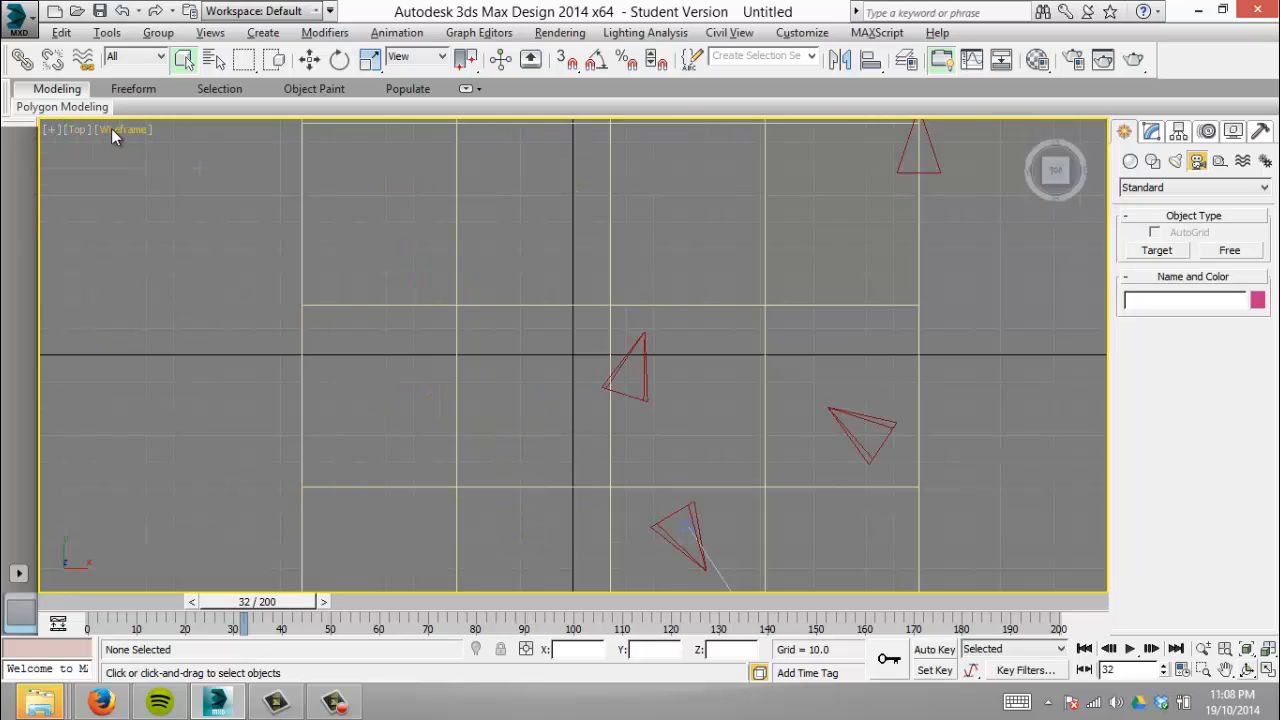
click(111, 128)
click(140, 171)
scroll(225, 250, down, 6)
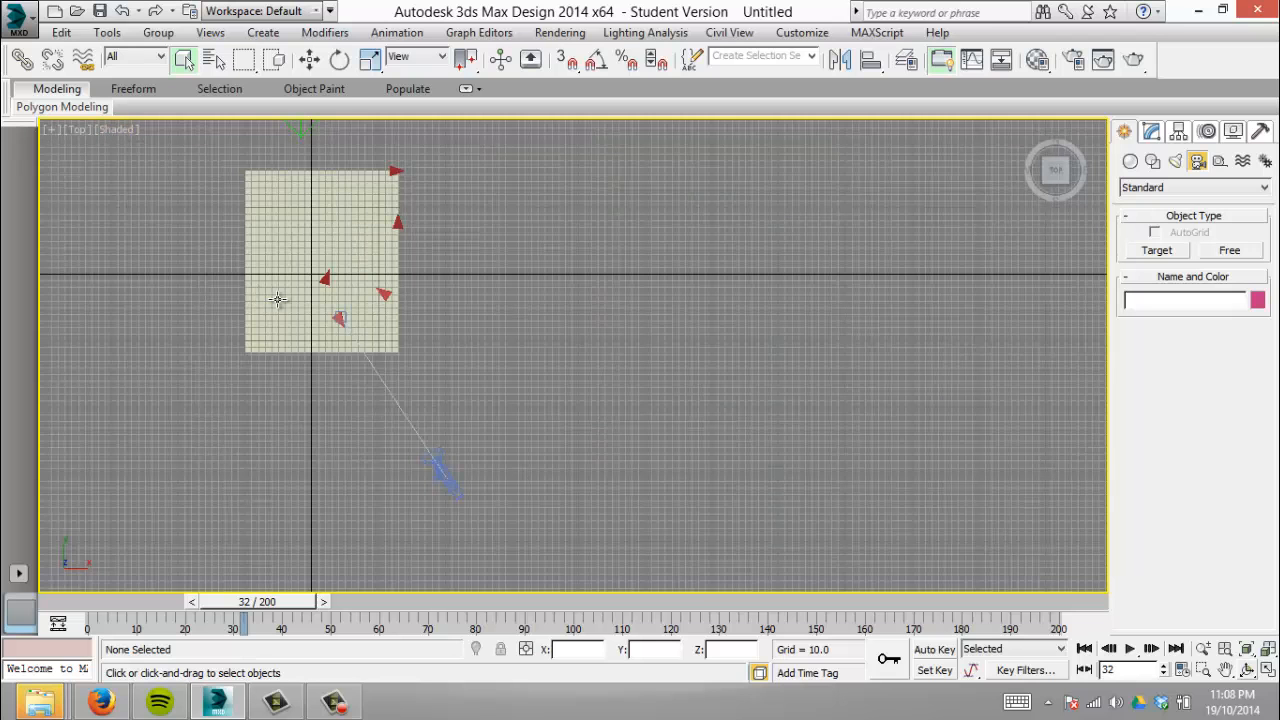
scroll(468, 502, up, 4)
click(445, 447)
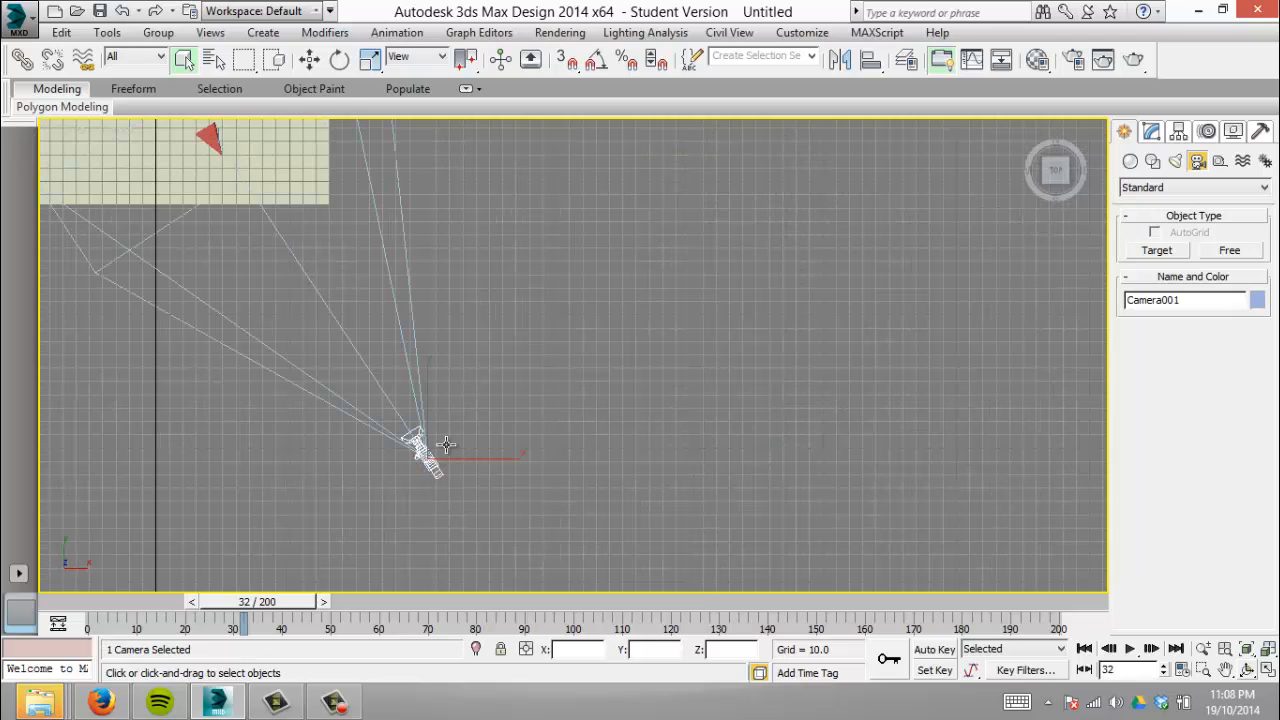
click(508, 392)
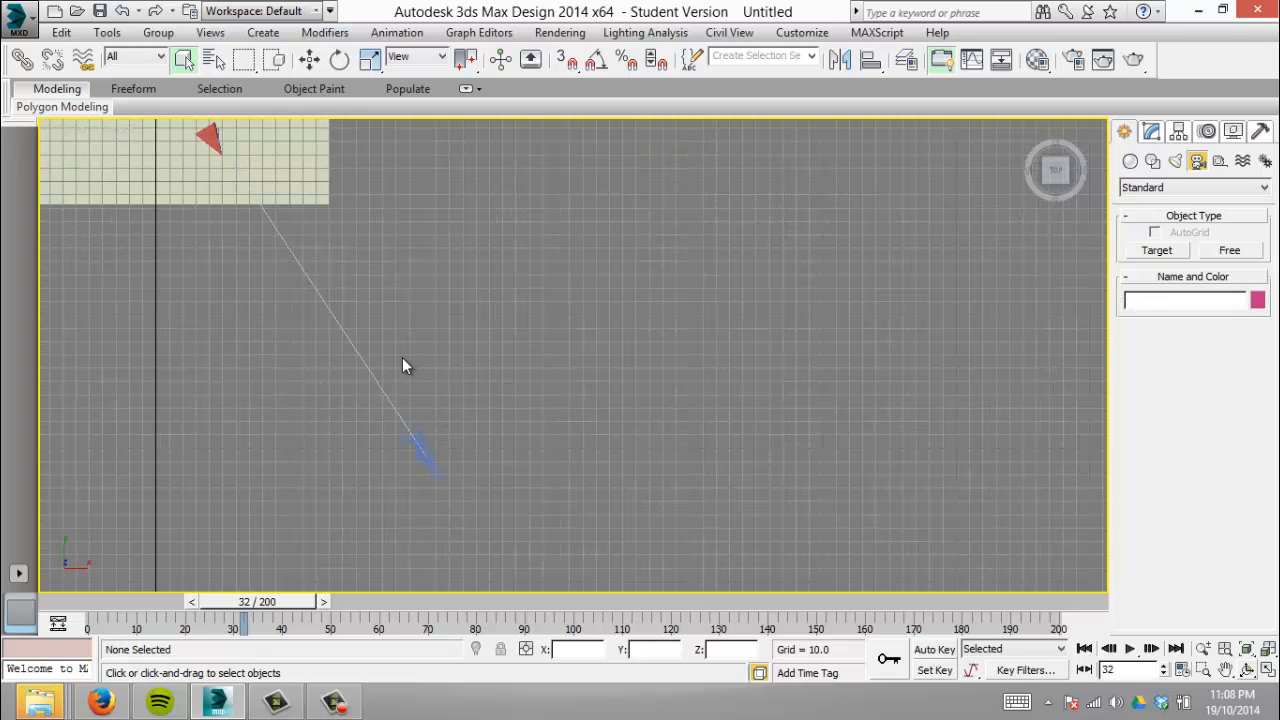
click(309, 59)
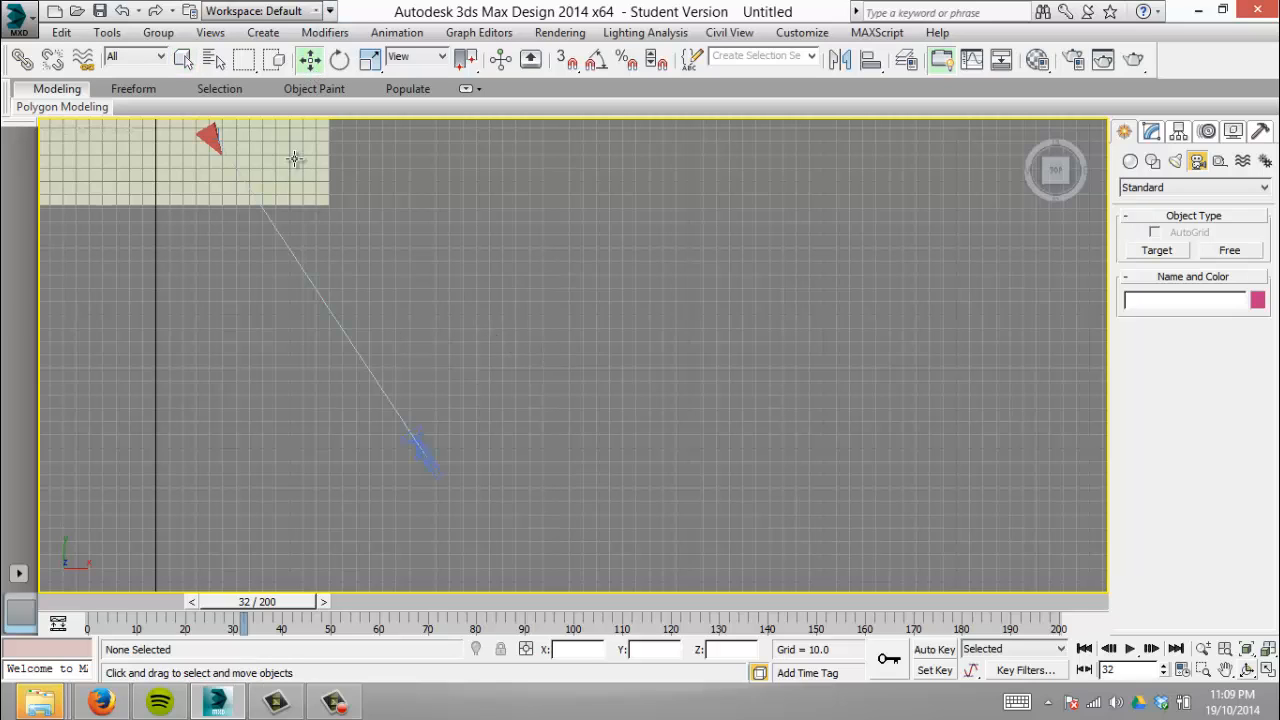
click(183, 59)
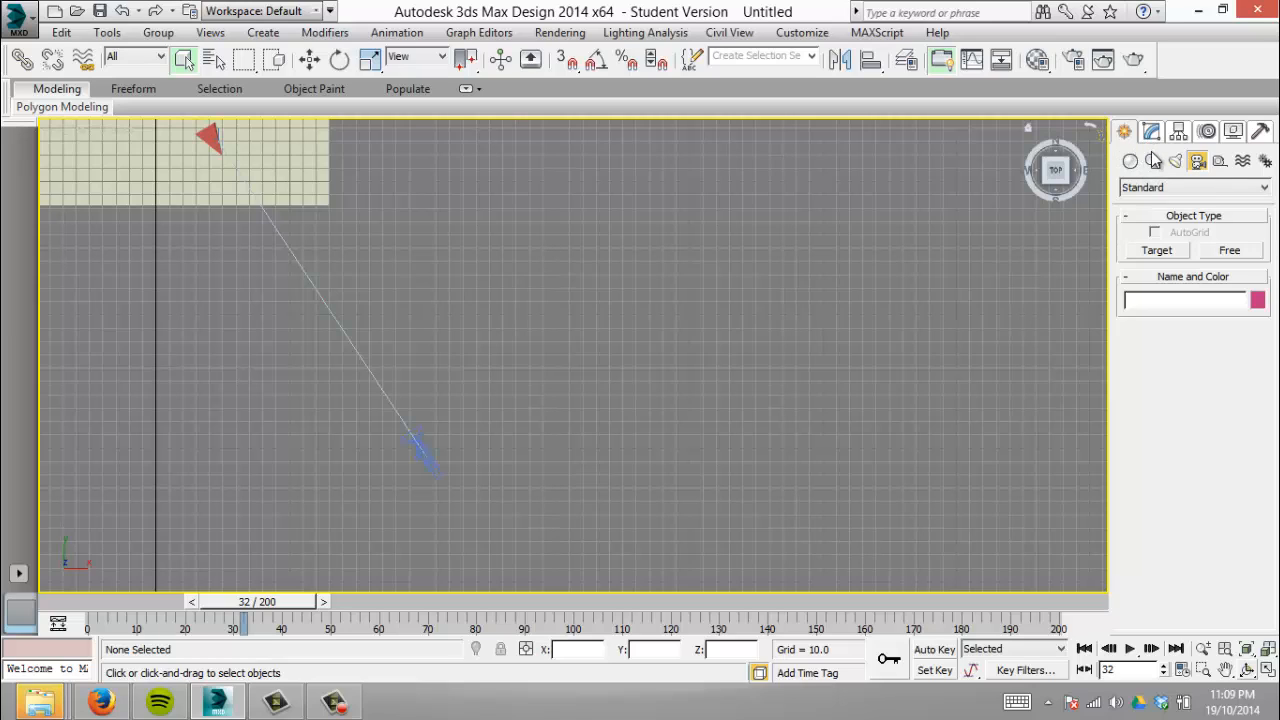
click(1266, 188)
click(1265, 189)
Draw an End-End-Middle arc spline of about 200 radius from the camera to the plane's lower-left corner, bulging away from the plane.
click(1130, 161)
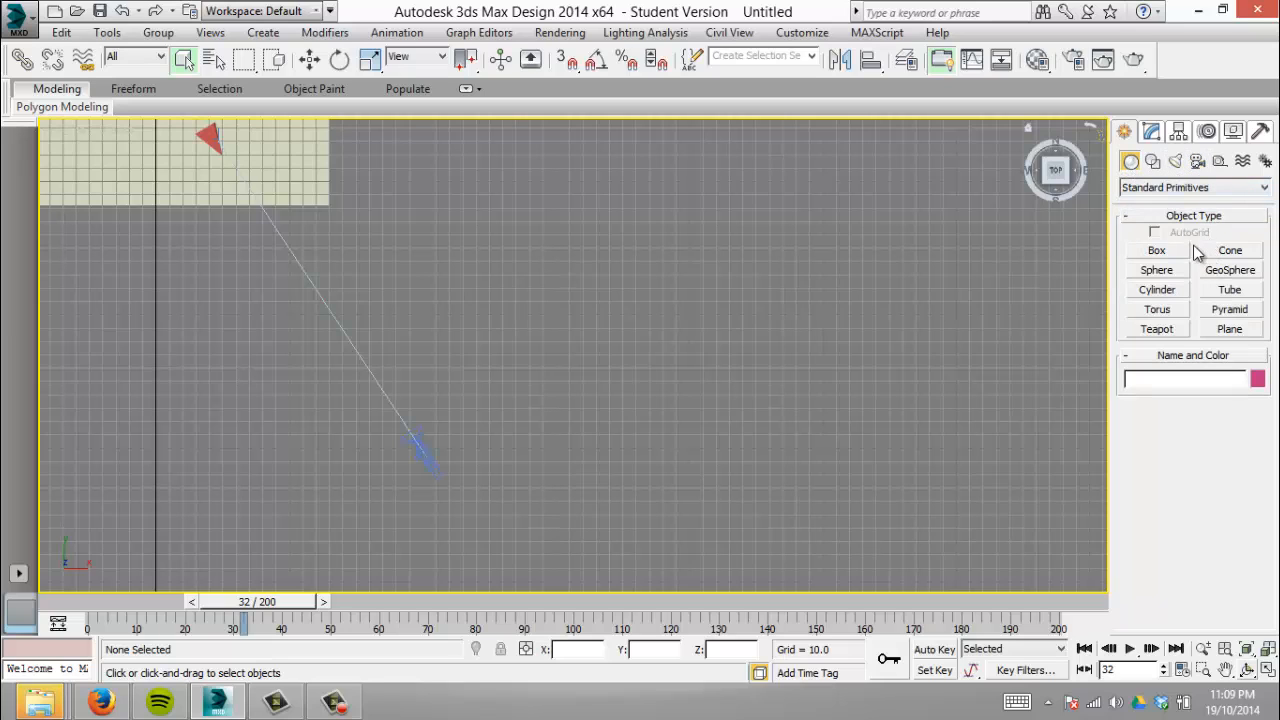
click(1153, 161)
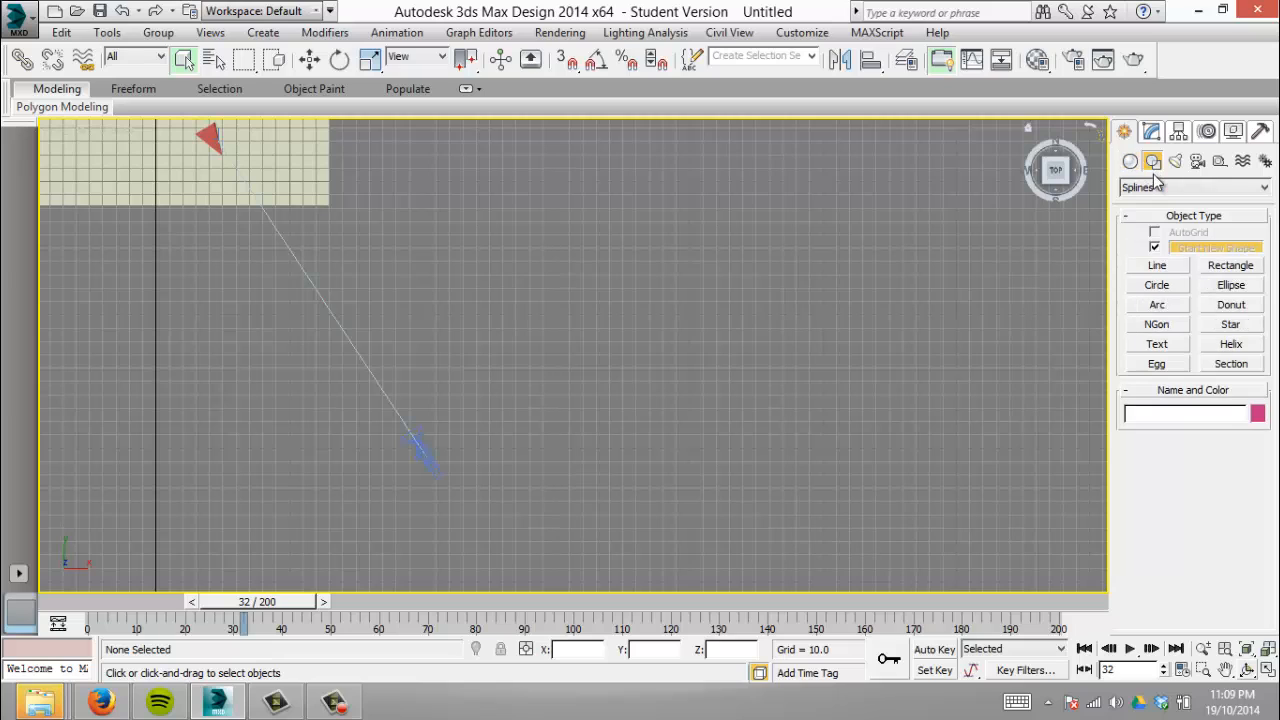
click(1178, 306)
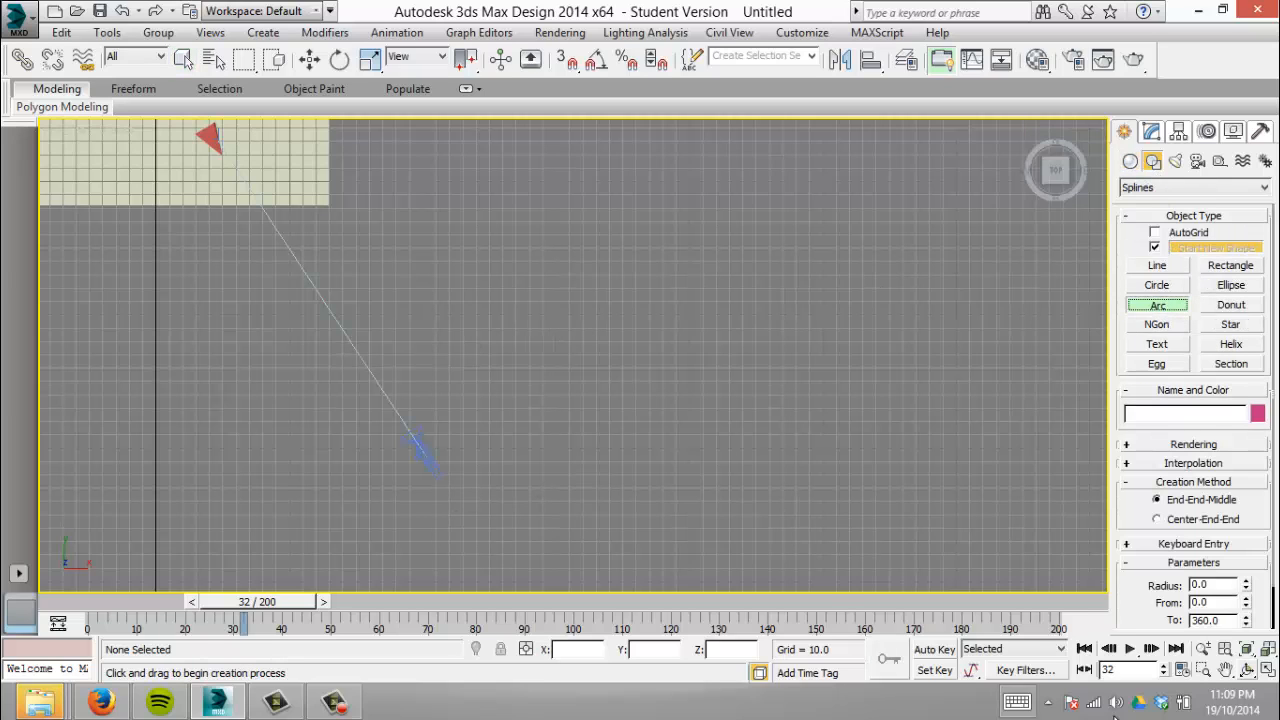
click(1225, 669)
drag(505, 348, 849, 389)
click(1160, 306)
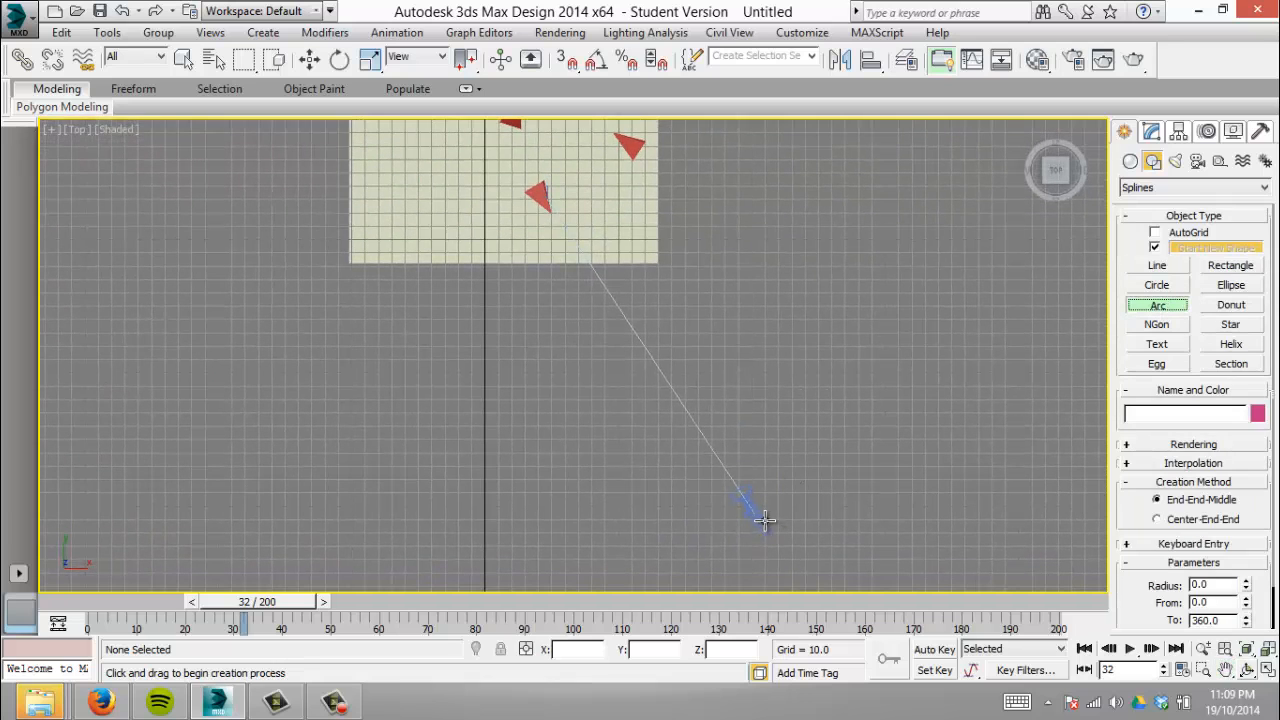
drag(763, 519, 351, 248)
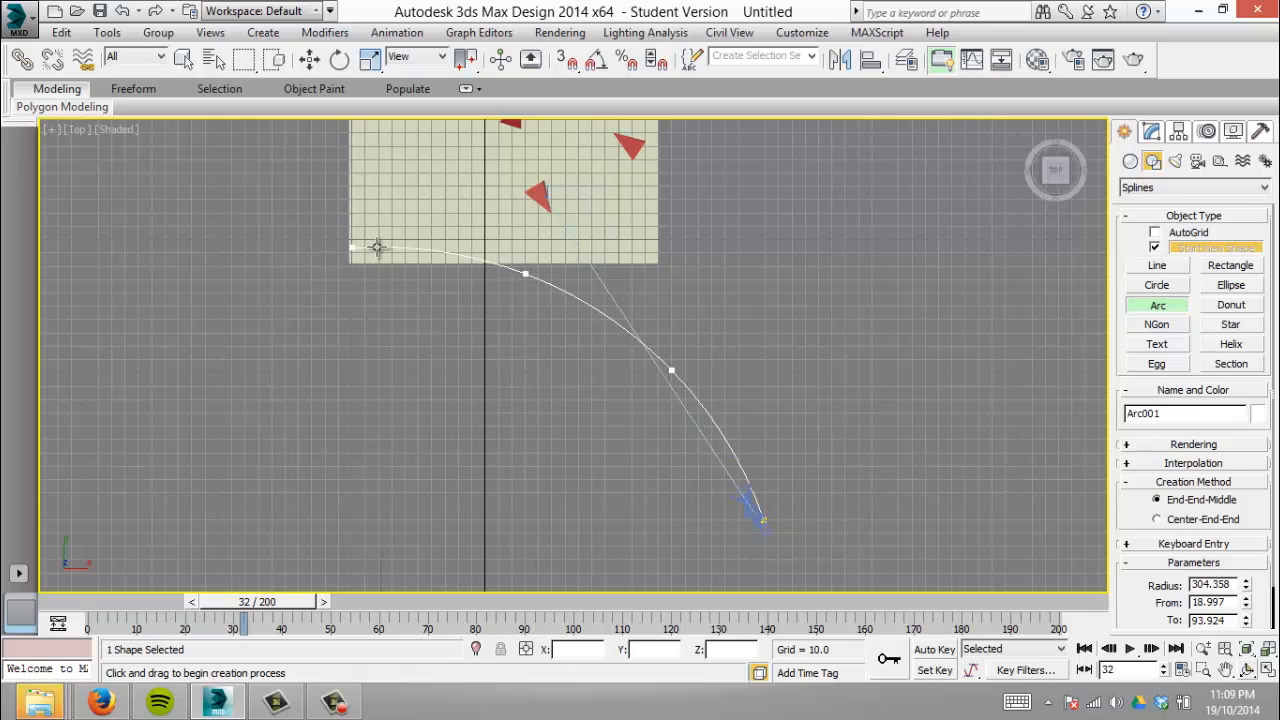
click(350, 341)
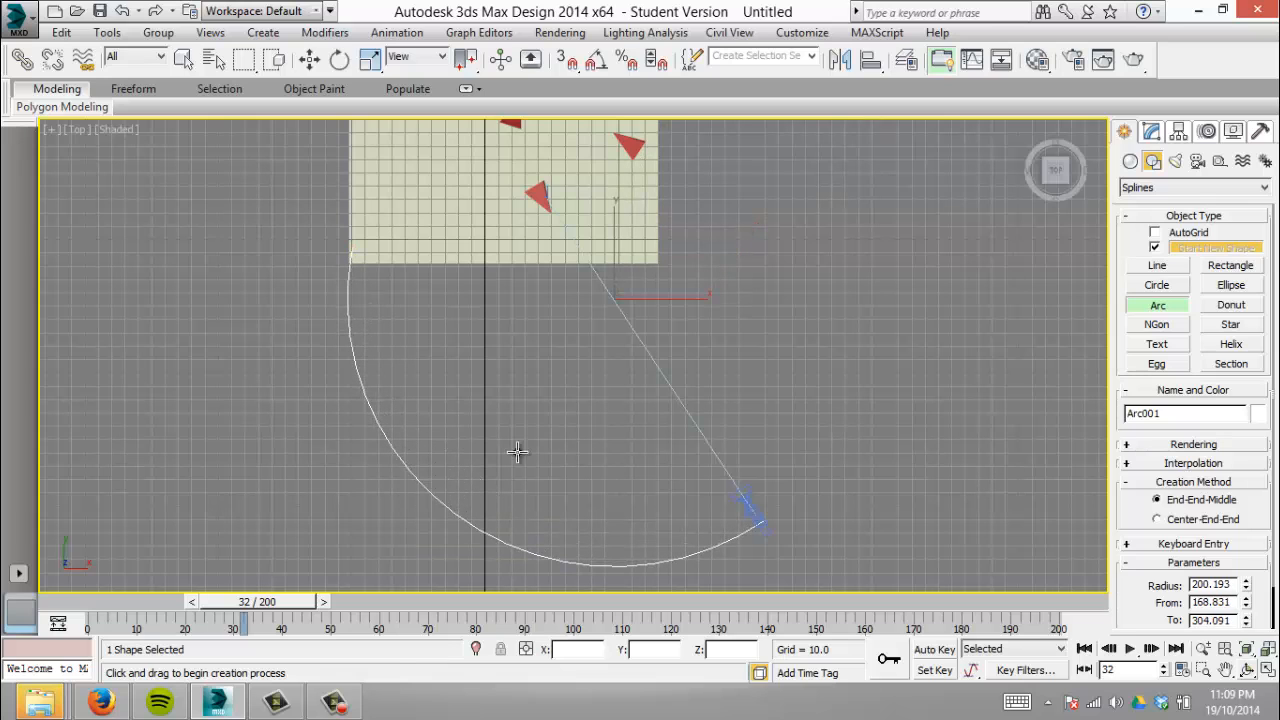
Deselect the arc and maximize the Perspective viewport with the camera and the whole arc in view.
key(alt+w)
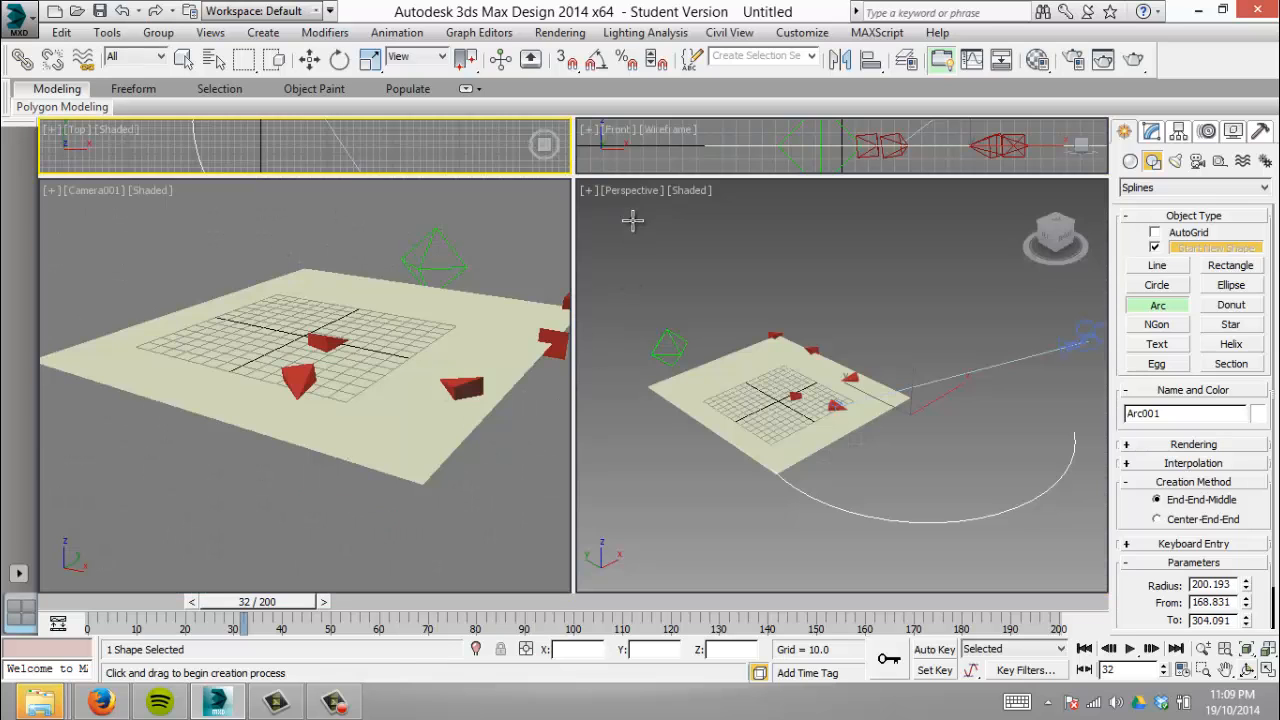
click(183, 59)
click(719, 266)
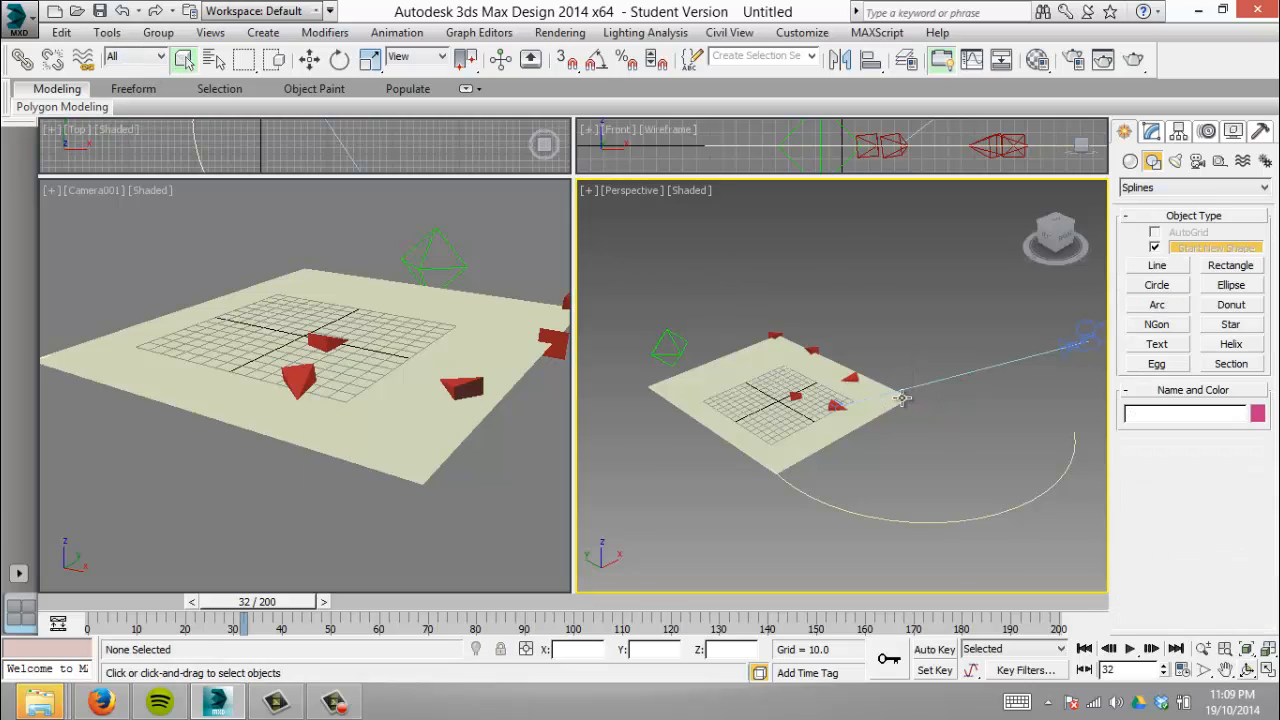
key(alt+w)
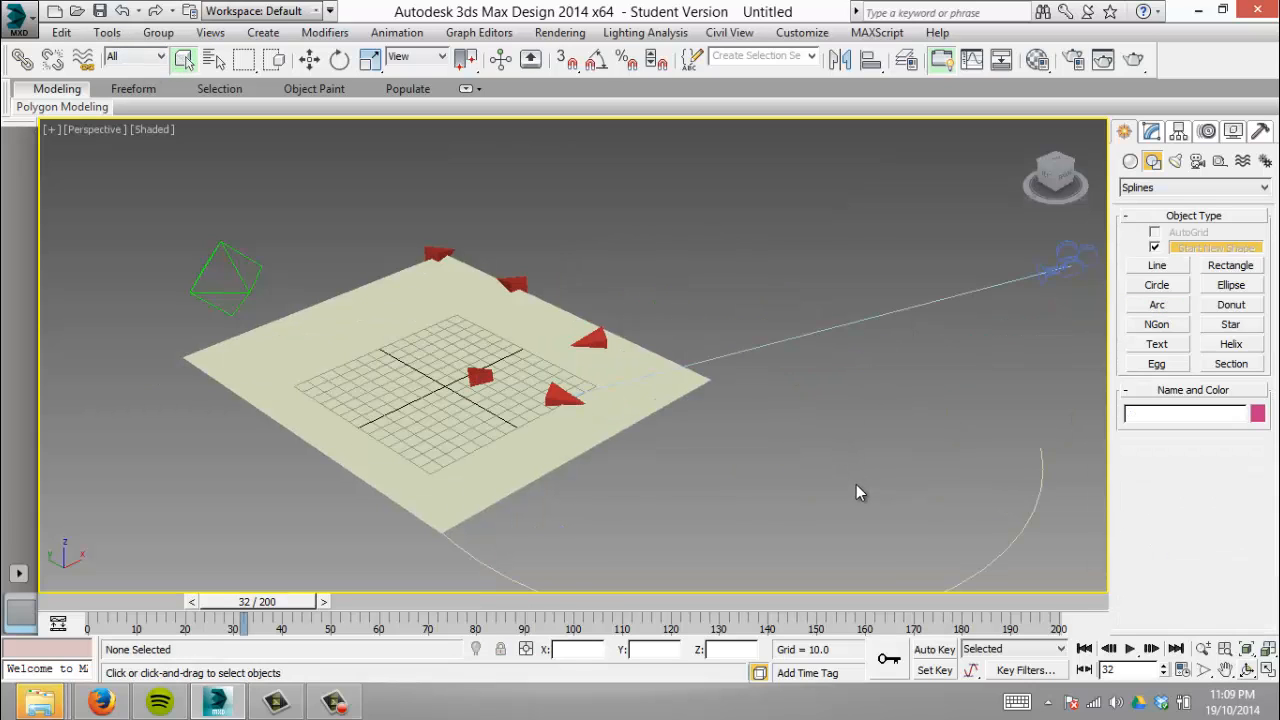
click(1225, 669)
drag(776, 479, 329, 349)
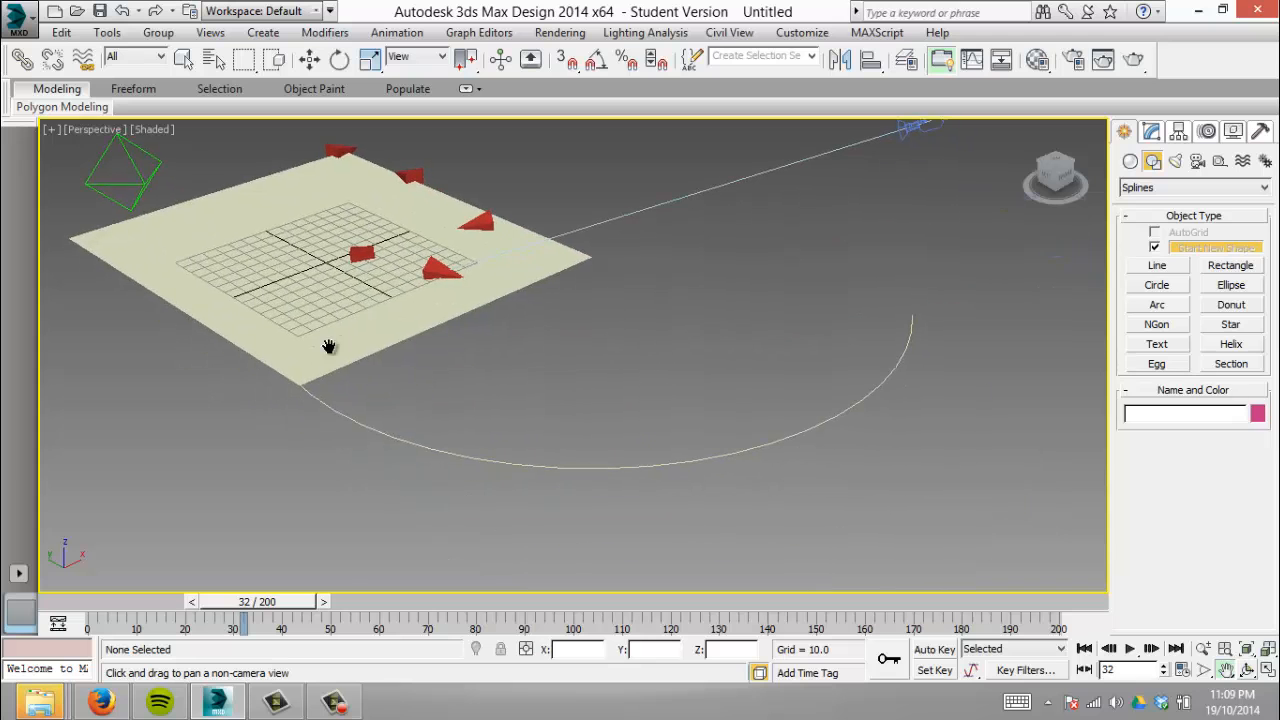
mouse_move(720, 330)
mouse_down()
mouse_move(686, 300)
mouse_move(634, 412)
mouse_move(640, 343)
mouse_move(737, 320)
mouse_up()
Apply an Edit Spline modifier to the arc and switch to editing its vertices.
click(183, 58)
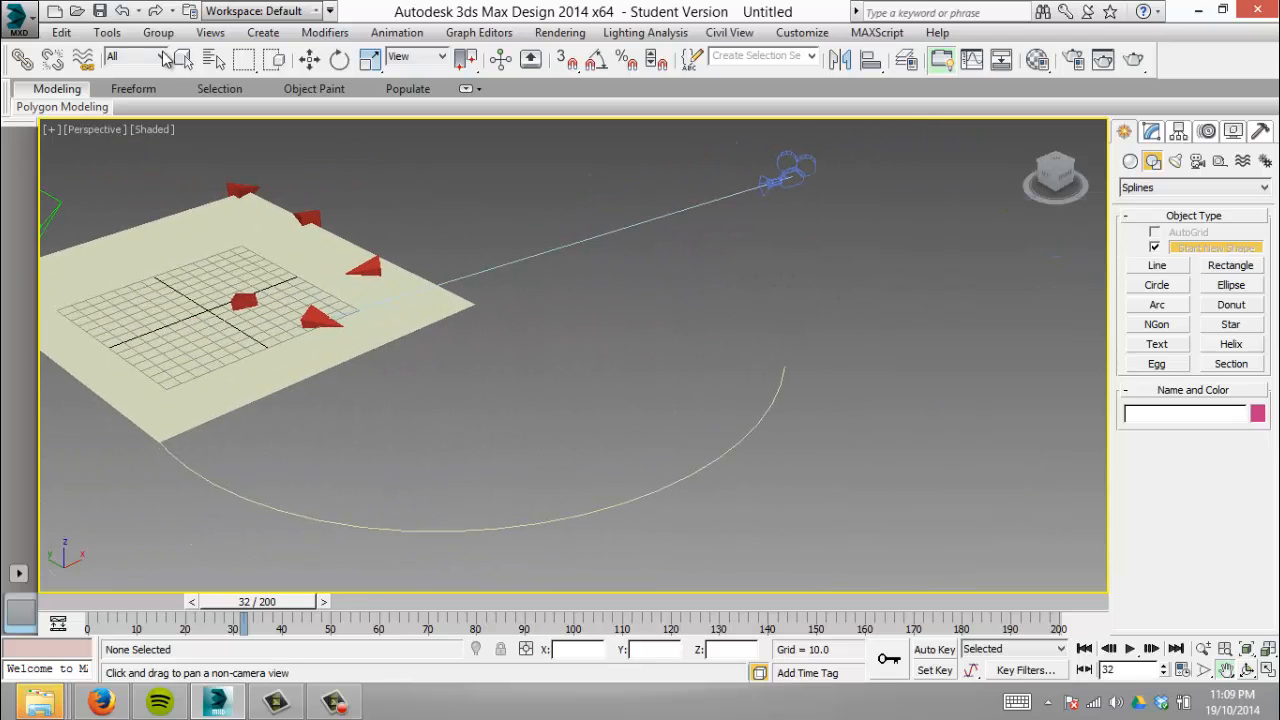
click(766, 415)
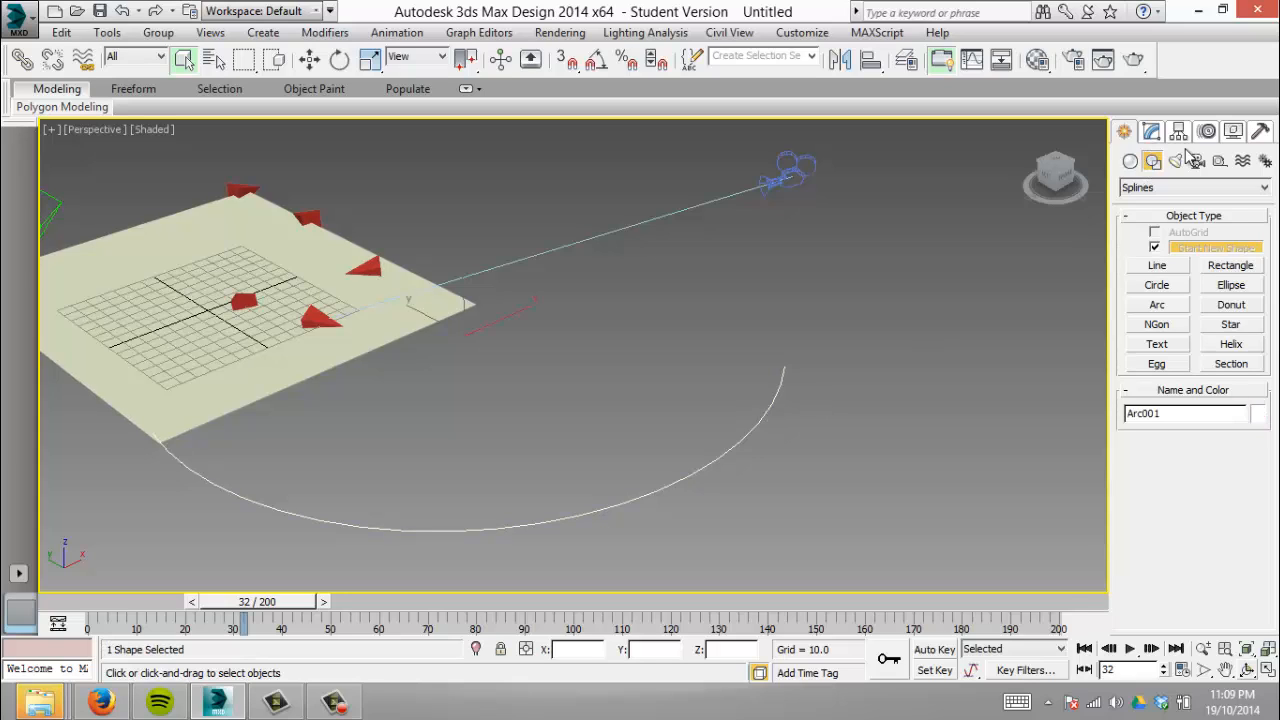
click(1151, 131)
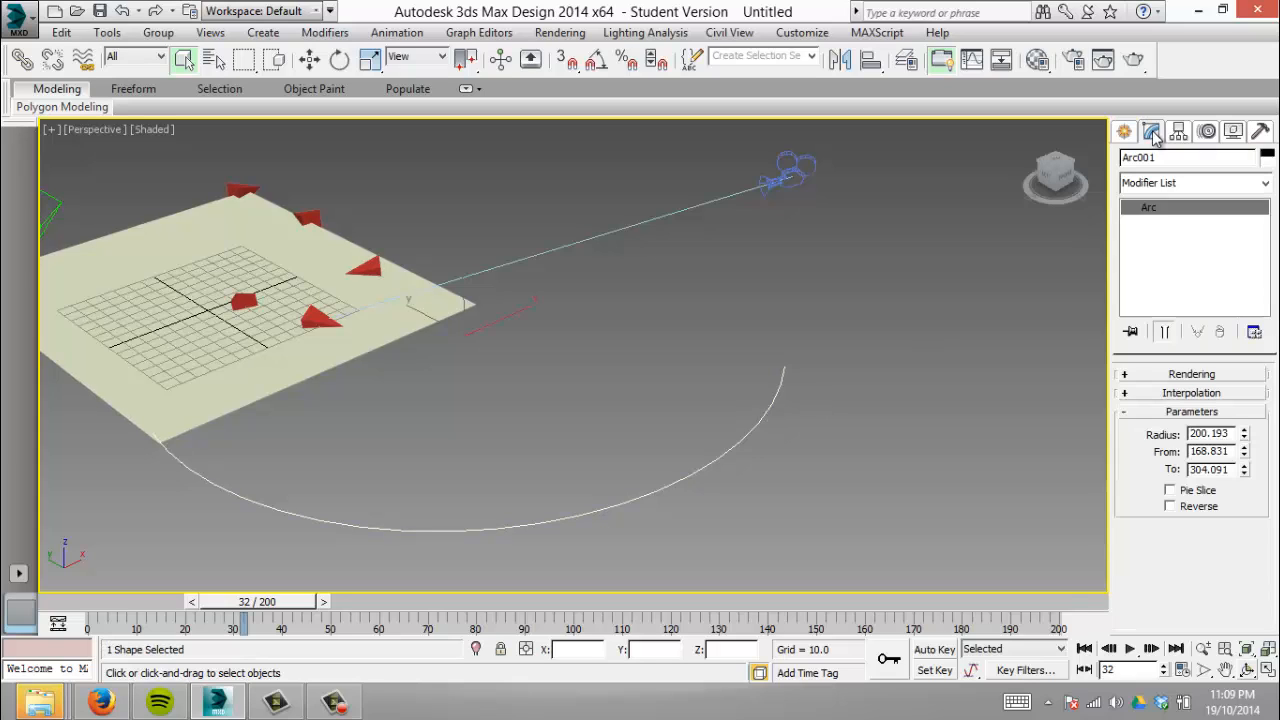
click(1265, 184)
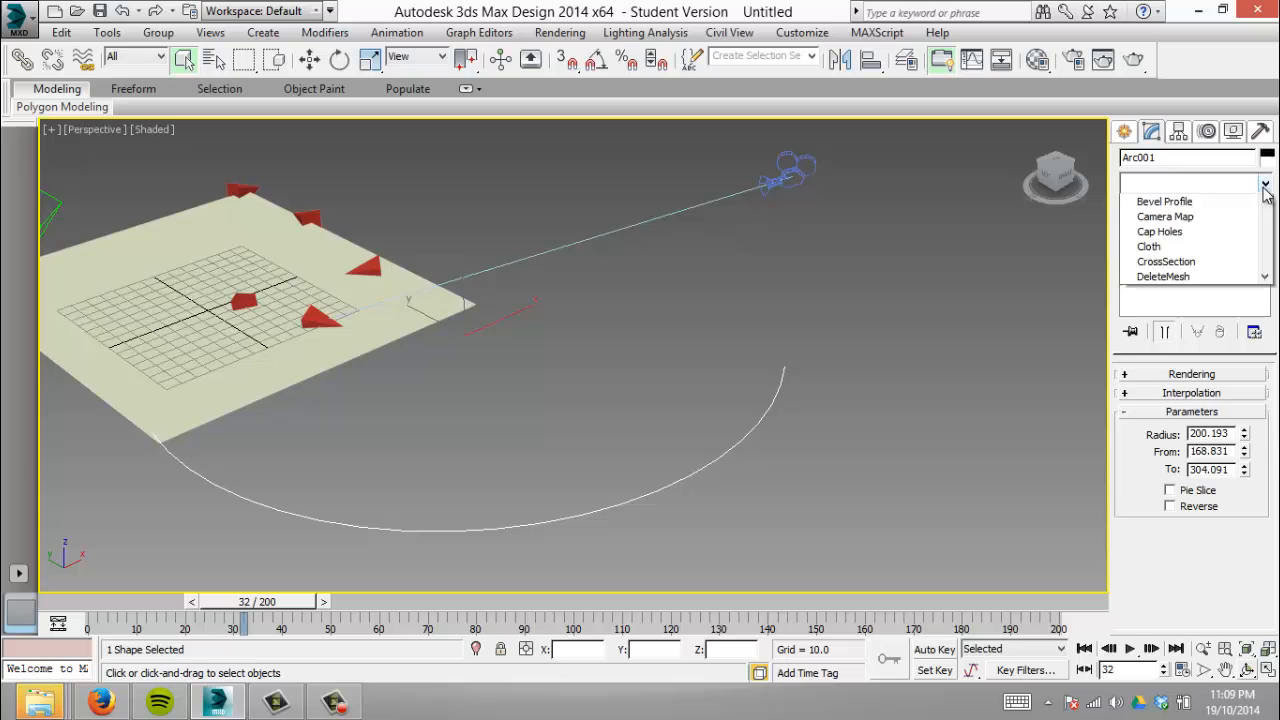
scroll(1195, 495, down, 7)
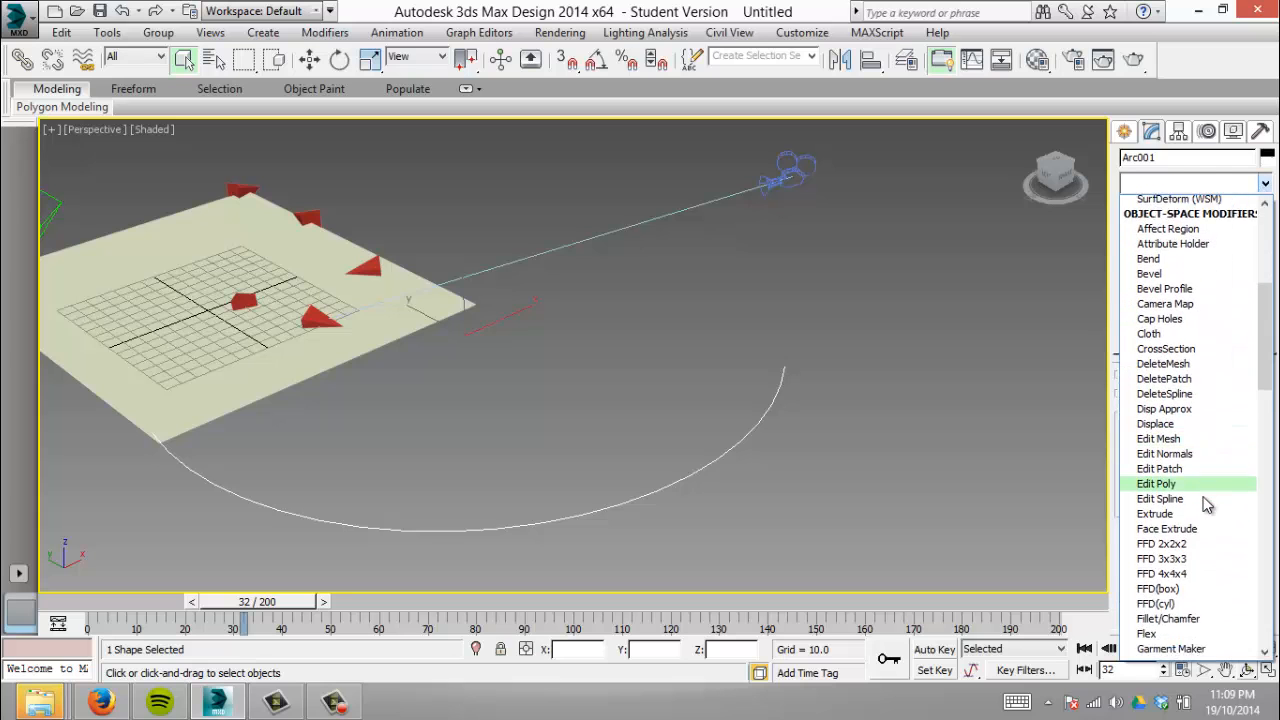
click(1160, 472)
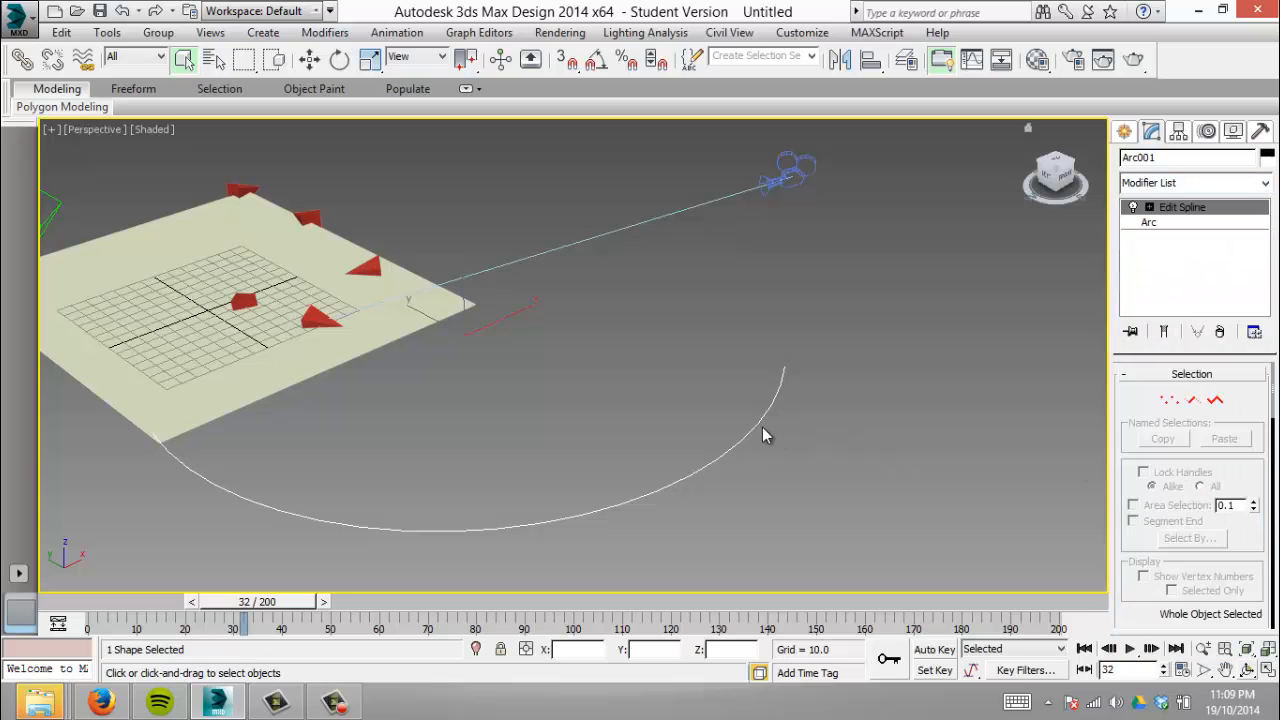
click(1172, 407)
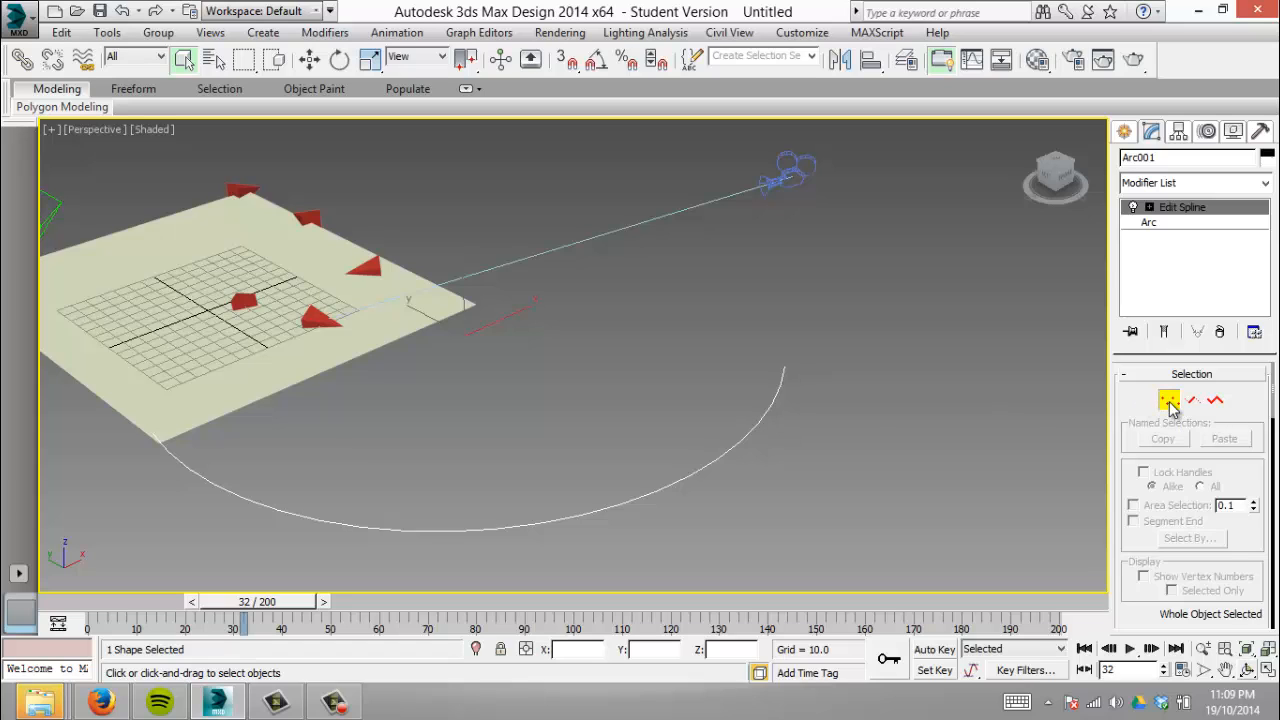
mouse_move(859, 464)
mouse_down()
mouse_move(765, 360)
mouse_move(866, 462)
mouse_up()
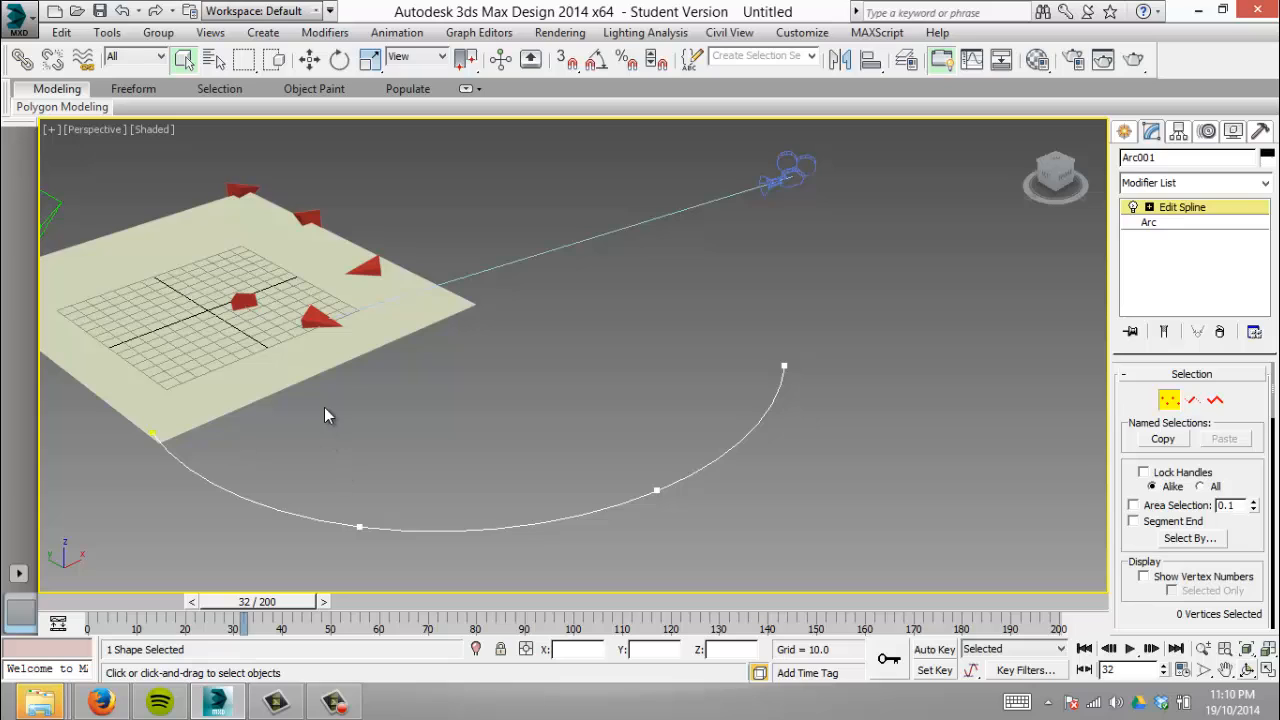
Select the three spline vertices other than the one at the plane's corner and raise them together slightly along Z.
drag(316, 382, 950, 595)
ctrl+drag(836, 420, 760, 346)
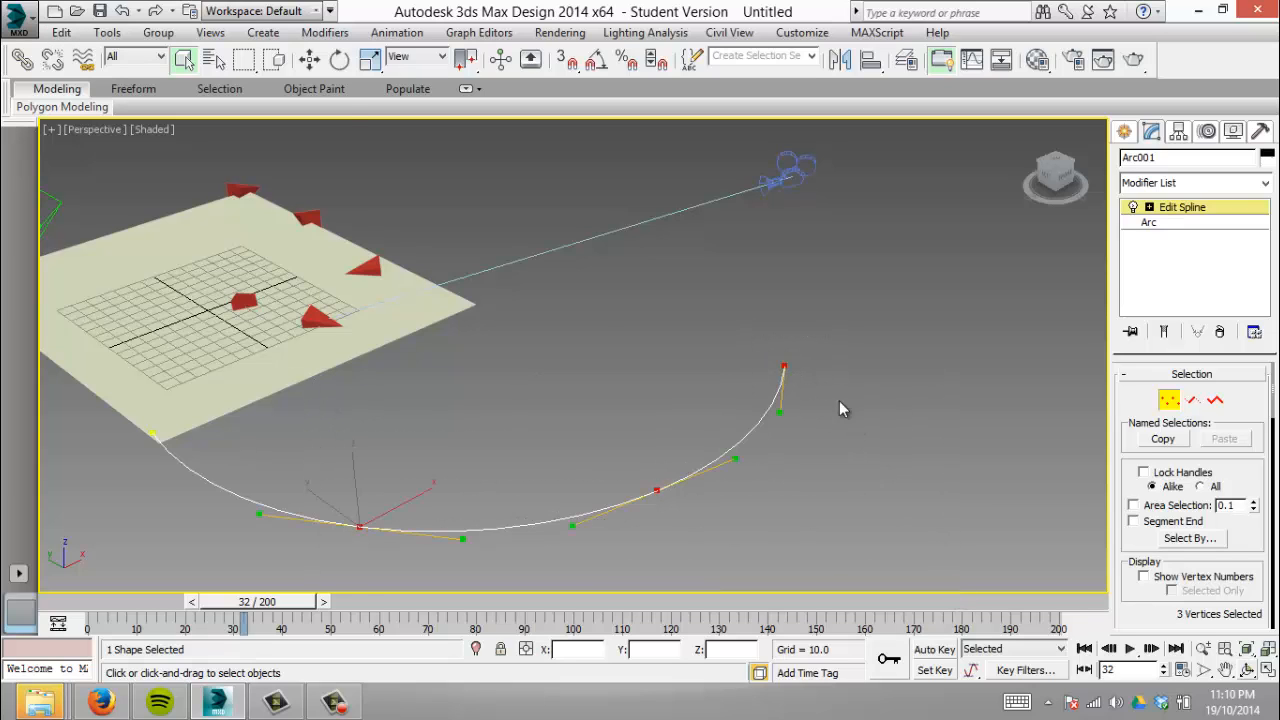
click(309, 60)
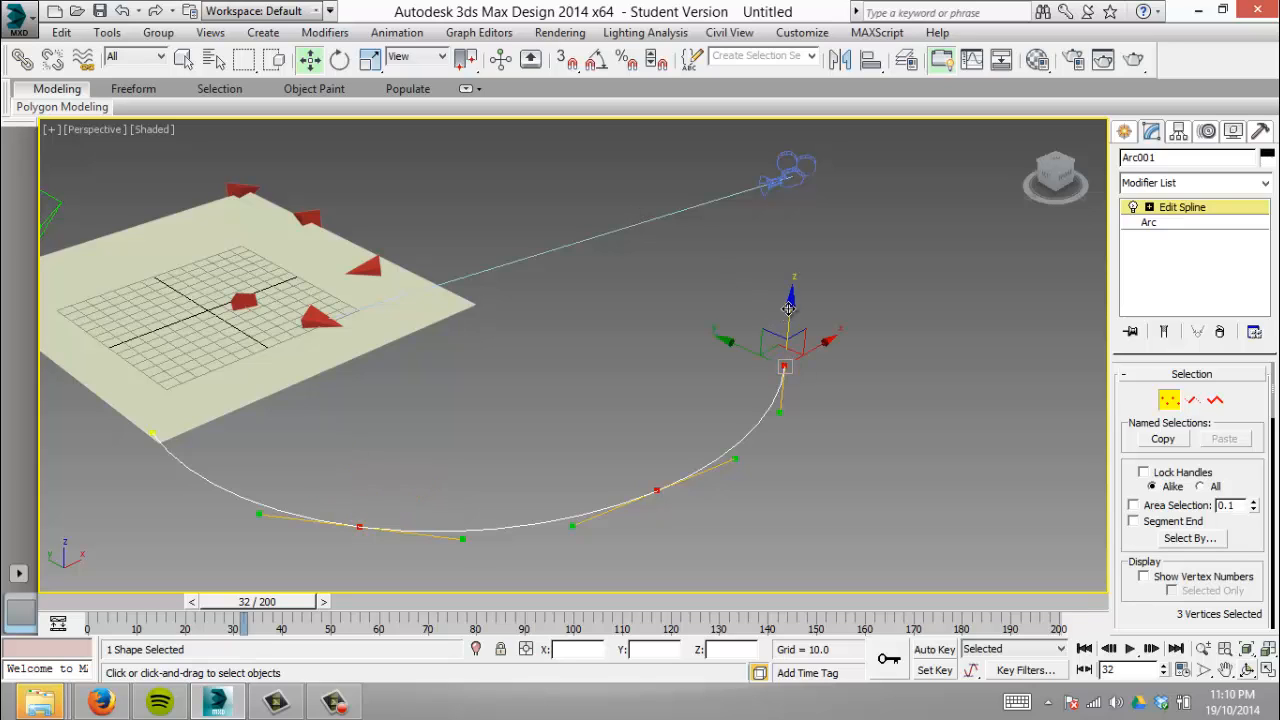
drag(789, 302, 774, 262)
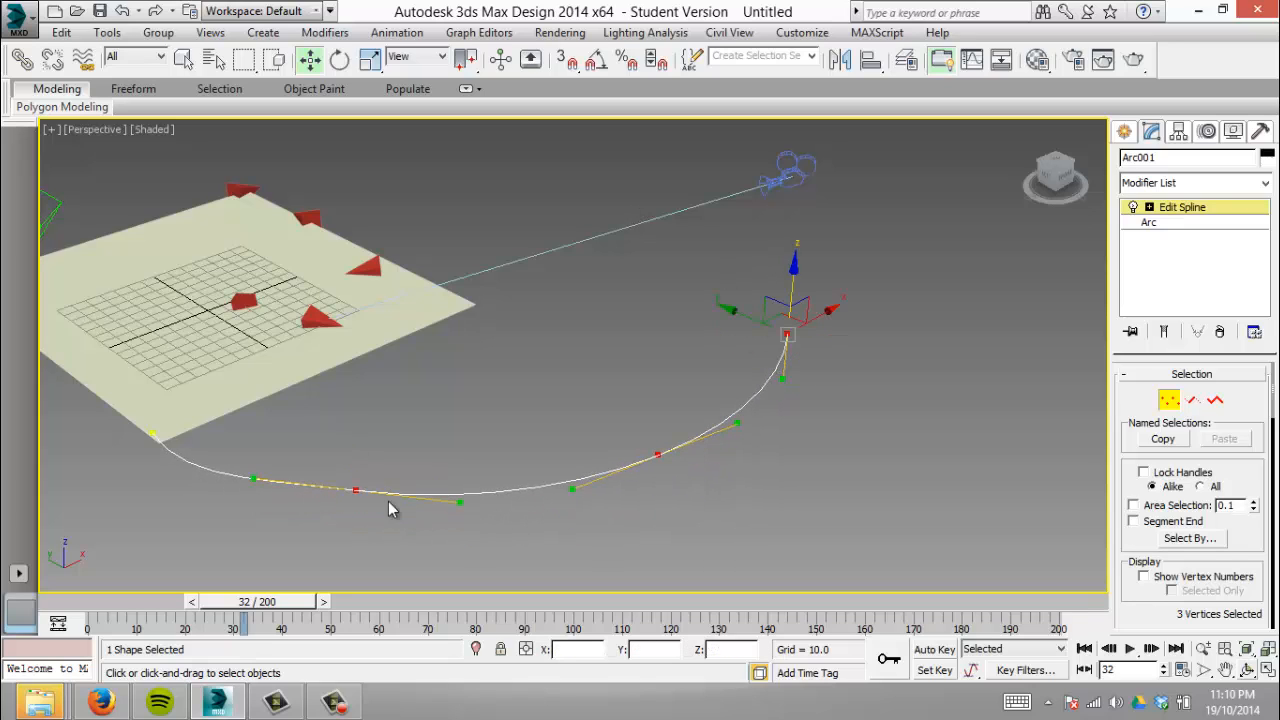
Raise only the two spline vertices nearest the camera further along Z, leaving out the one next to the plane's corner.
click(355, 490)
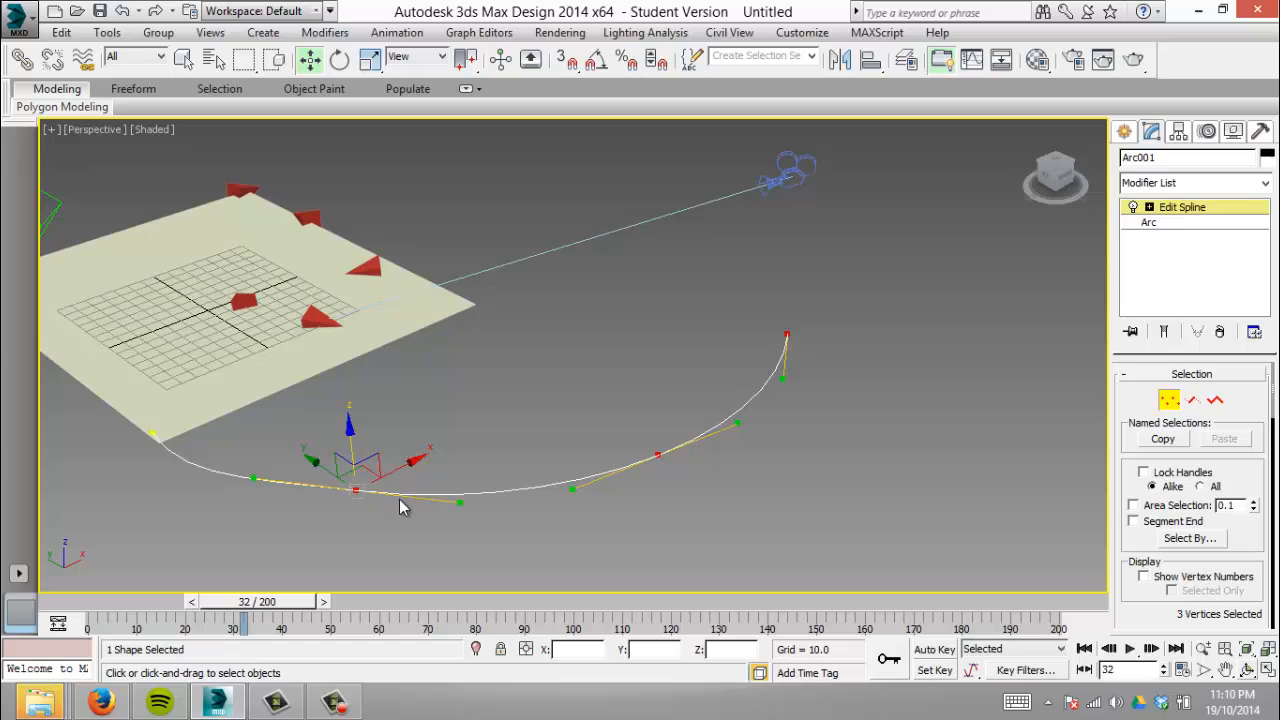
click(848, 545)
drag(710, 289, 626, 284)
click(789, 333)
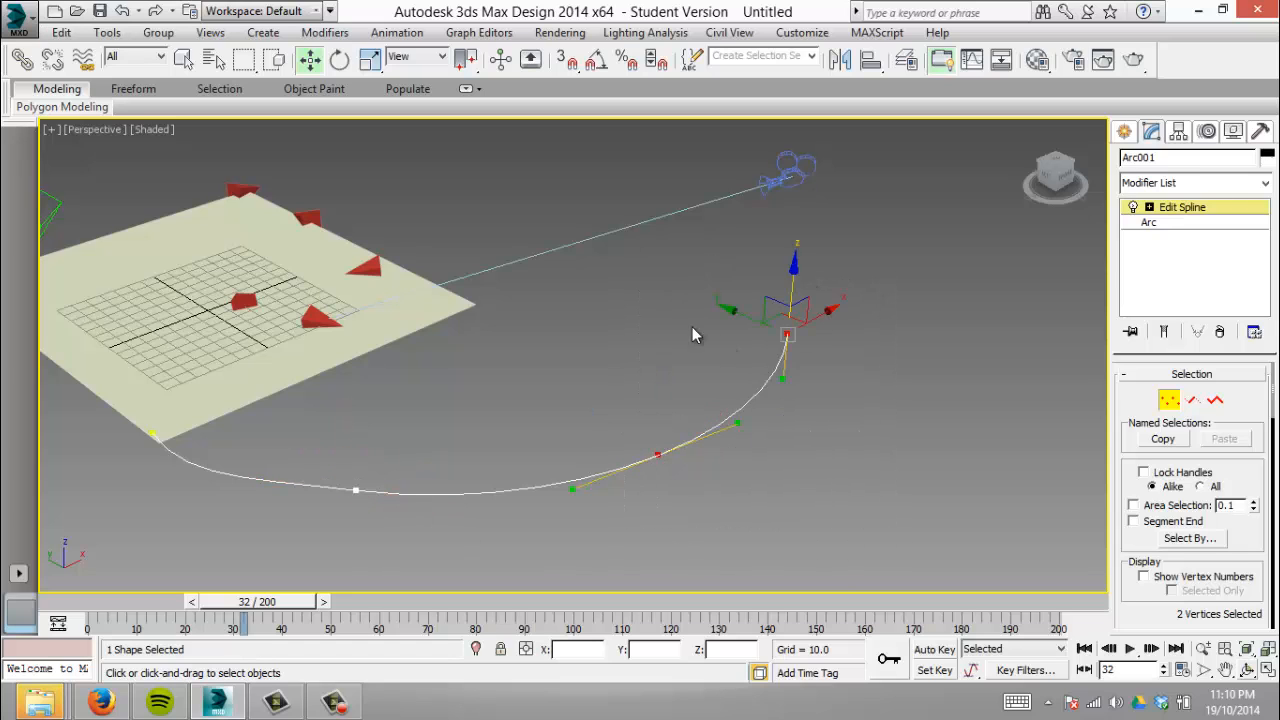
drag(793, 272, 794, 216)
Raise the spline's camera-end vertex alone to the camera's height, at about Z 120.
drag(882, 357, 729, 277)
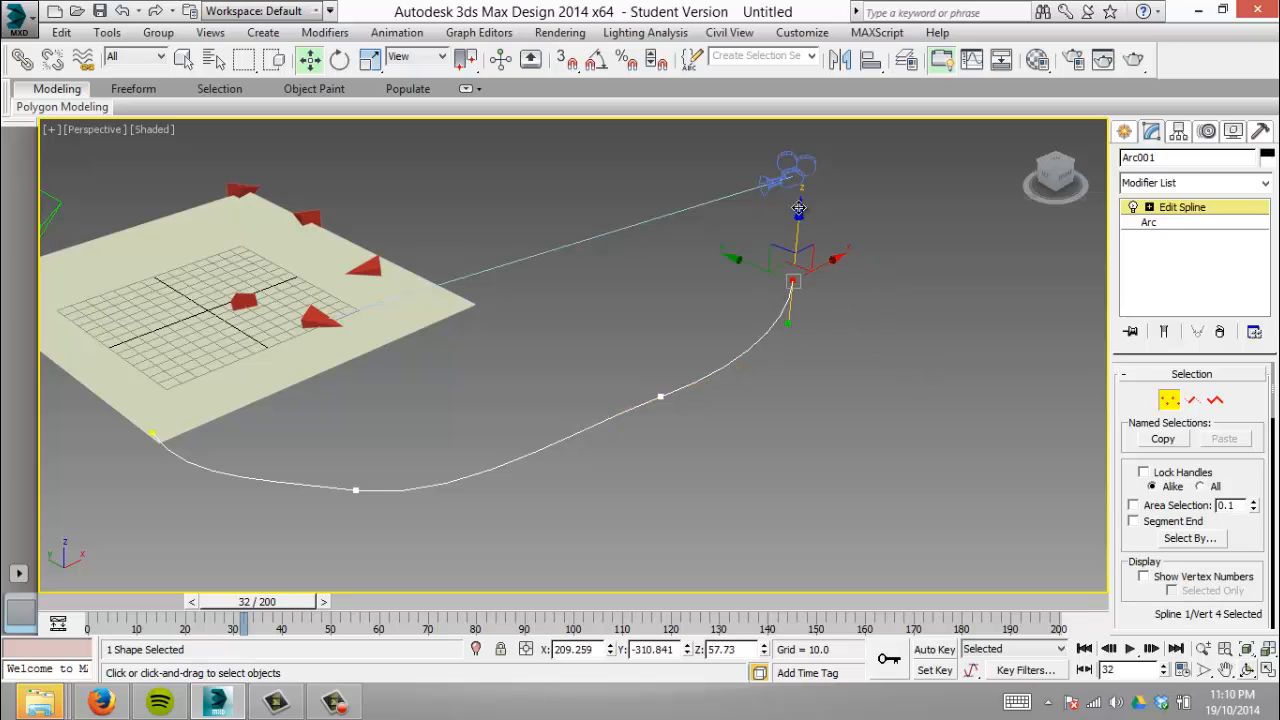
drag(795, 150, 795, 134)
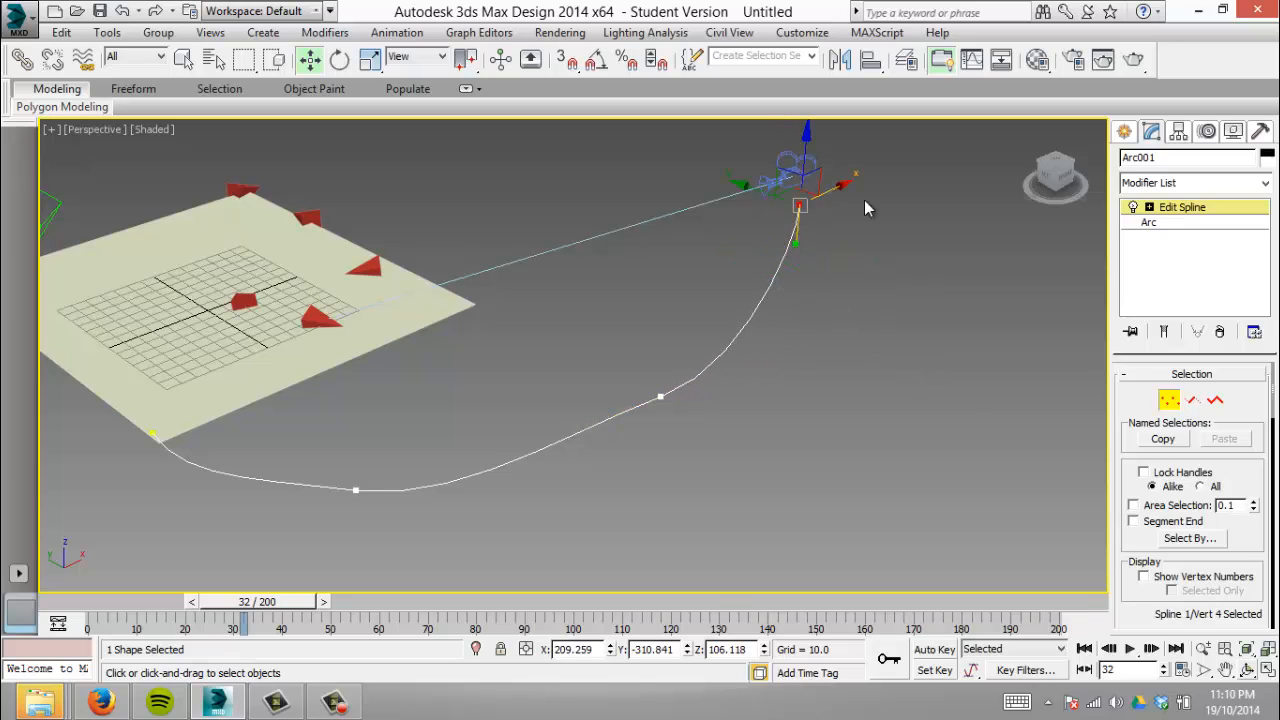
click(1224, 670)
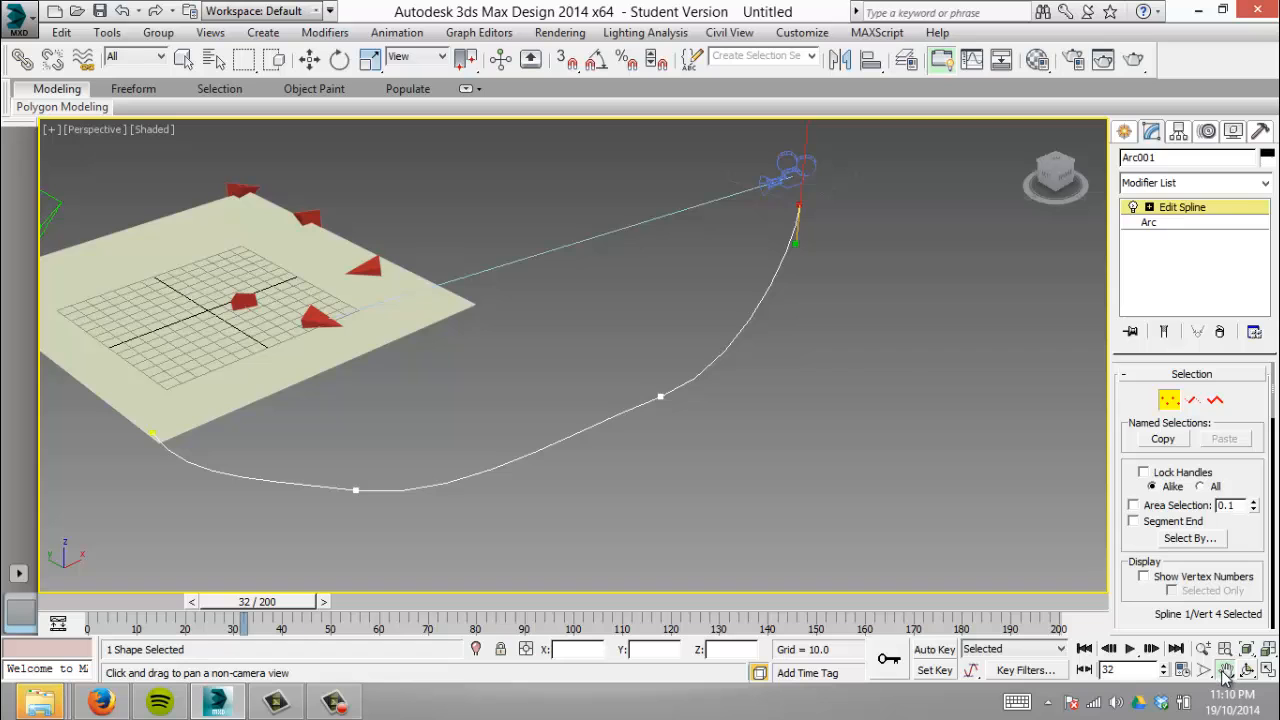
drag(866, 389, 736, 547)
click(311, 60)
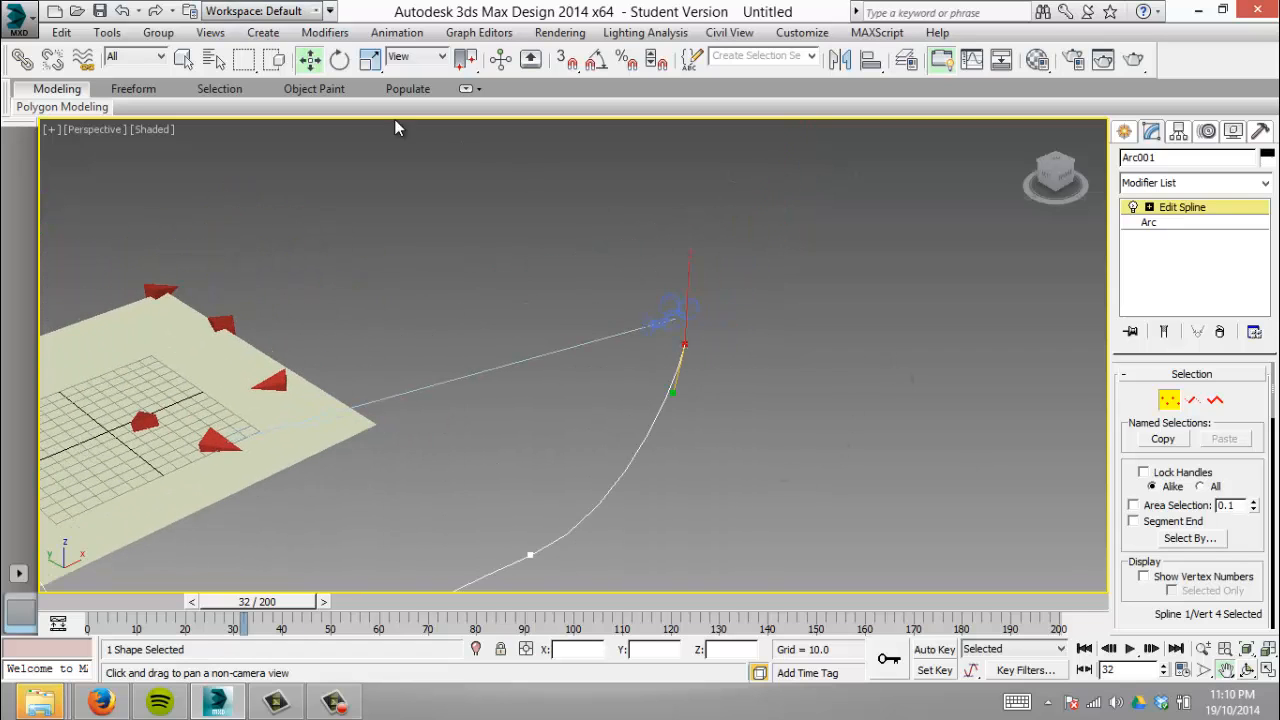
click(690, 284)
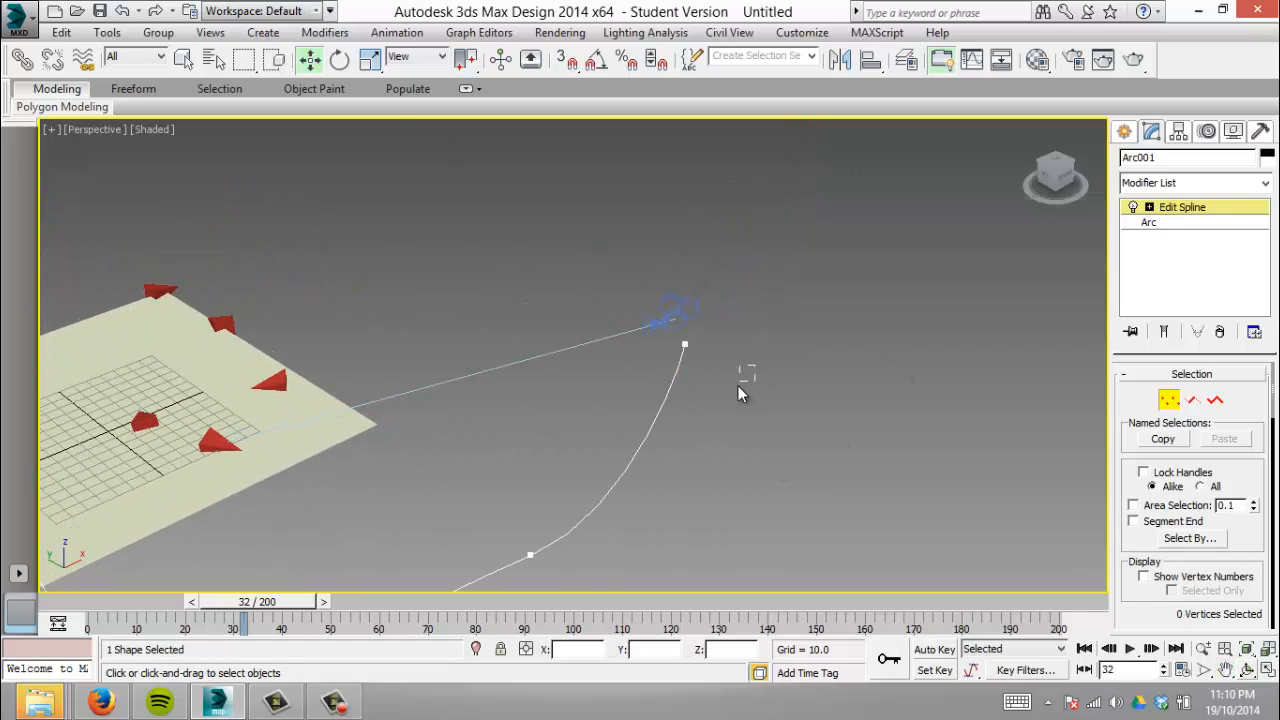
drag(658, 330, 660, 328)
drag(688, 278, 687, 257)
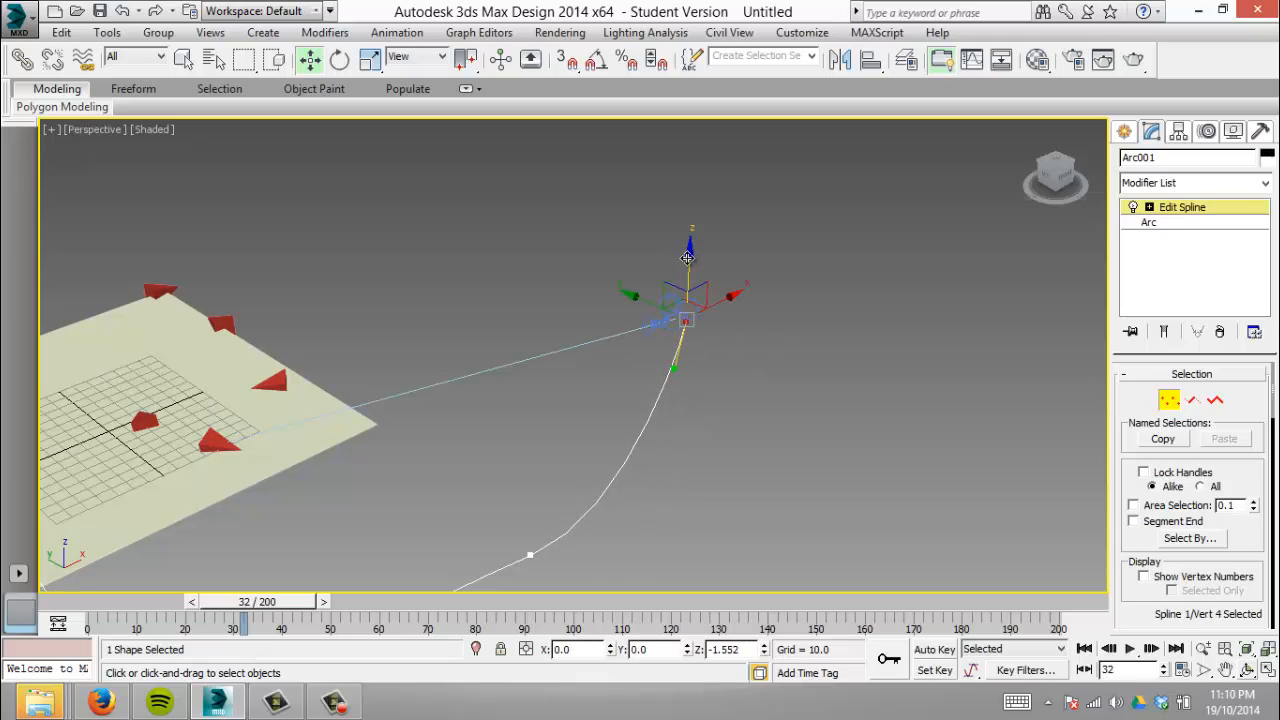
Open the Move Transform Type-In and select the spline's camera-end vertex to read its absolute coordinates.
click(815, 367)
scroll(776, 378, up, 5)
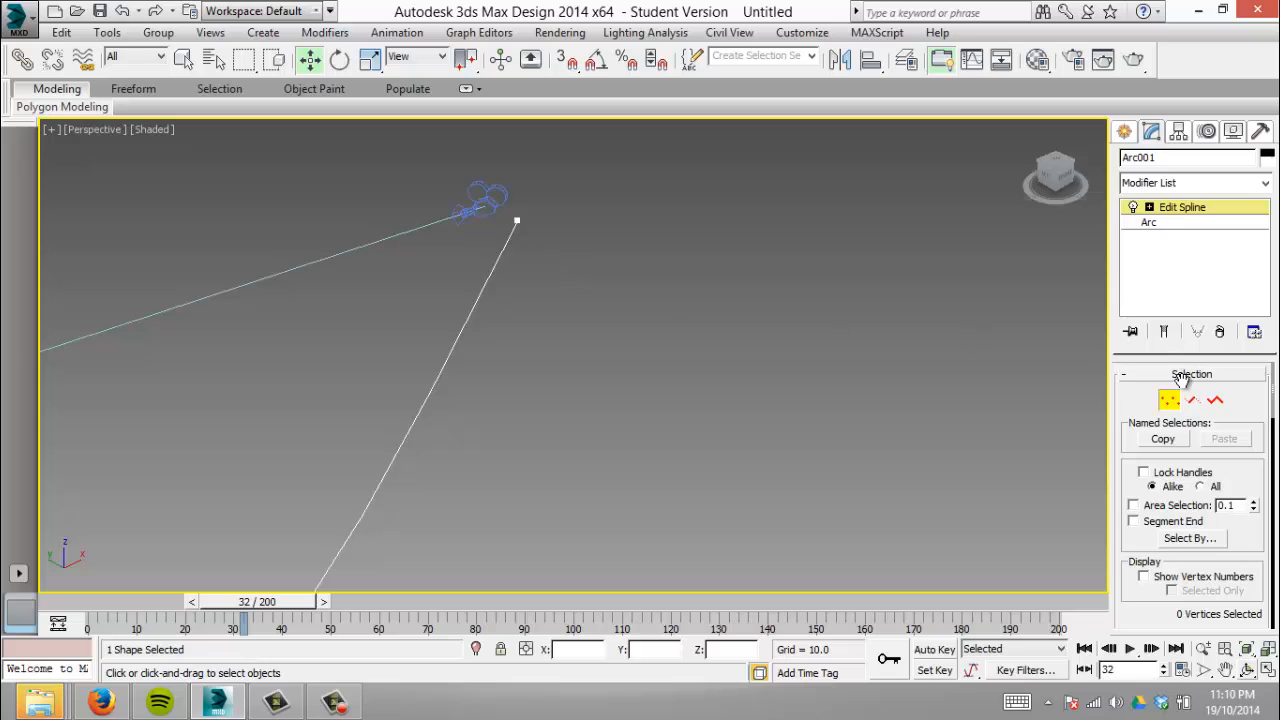
right_click(310, 59)
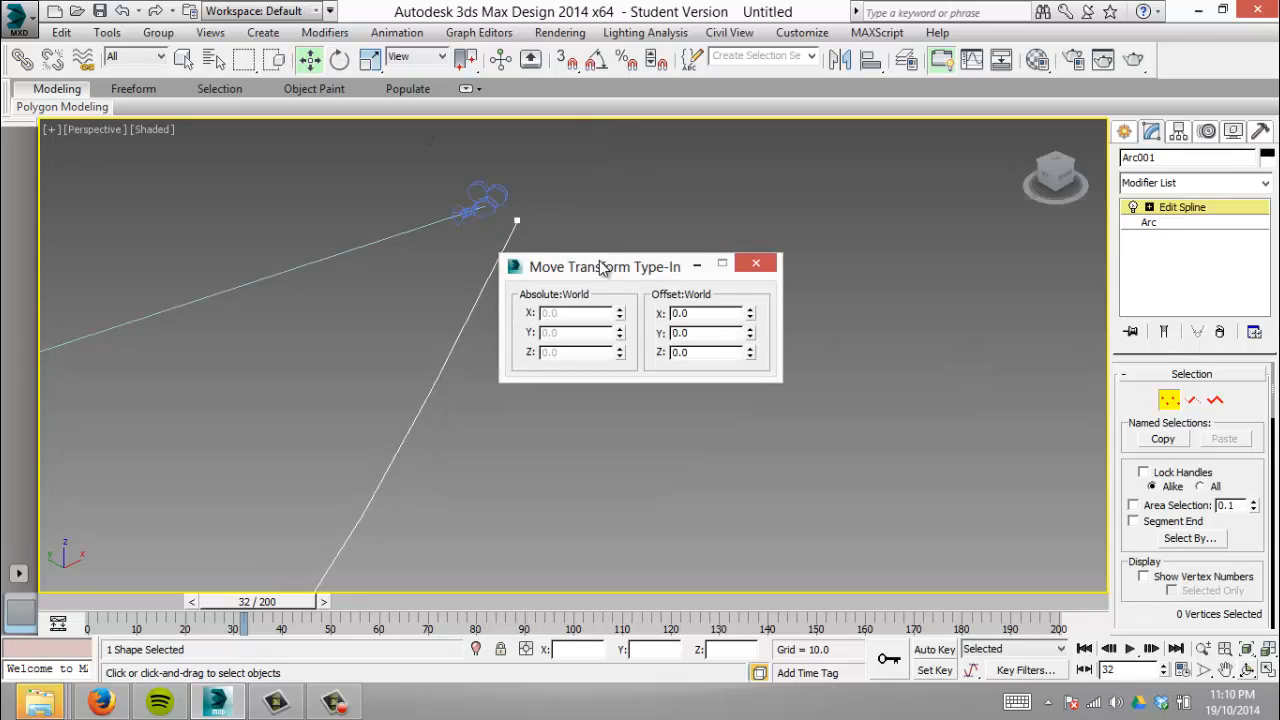
click(517, 221)
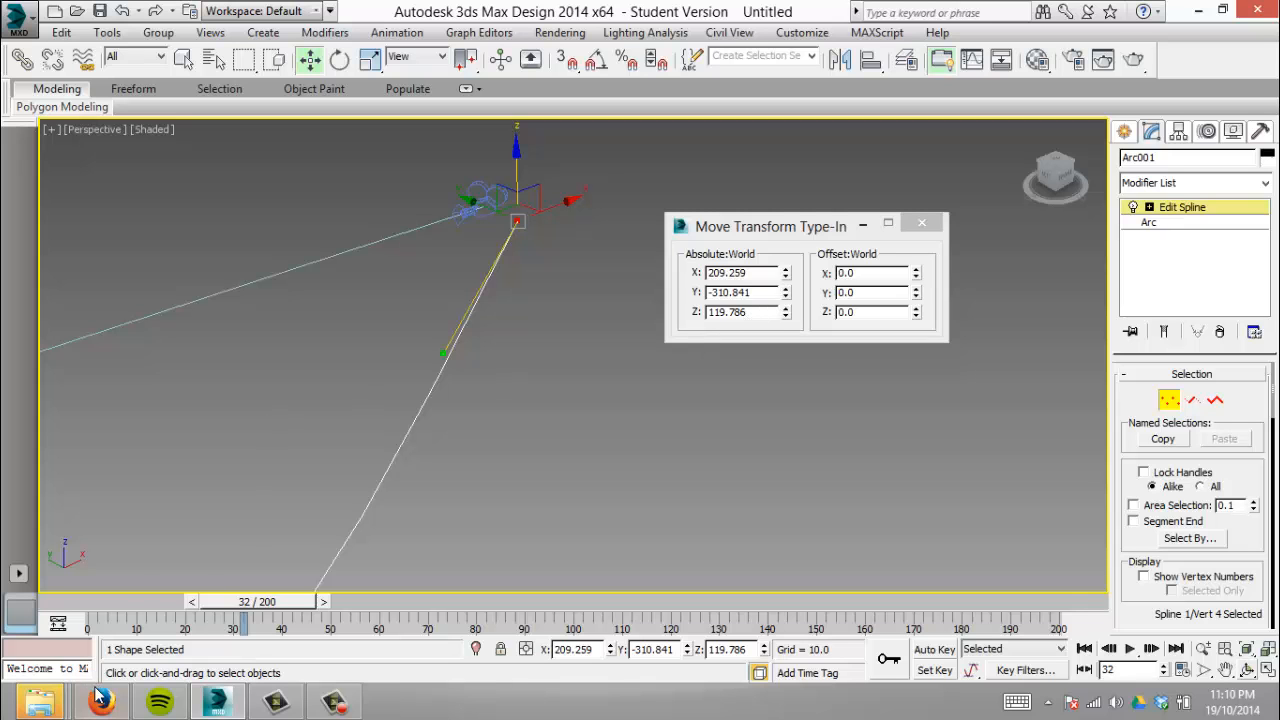
Open Notepad in a small window beside the coordinates and note the vertex position as 209.259, -310.841 and 119.786.
key(super)
text(not)
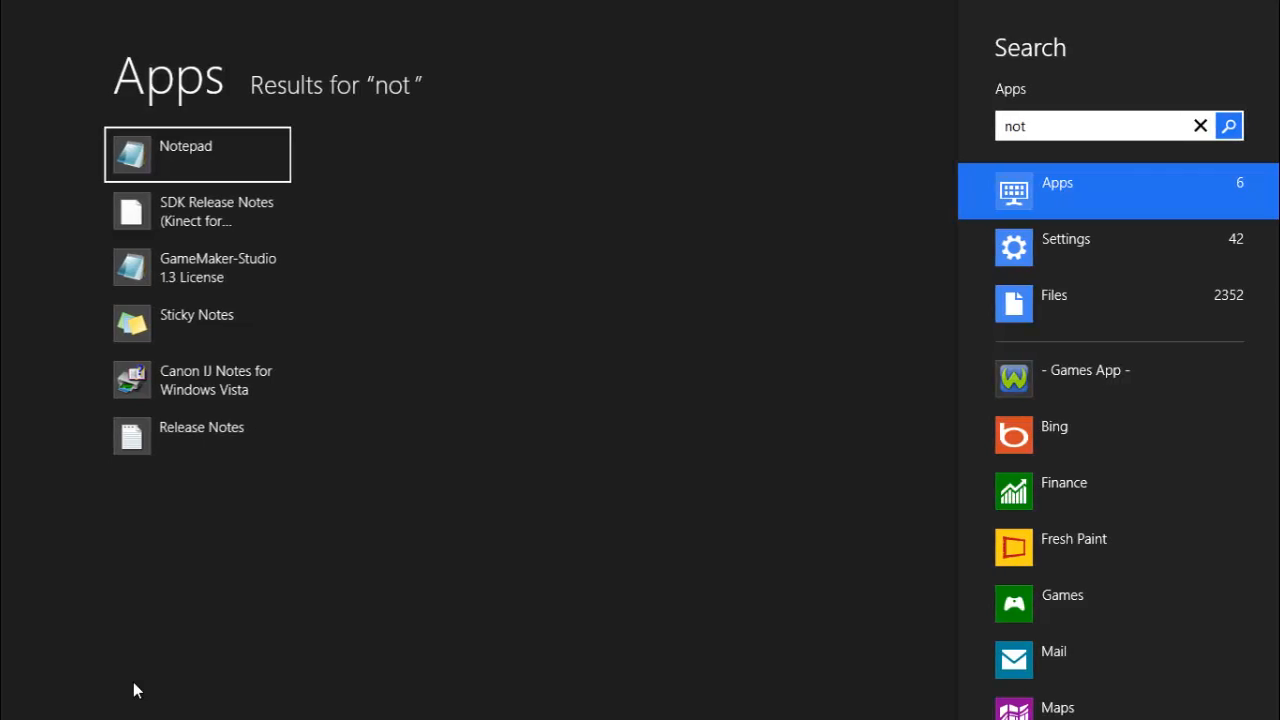
key(Return)
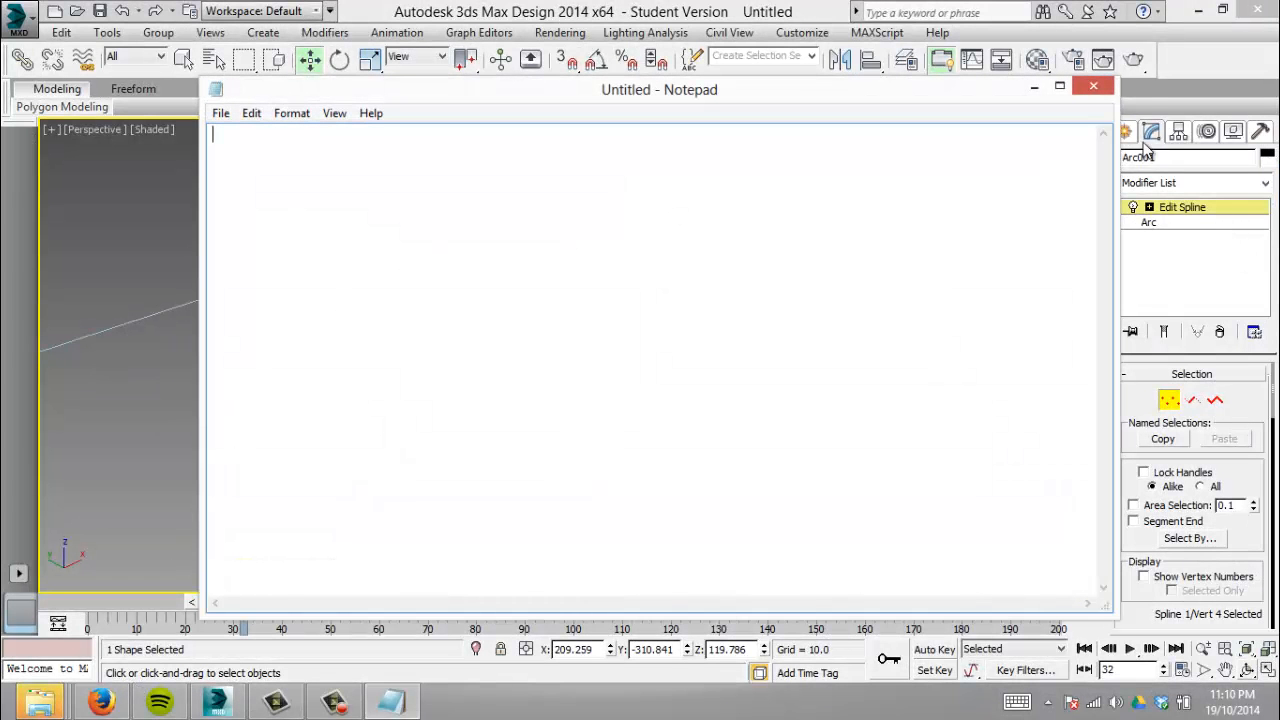
drag(1114, 80, 561, 367)
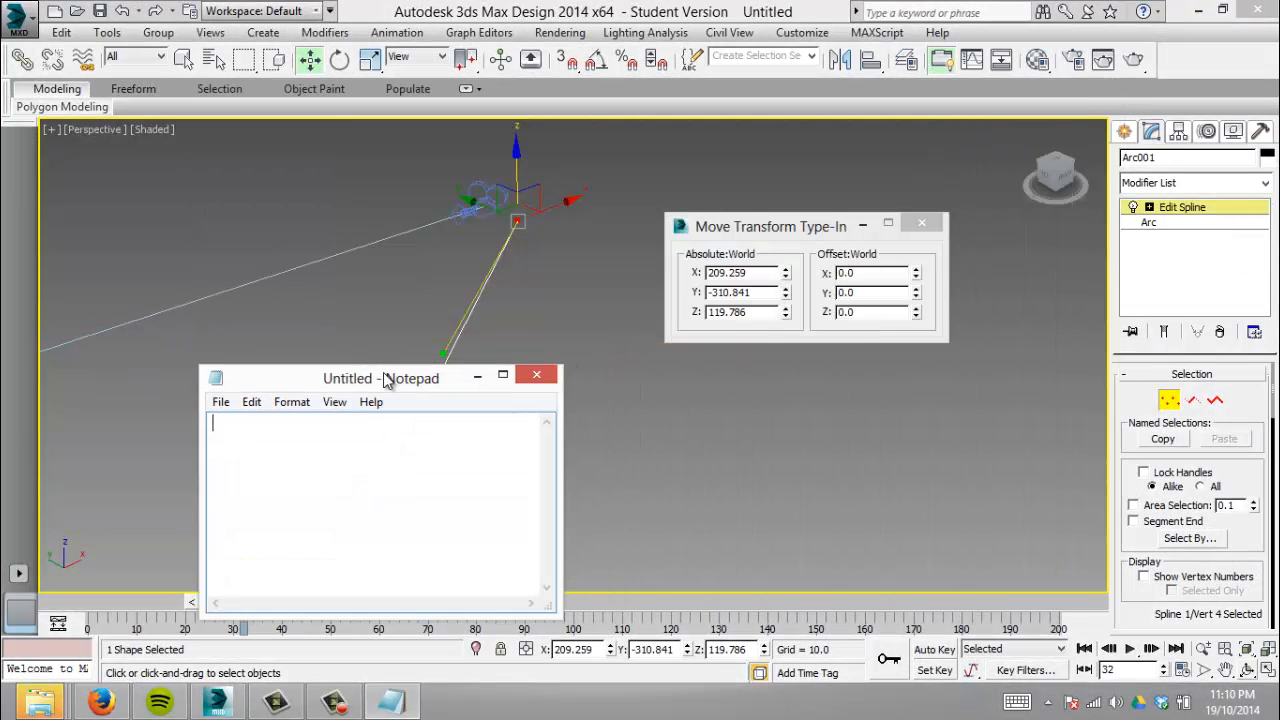
drag(386, 366, 450, 324)
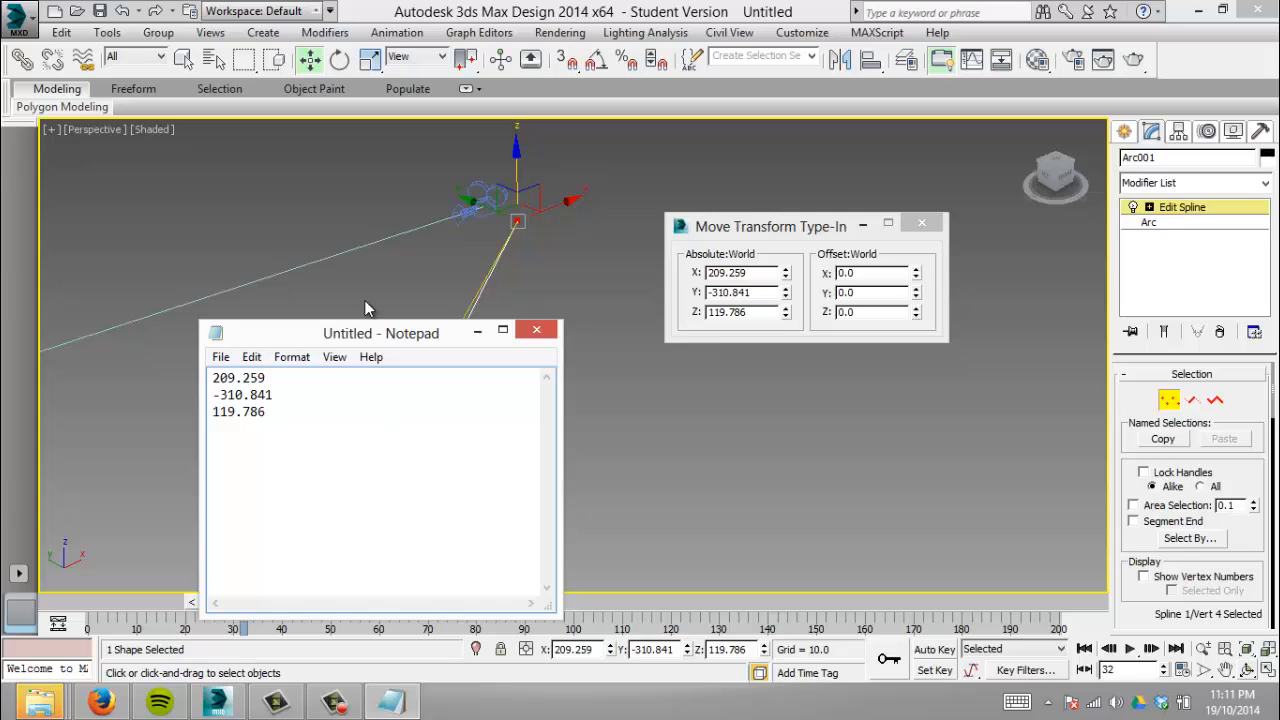
Return to 3ds Max, leave vertex editing on the arc and select the camera object for moving.
click(626, 269)
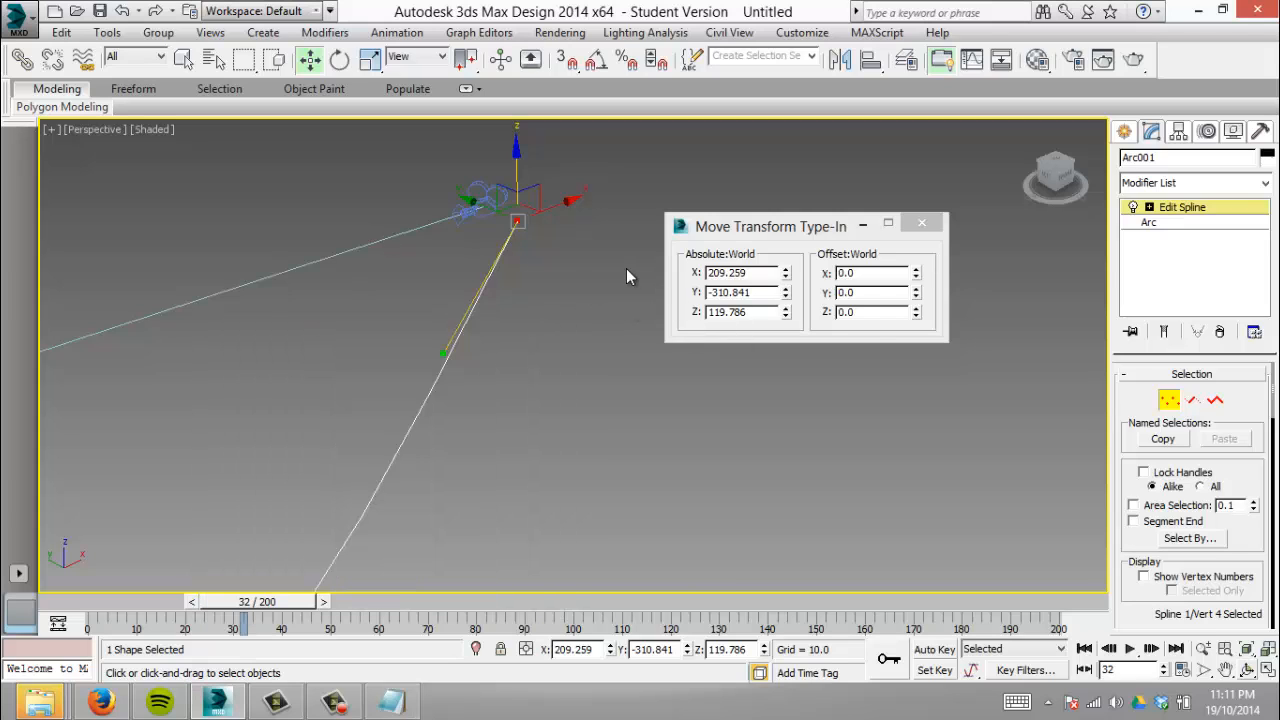
click(1178, 398)
click(468, 205)
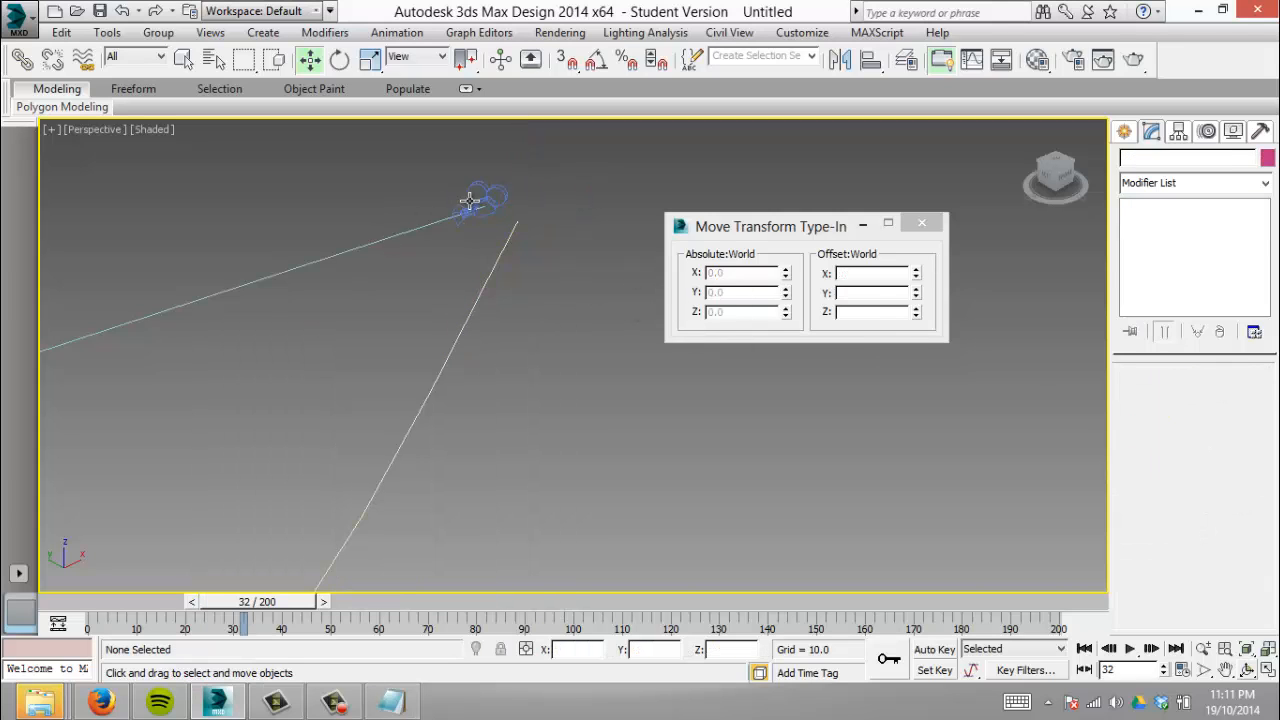
click(476, 201)
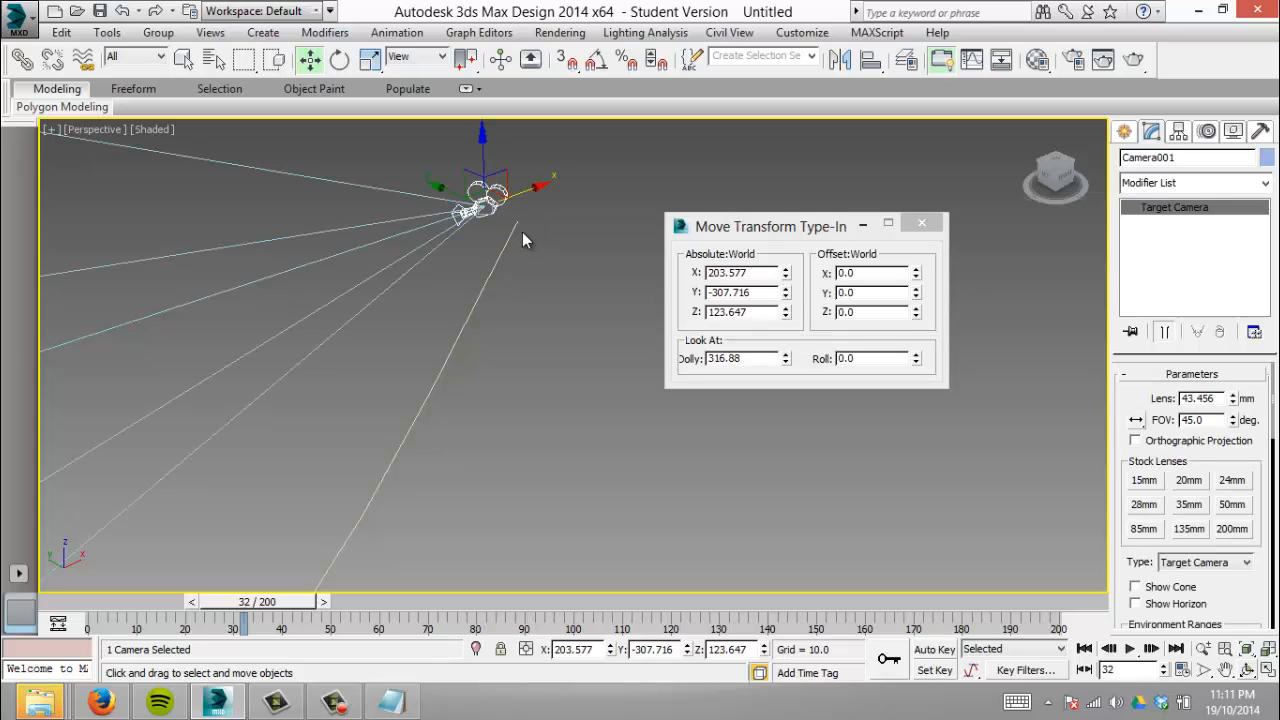
Copy the noted X coordinate from Notepad and set the camera's absolute world X to 209.259.
double_click(772, 273)
key(alt+Tab)
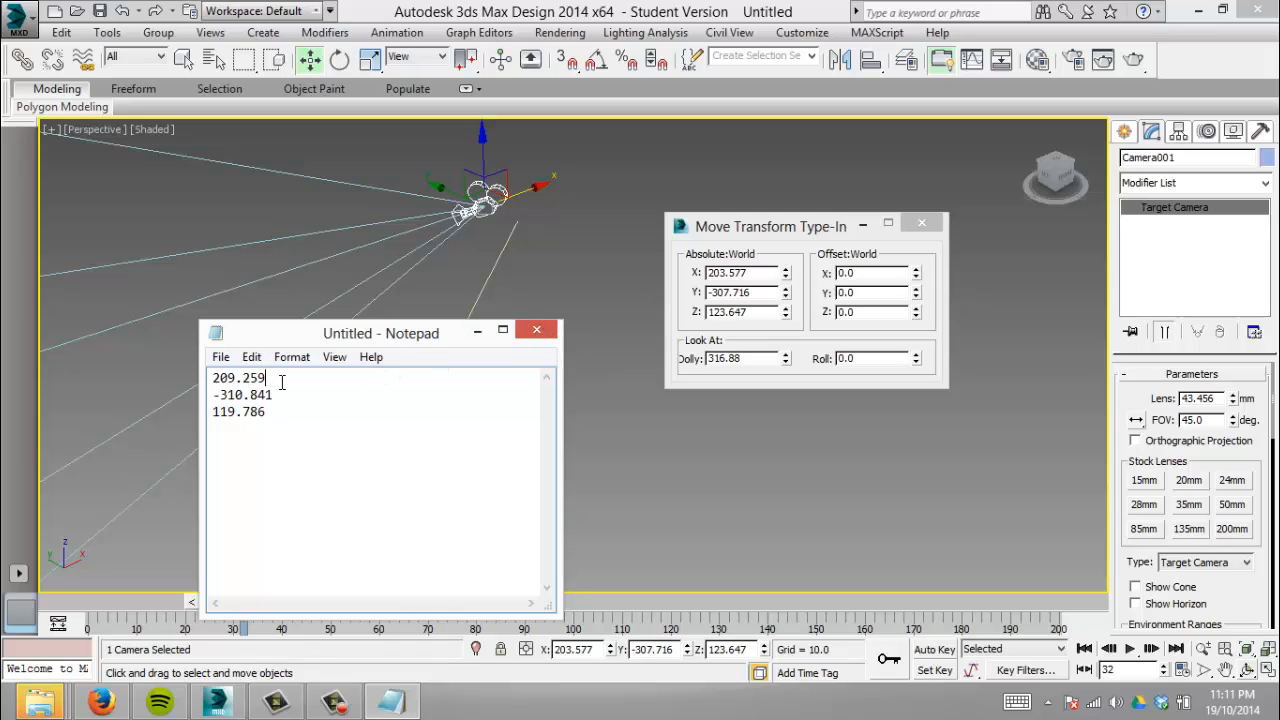
drag(281, 382, 234, 378)
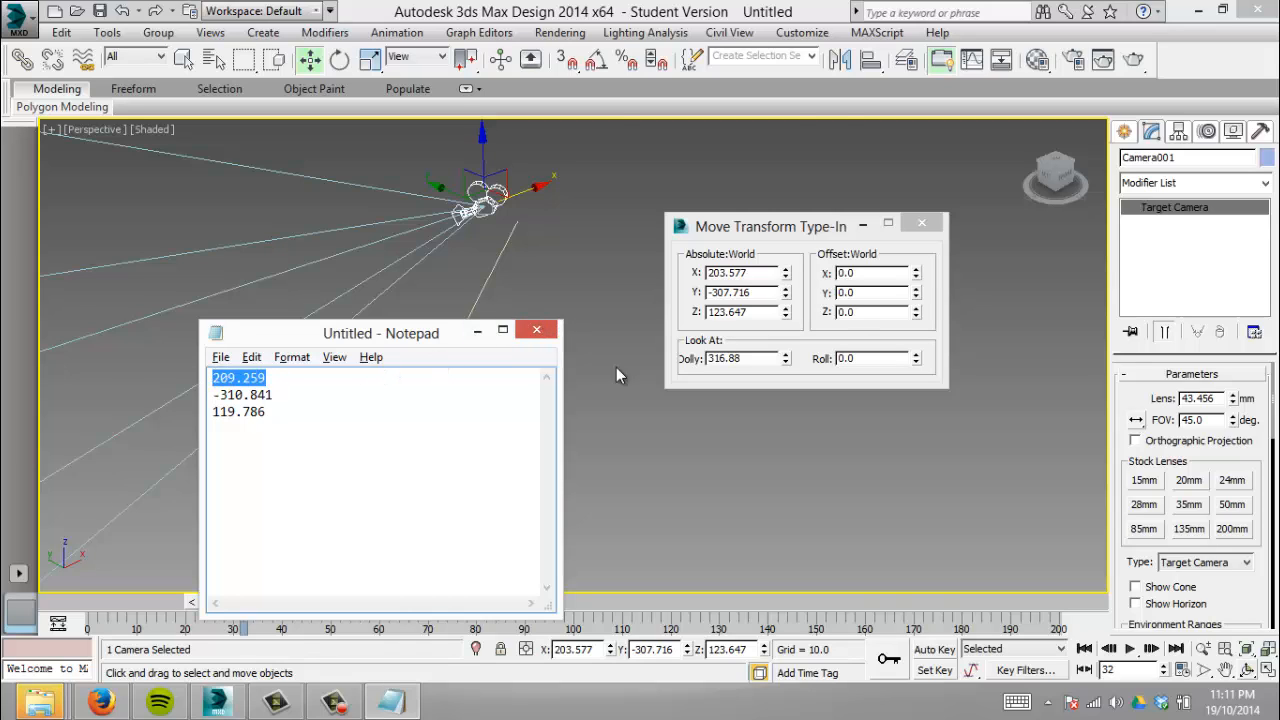
key(alt+Tab)
drag(762, 273, 692, 267)
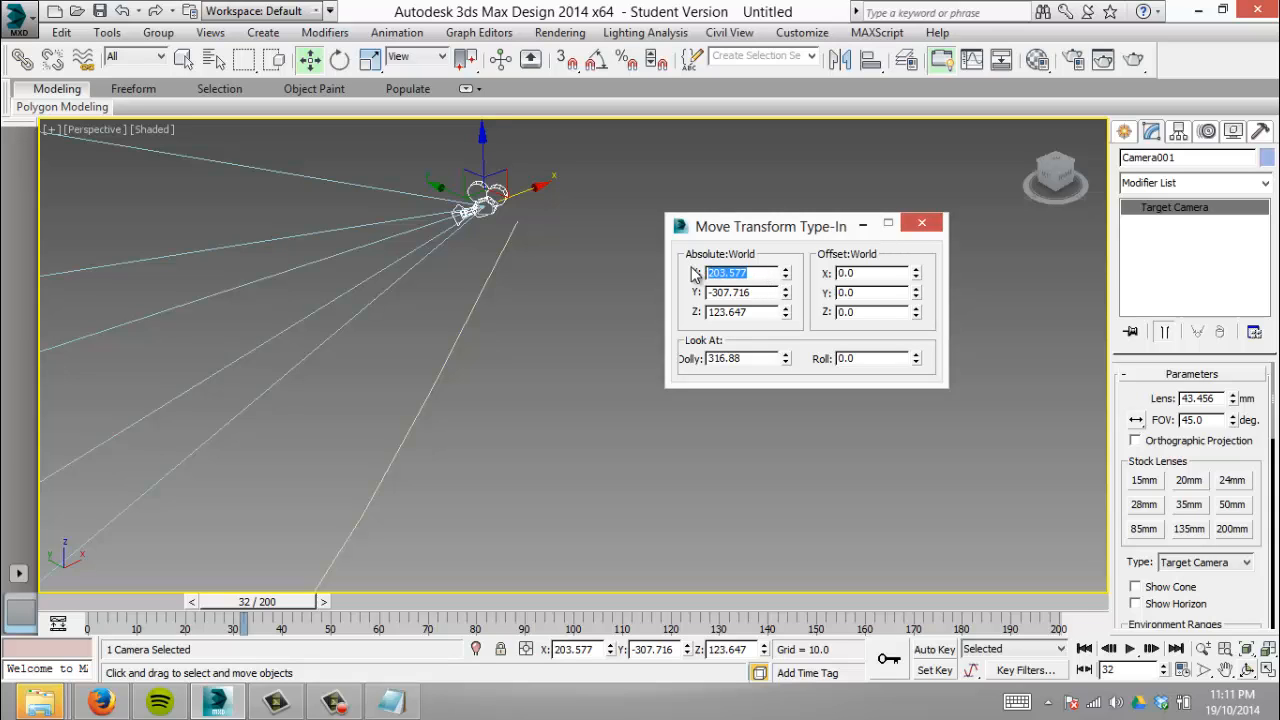
text(209.259)
Copy the noted Y coordinate from Notepad and set the camera's absolute world Y to -310.841.
key(alt+Tab)
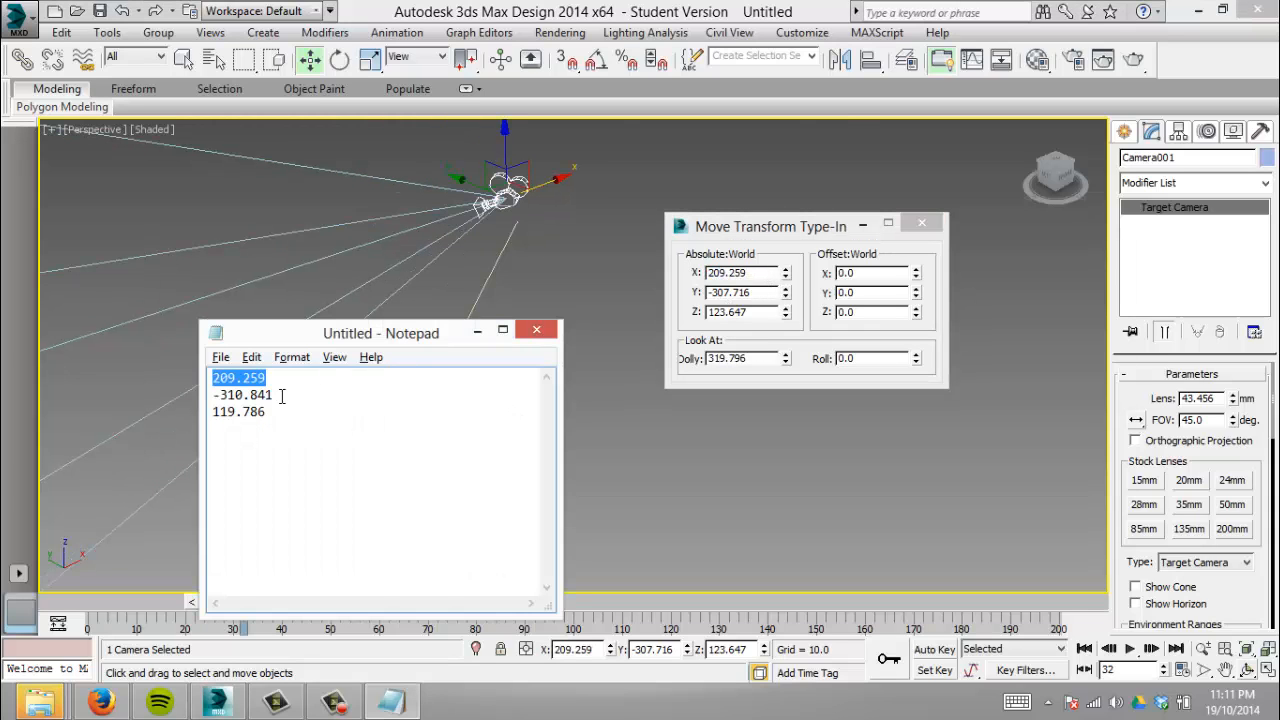
drag(282, 396, 201, 388)
key(ctrl+c)
key(alt+Tab)
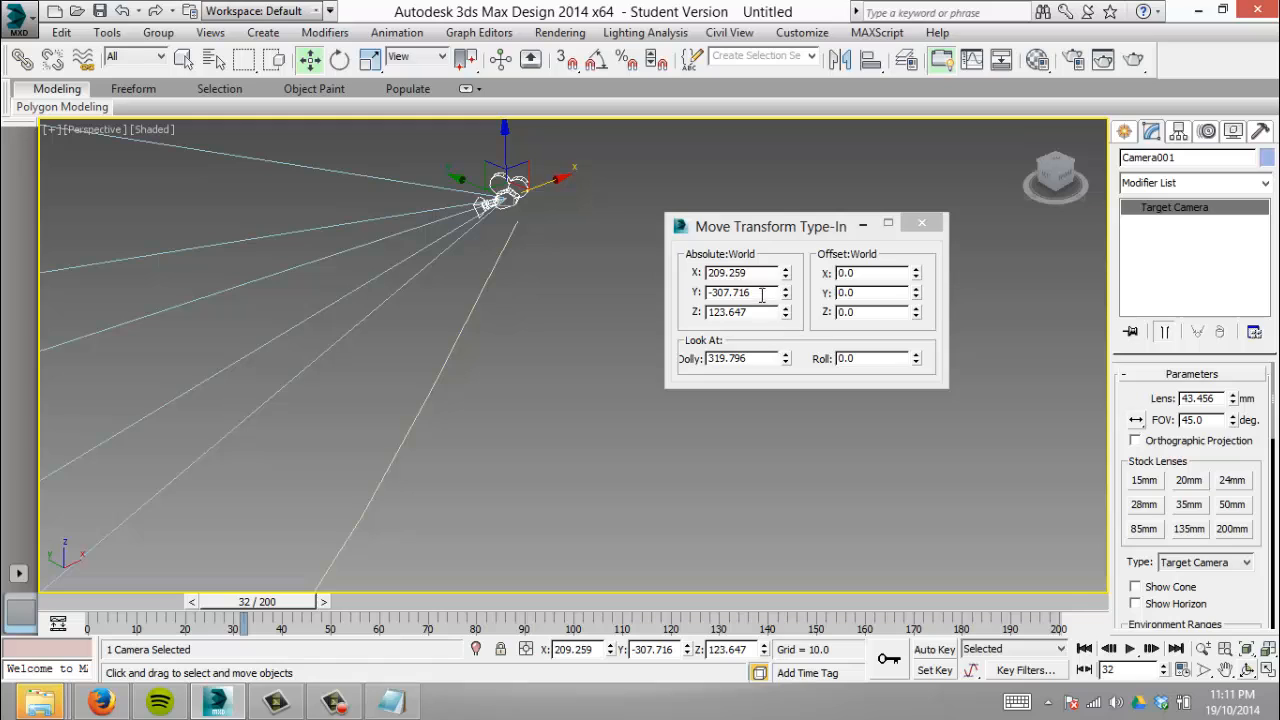
drag(775, 292, 641, 291)
key(ctrl+v)
Copy the noted Z coordinate from Notepad, set the camera's absolute world Z to 119.786 and close the Move Transform Type-In.
key(alt+Tab)
drag(271, 412, 210, 420)
click(212, 399)
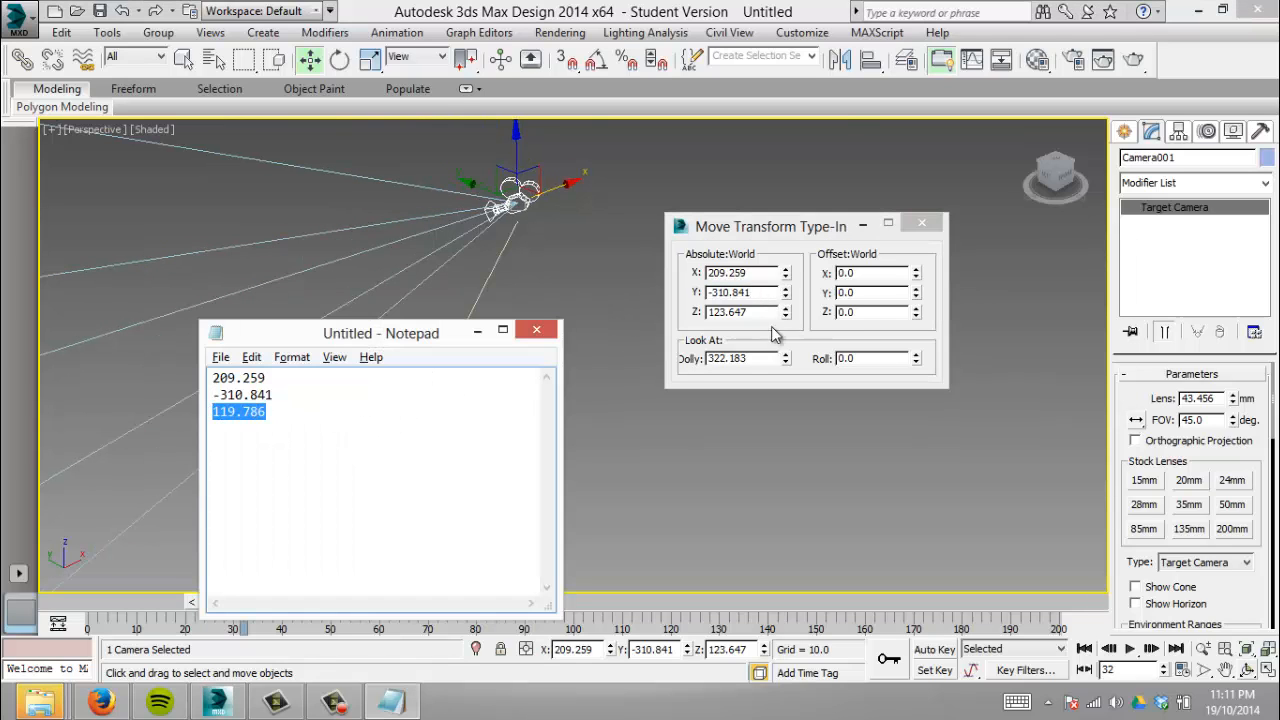
key(ctrl+c)
key(alt+Tab)
drag(775, 312, 651, 313)
key(ctrl+v)
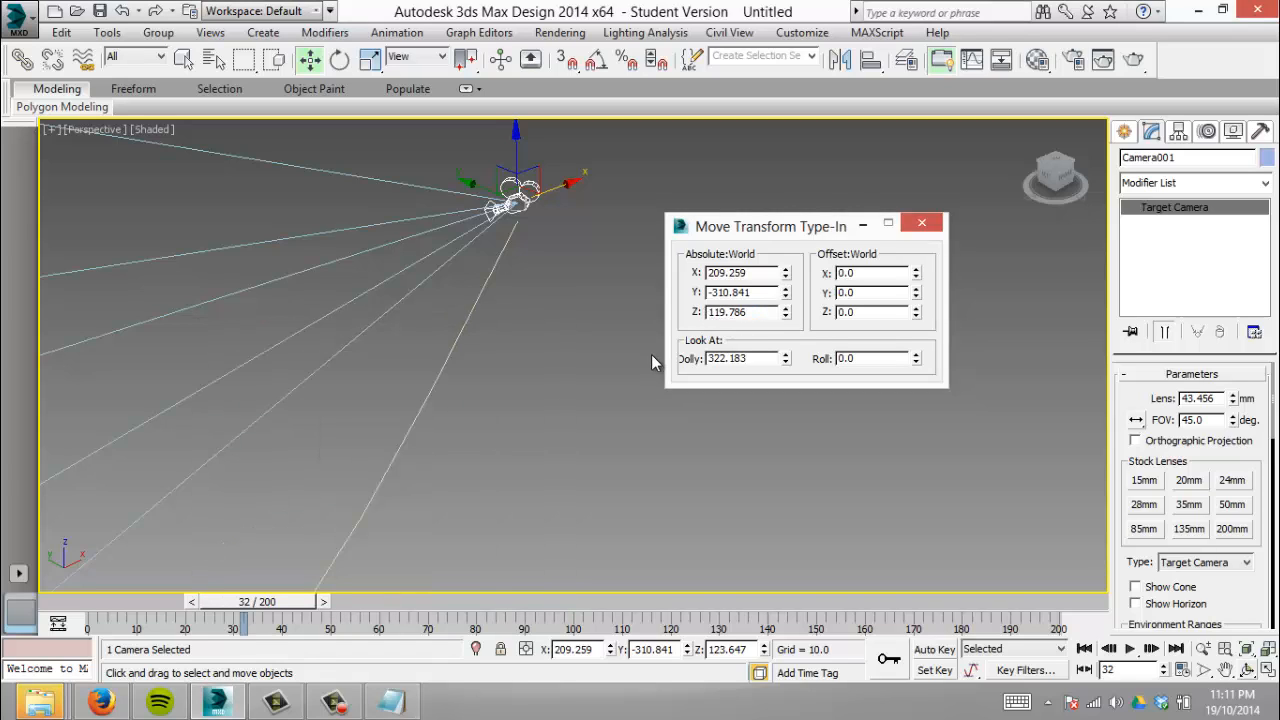
key(Return)
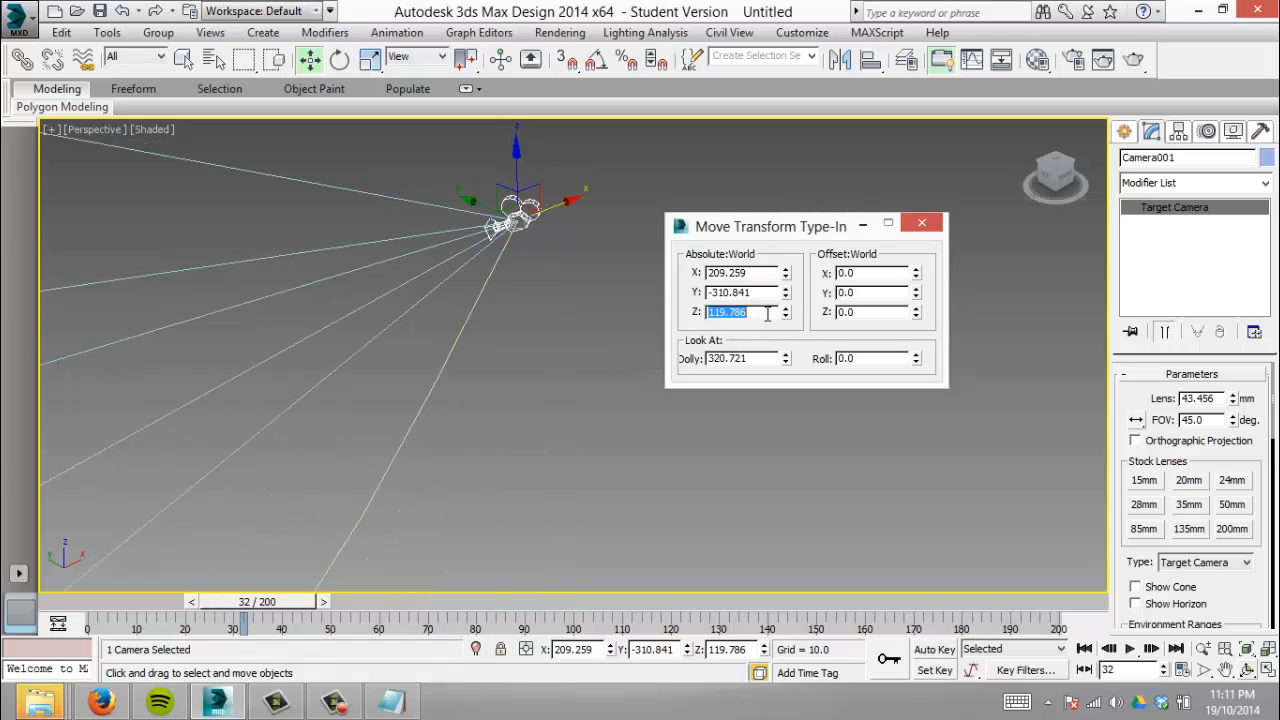
click(921, 222)
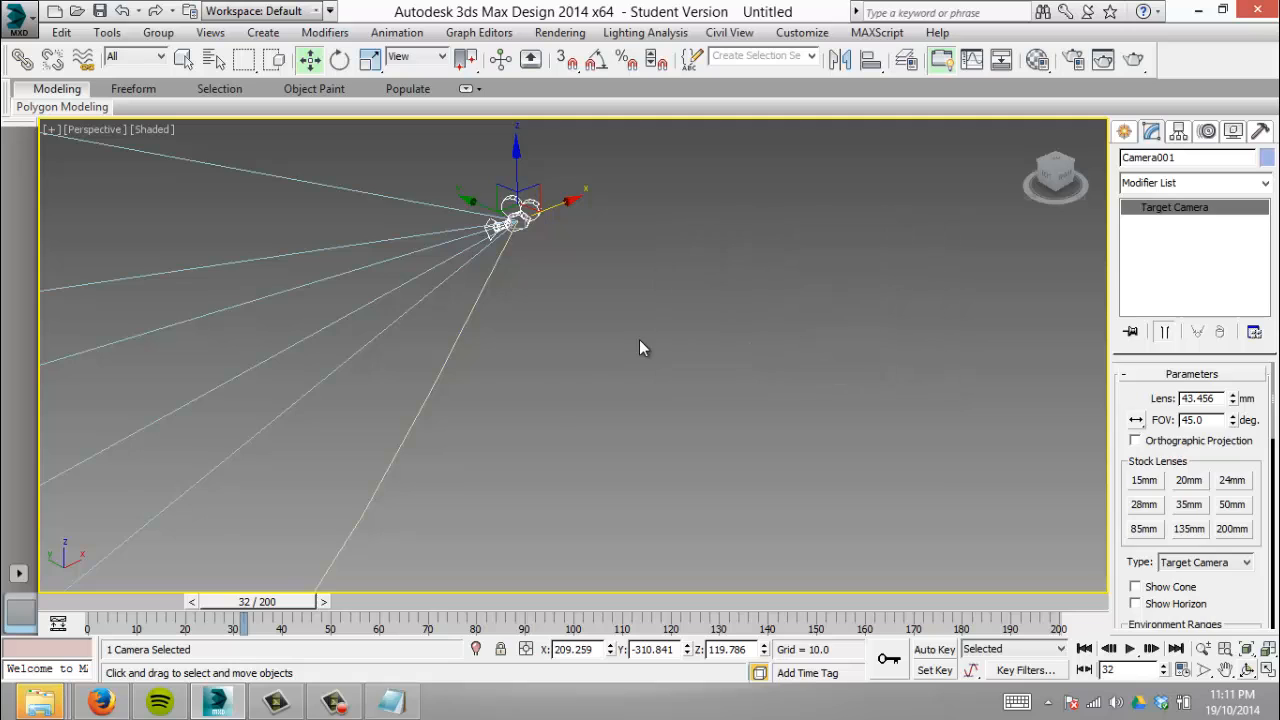
Deselect the camera and examine the spline's height profile from a low front angle with the plane and camera in view.
click(639, 339)
scroll(639, 339, down, 5)
scroll(632, 343, up, 3)
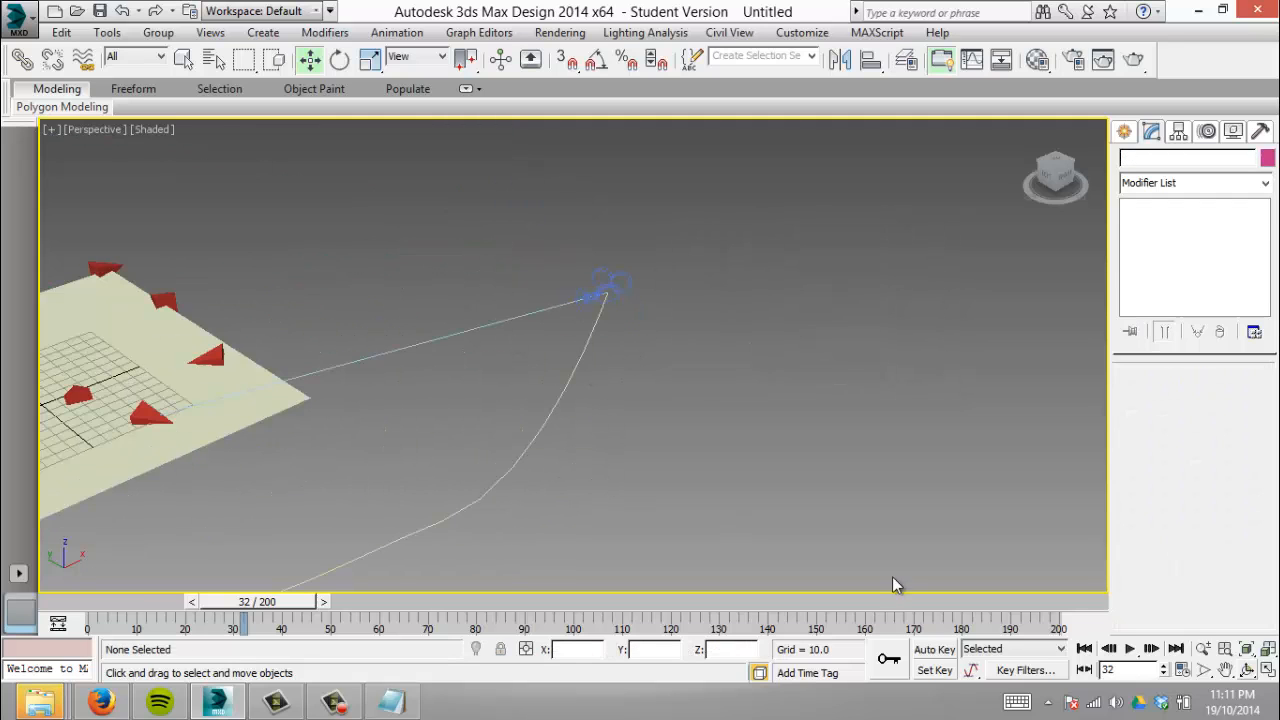
click(1247, 669)
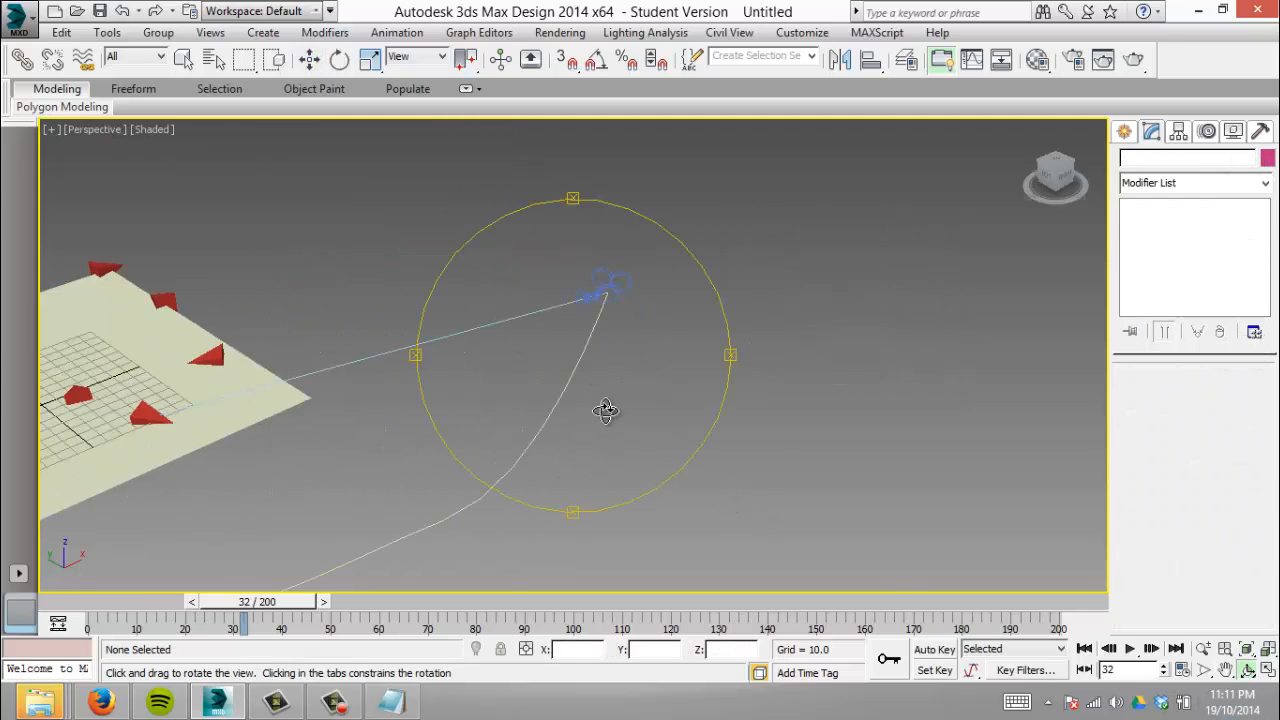
drag(605, 410, 520, 378)
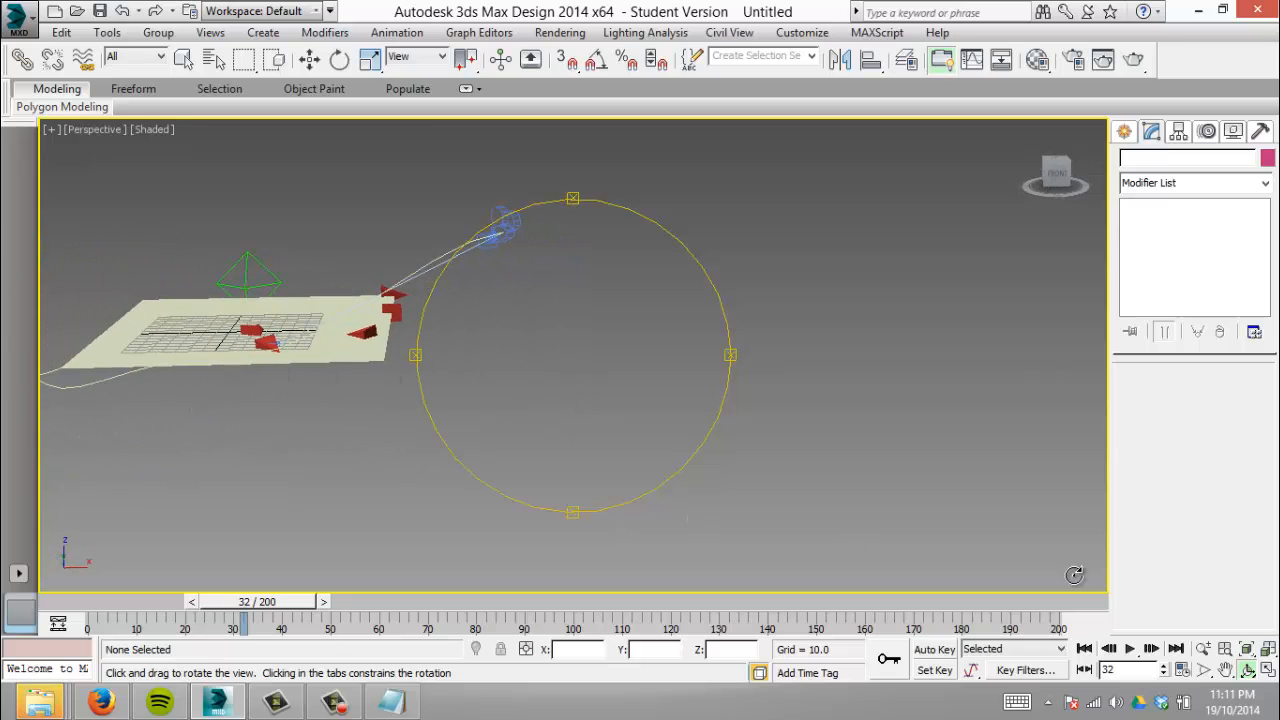
click(1225, 669)
drag(474, 417, 754, 571)
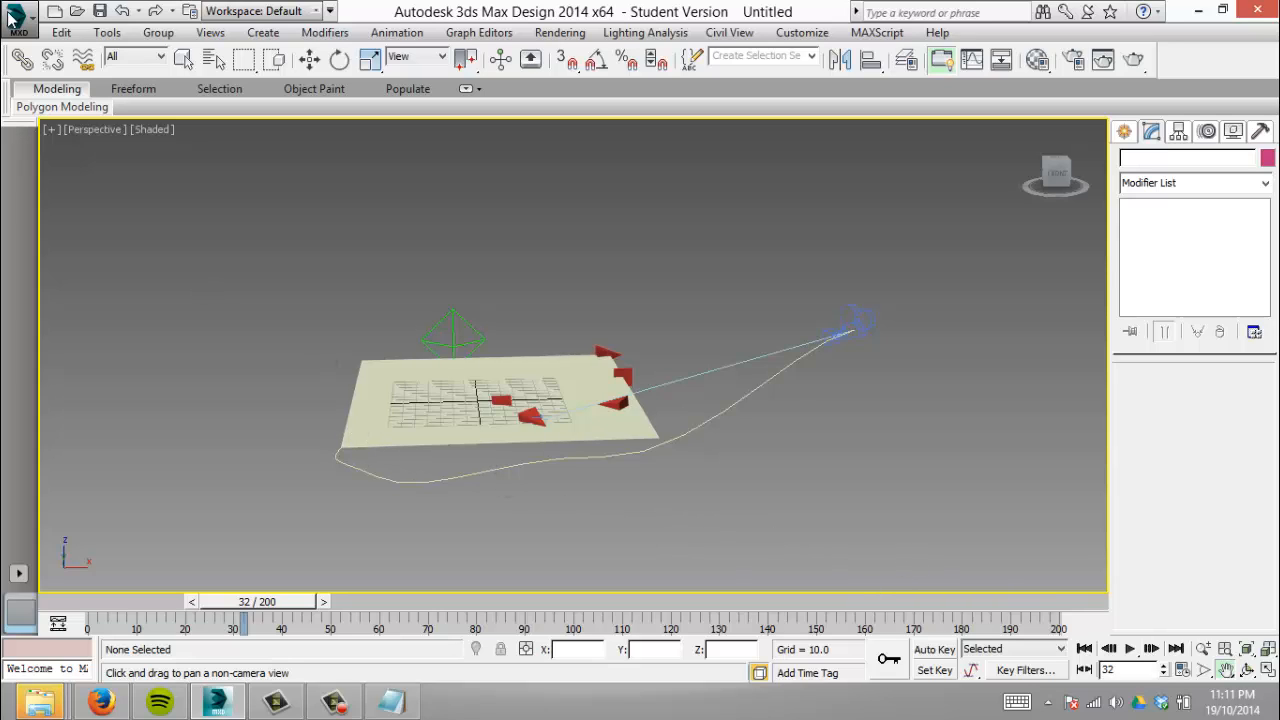
click(183, 59)
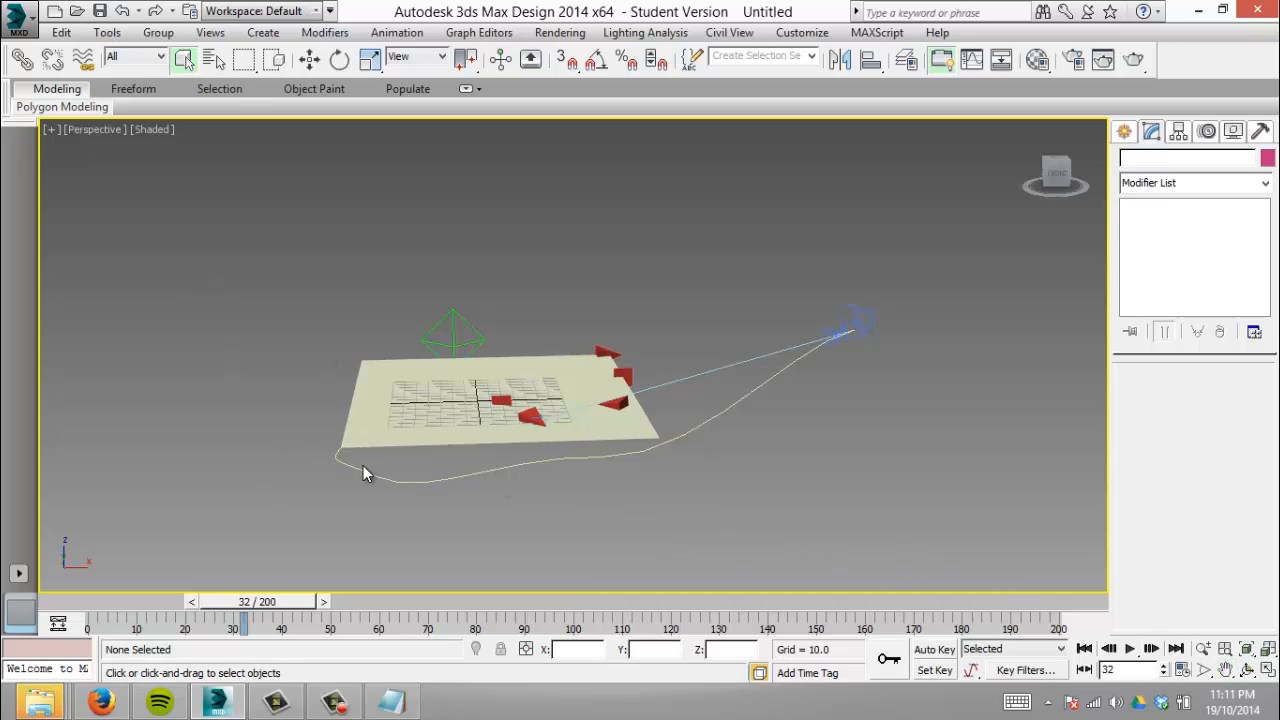
Raise the arc spline's start vertex at the plane's near corner to a Z height of about 13.6 and leave vertex editing.
click(362, 467)
click(1169, 399)
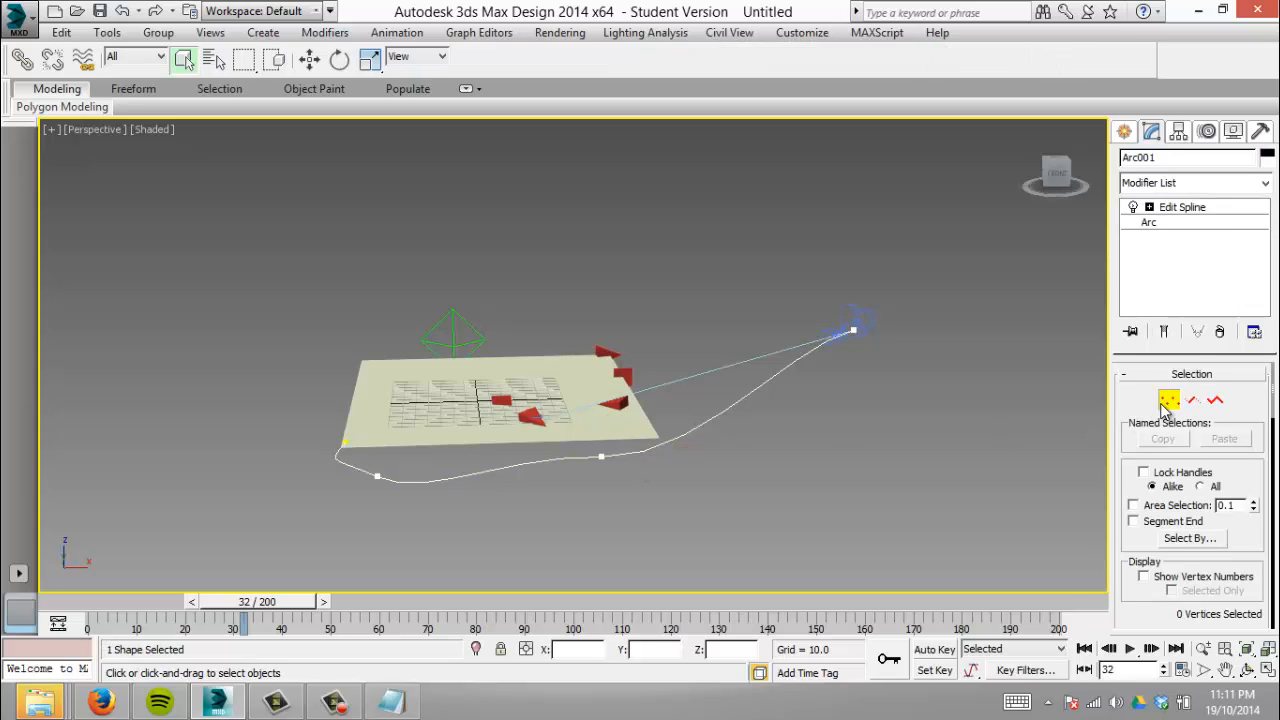
click(344, 441)
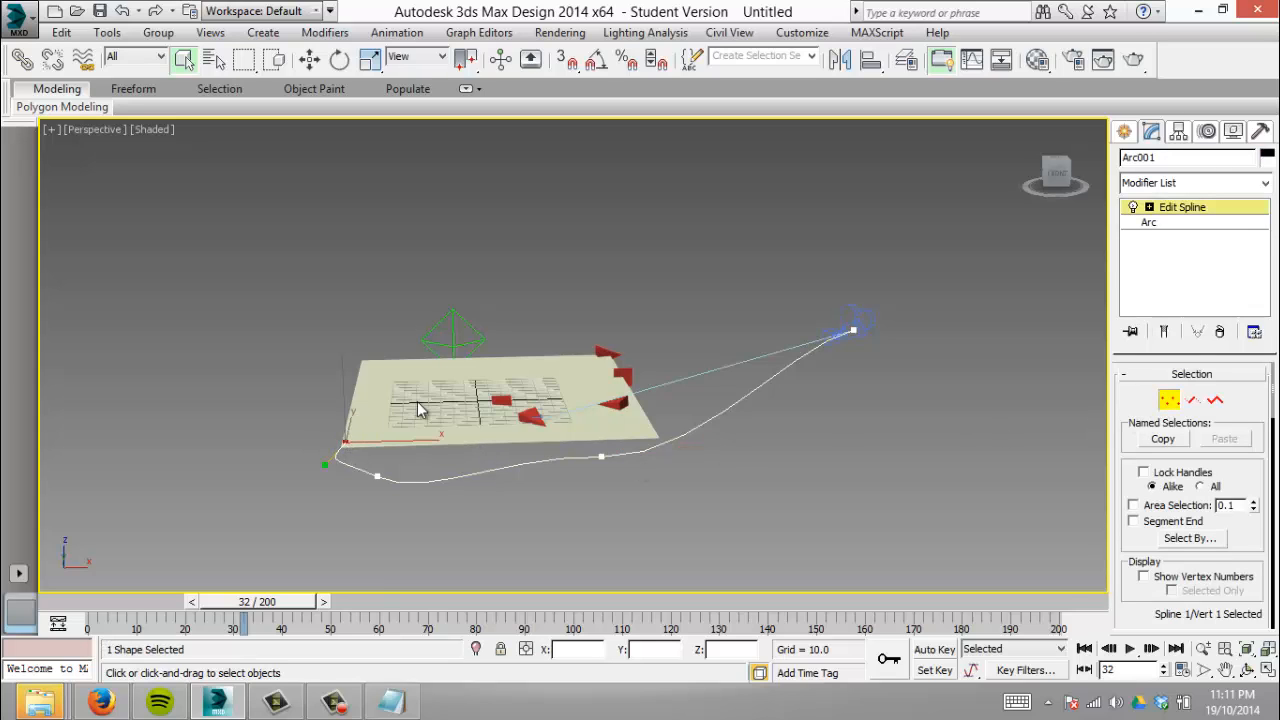
click(310, 59)
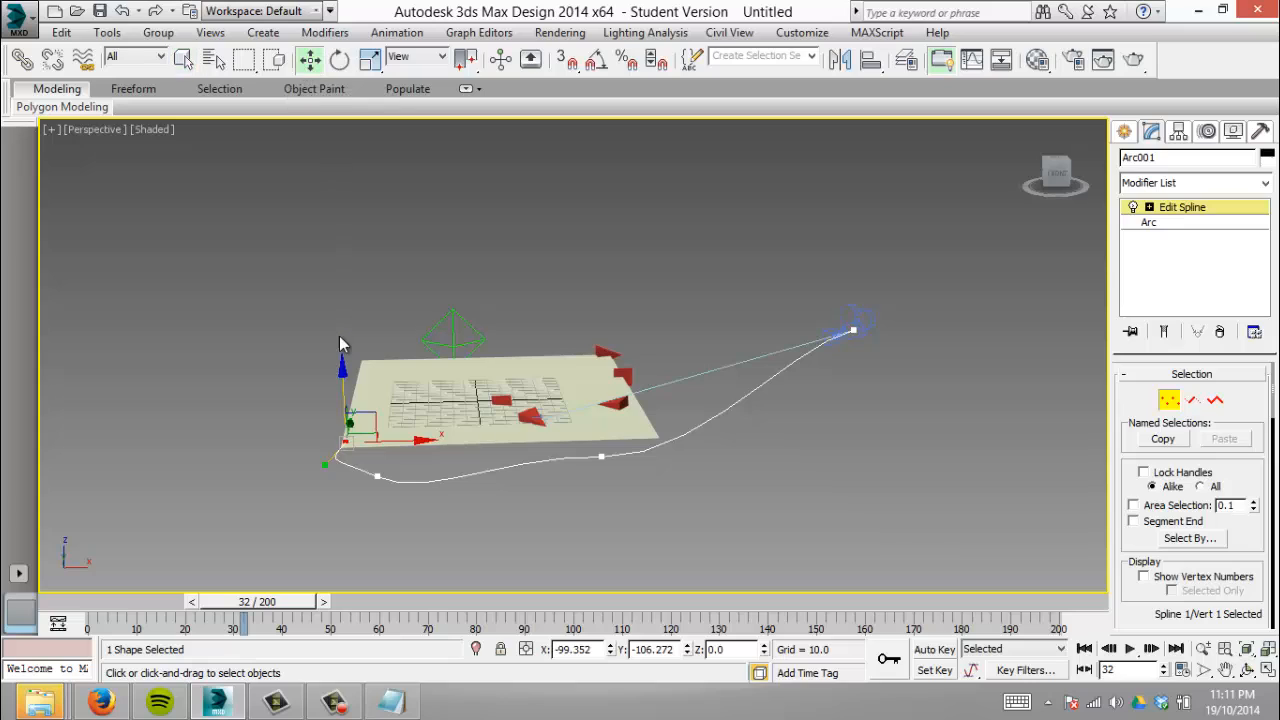
drag(340, 354, 340, 345)
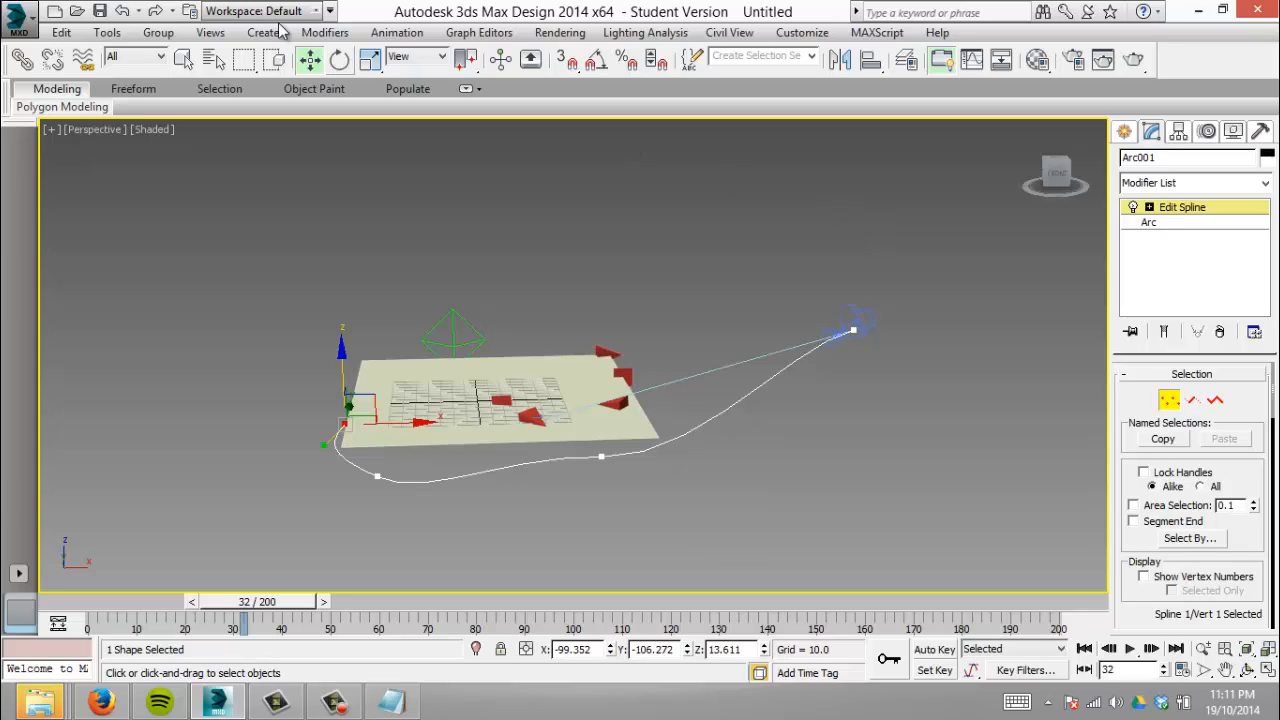
click(183, 59)
click(865, 369)
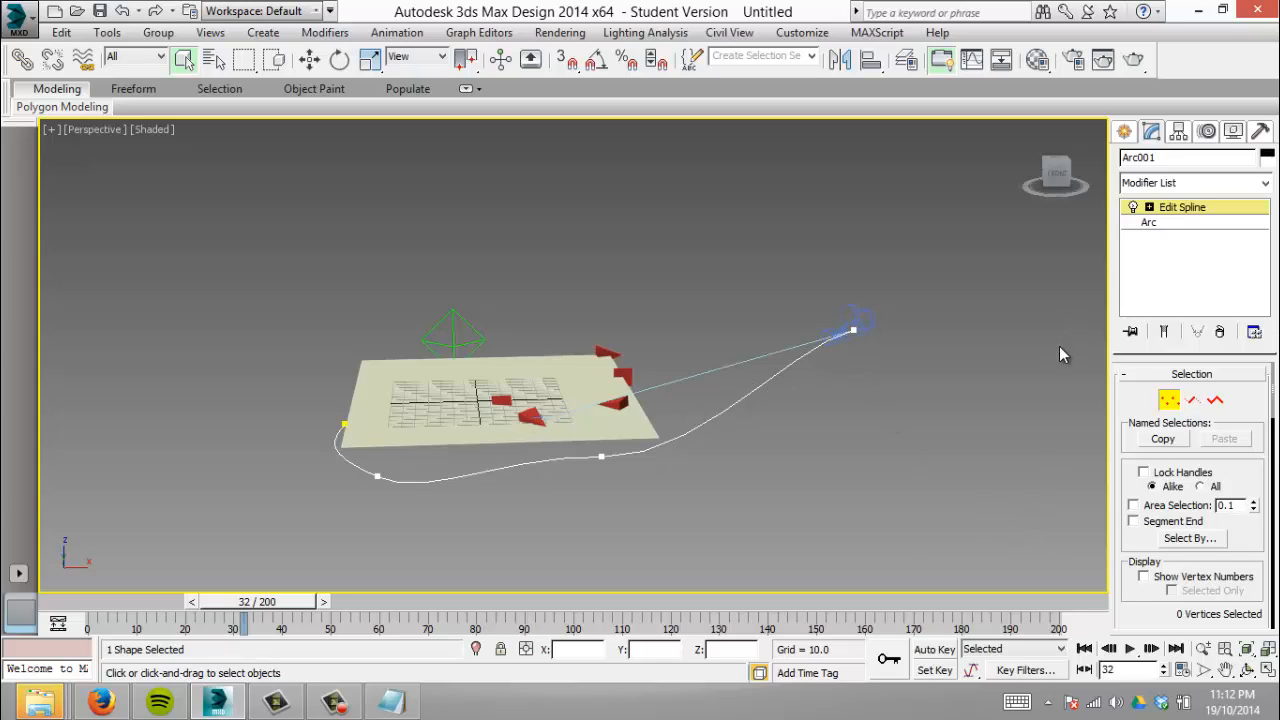
click(1168, 402)
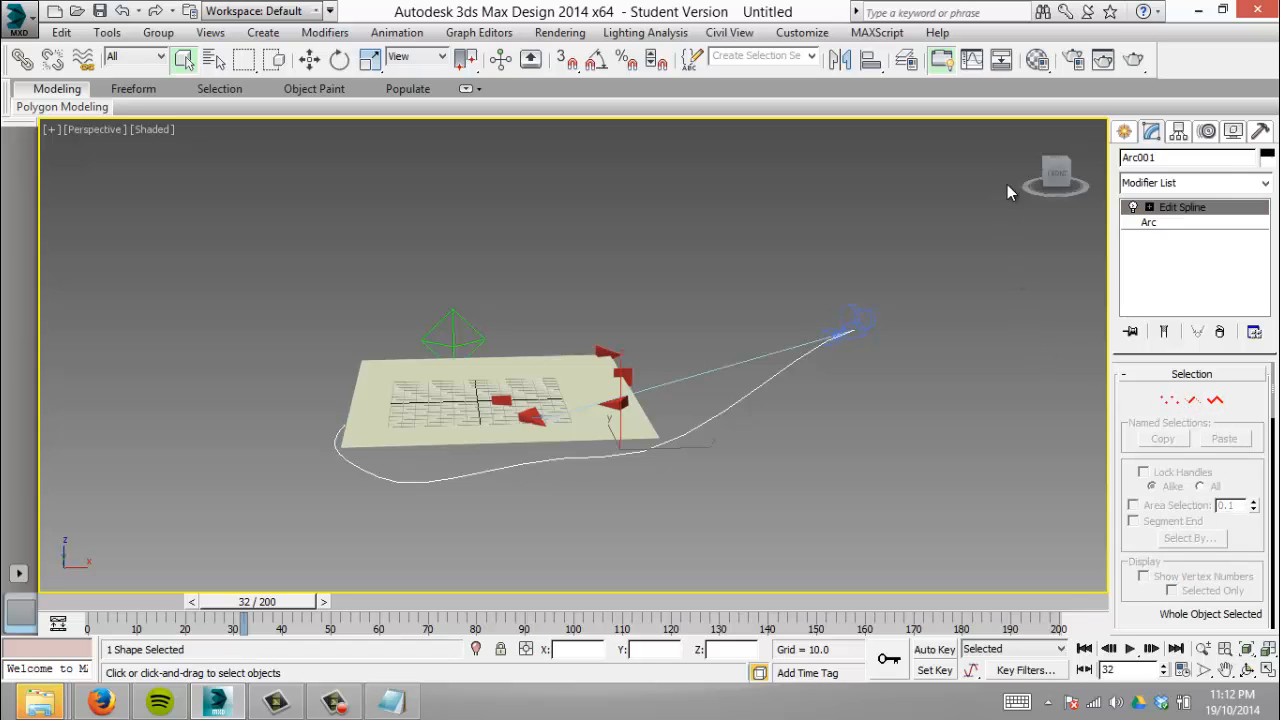
Select the camera and center its pivot to the object, affecting the pivot only.
click(858, 323)
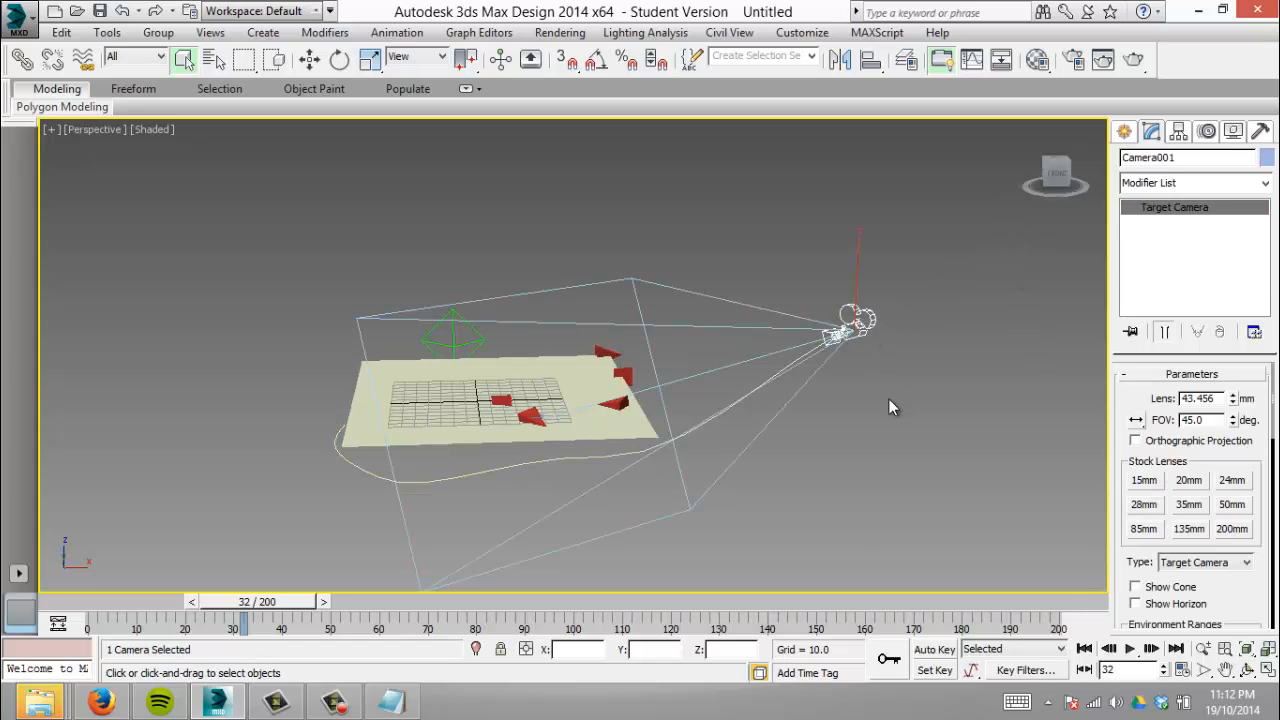
click(643, 453)
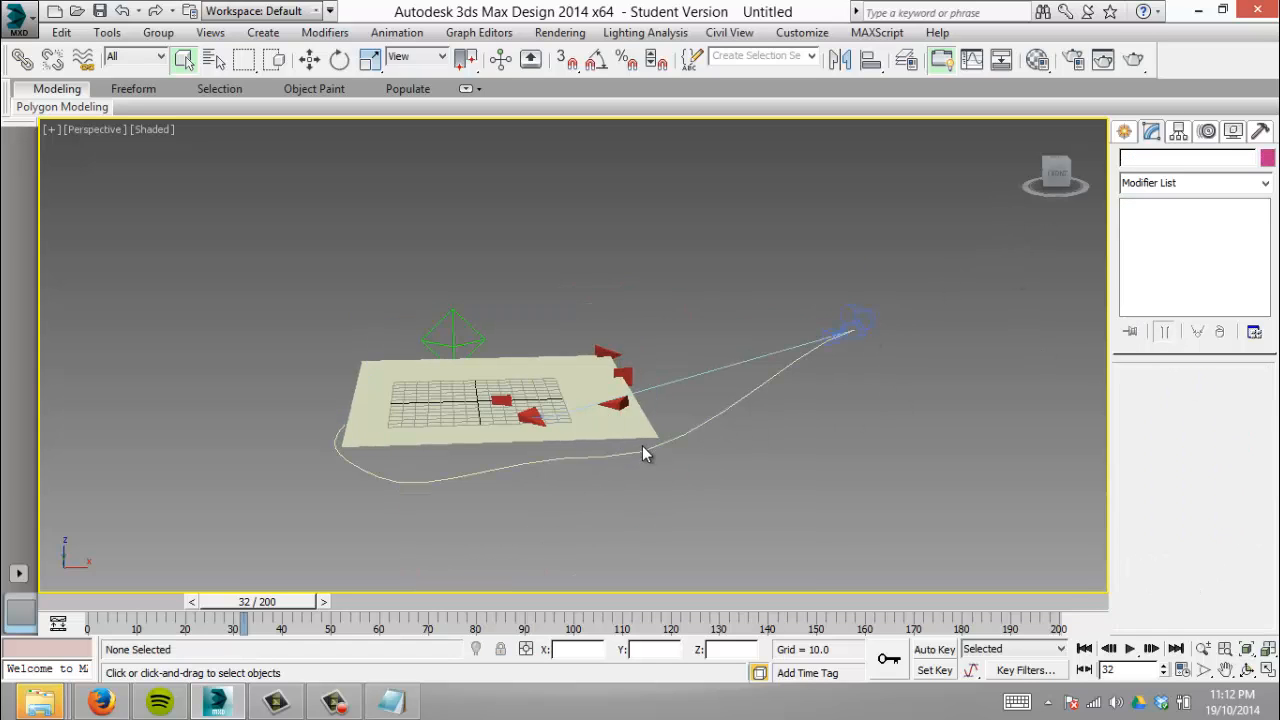
click(851, 325)
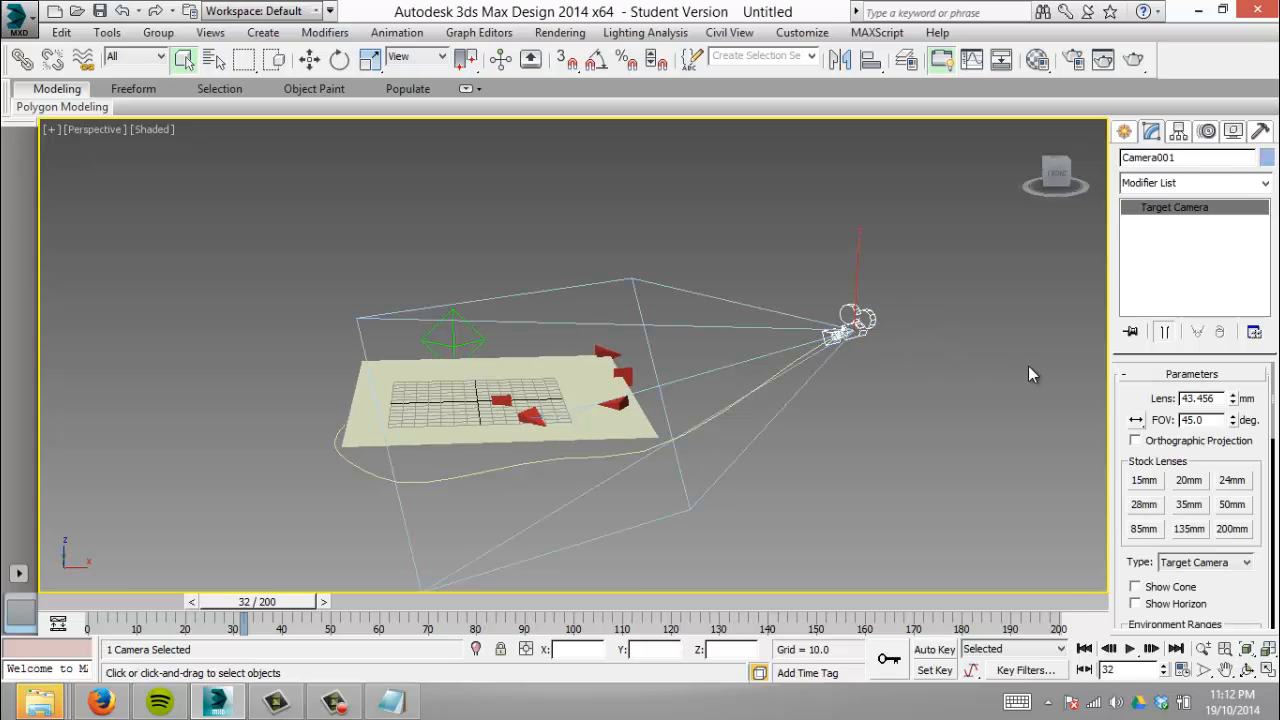
click(1181, 138)
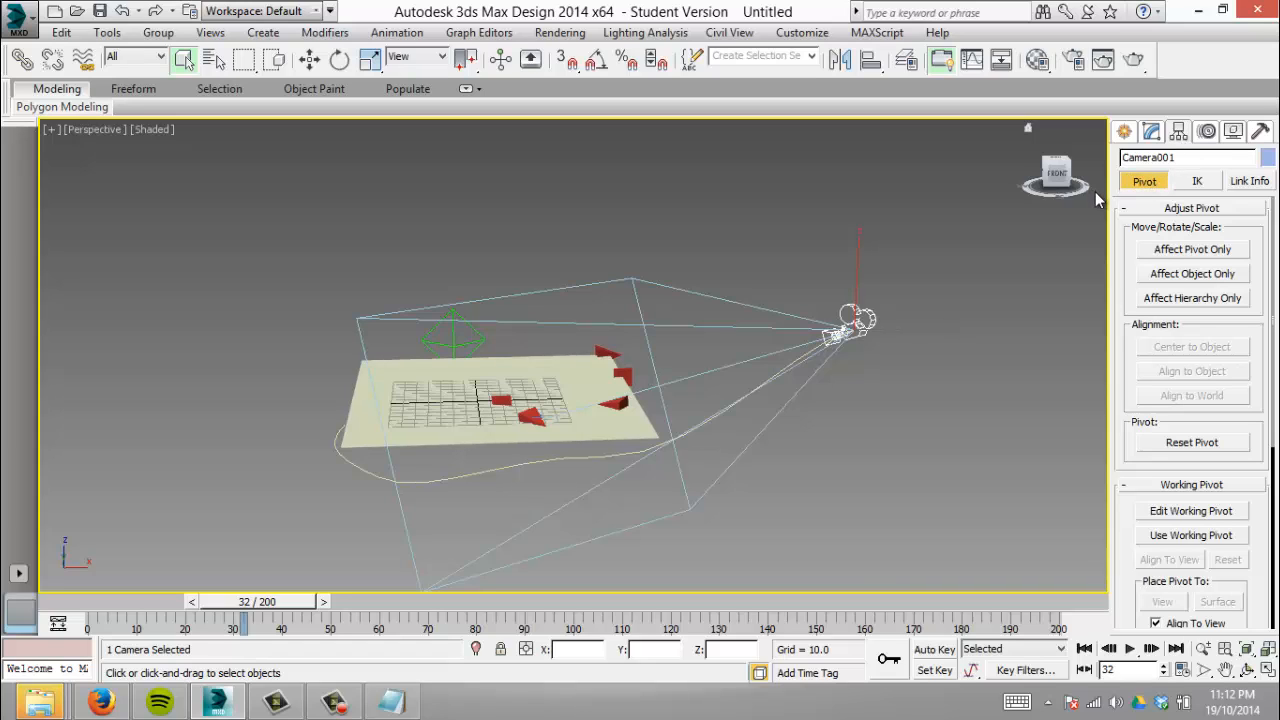
click(1168, 251)
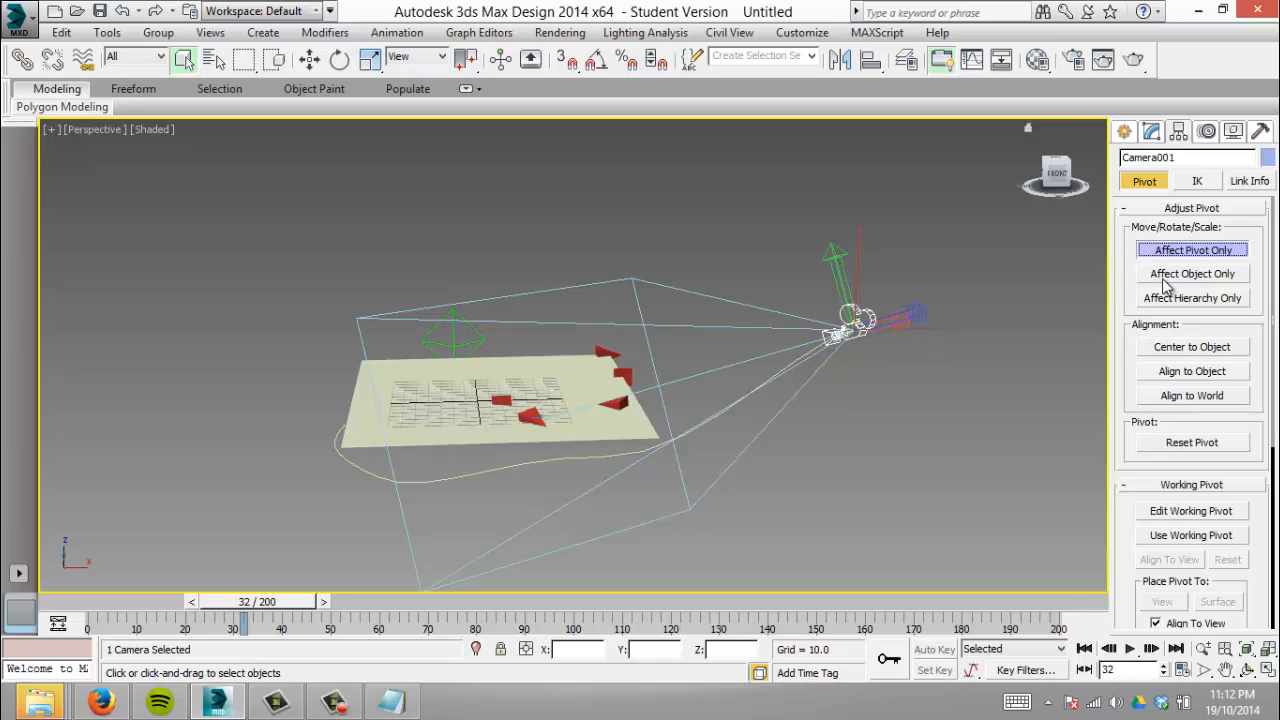
click(1183, 349)
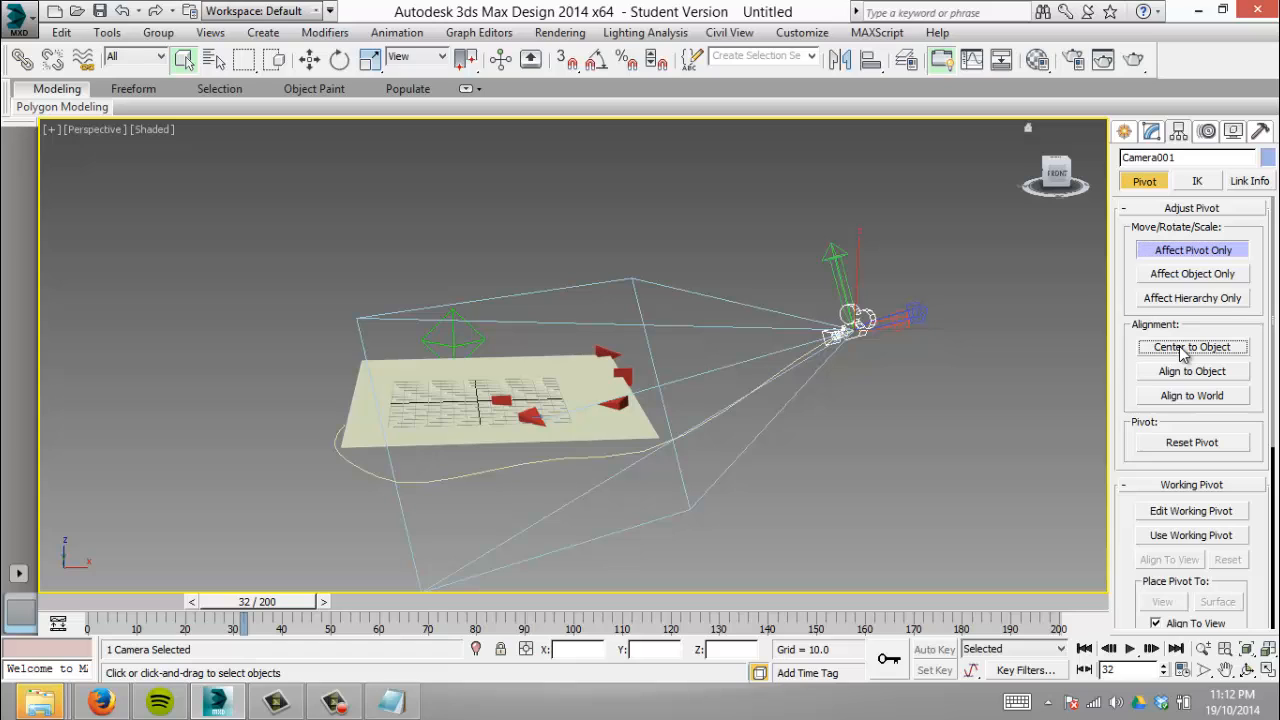
Assign a Path Constraint as the camera's position controller.
click(1207, 132)
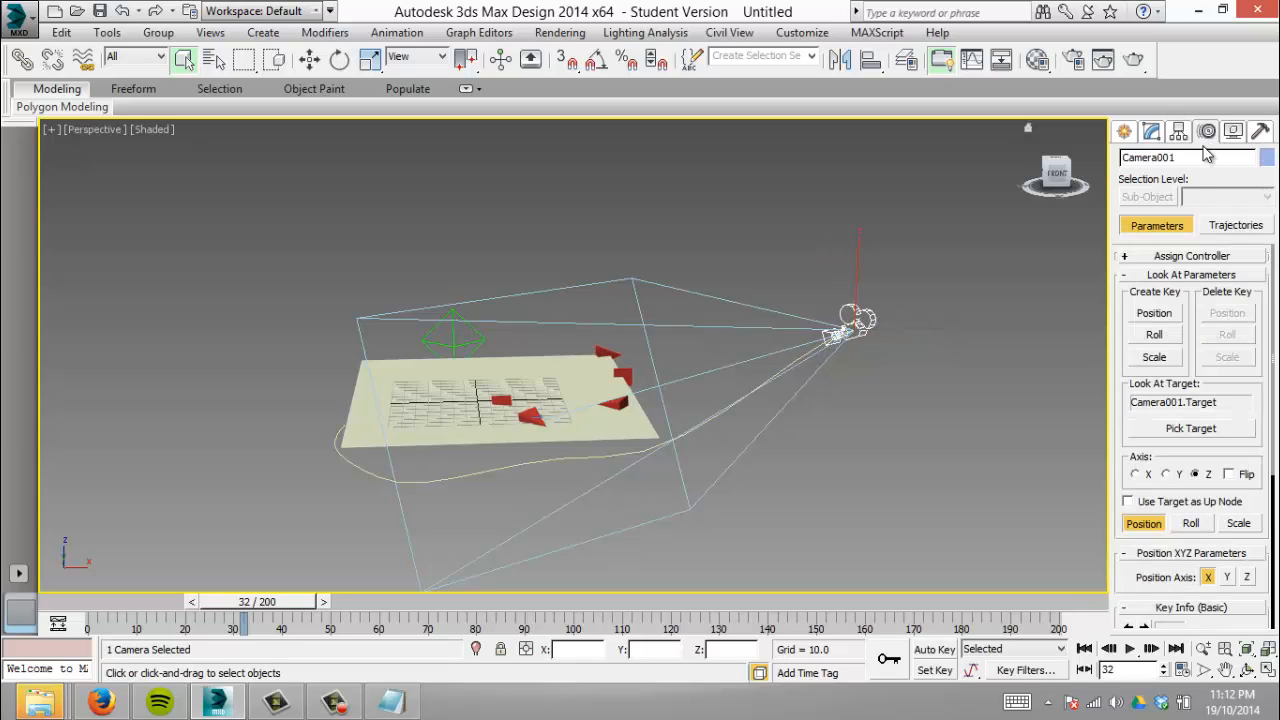
click(1131, 258)
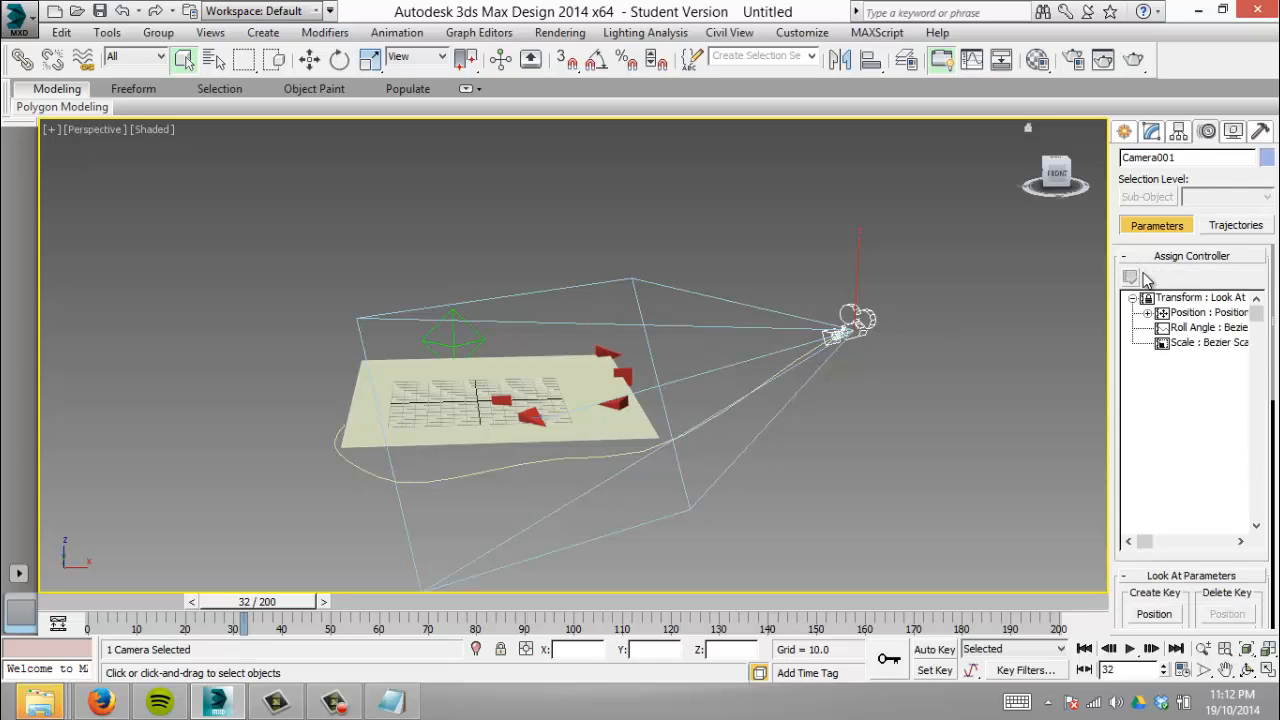
click(1178, 316)
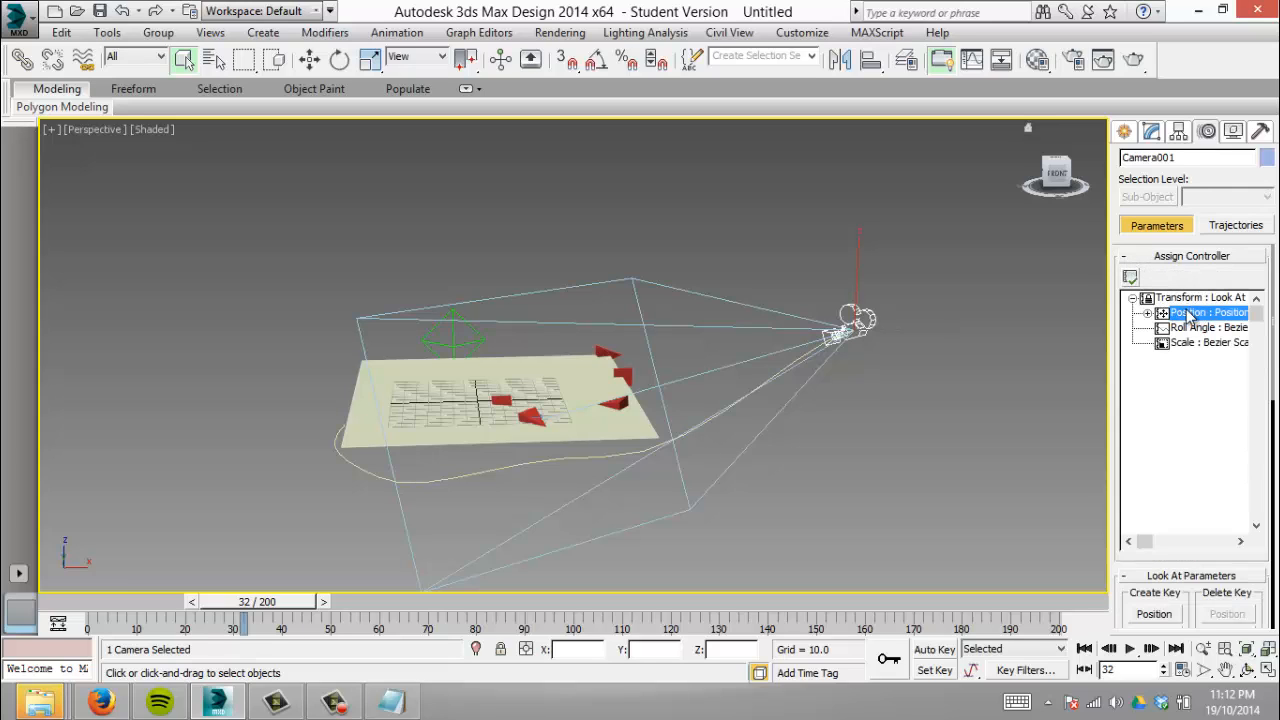
click(1130, 278)
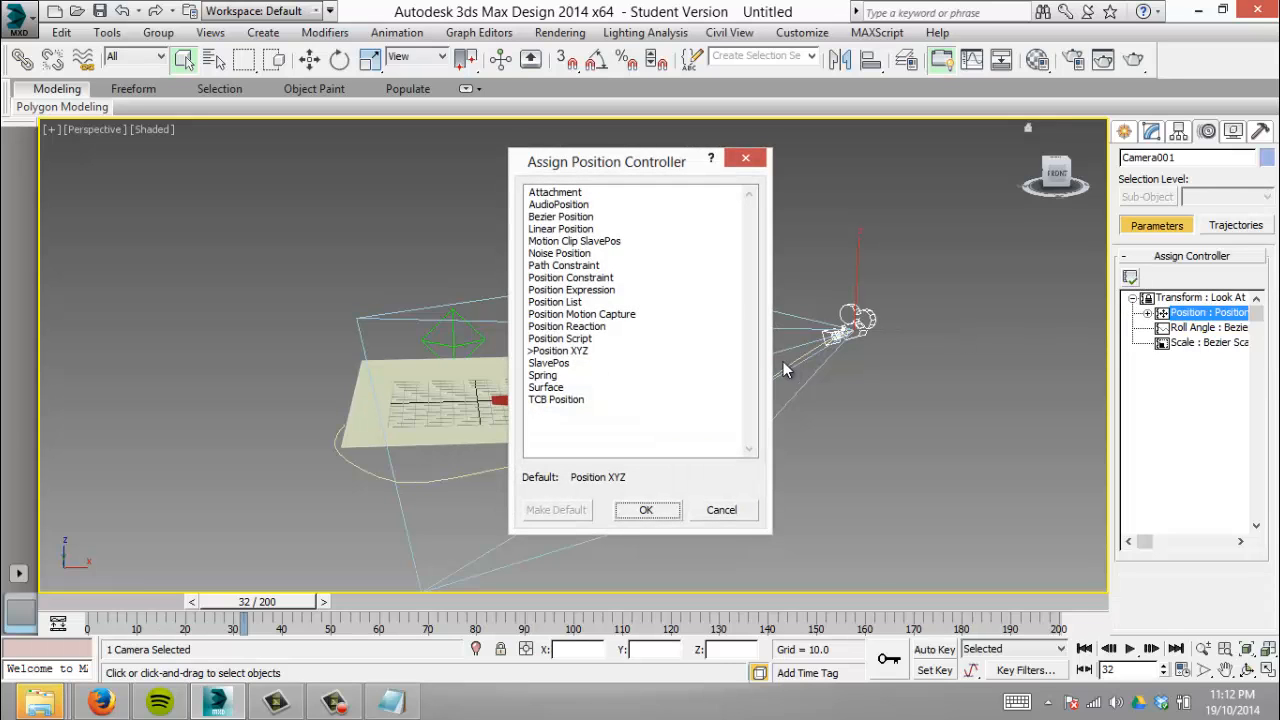
click(598, 265)
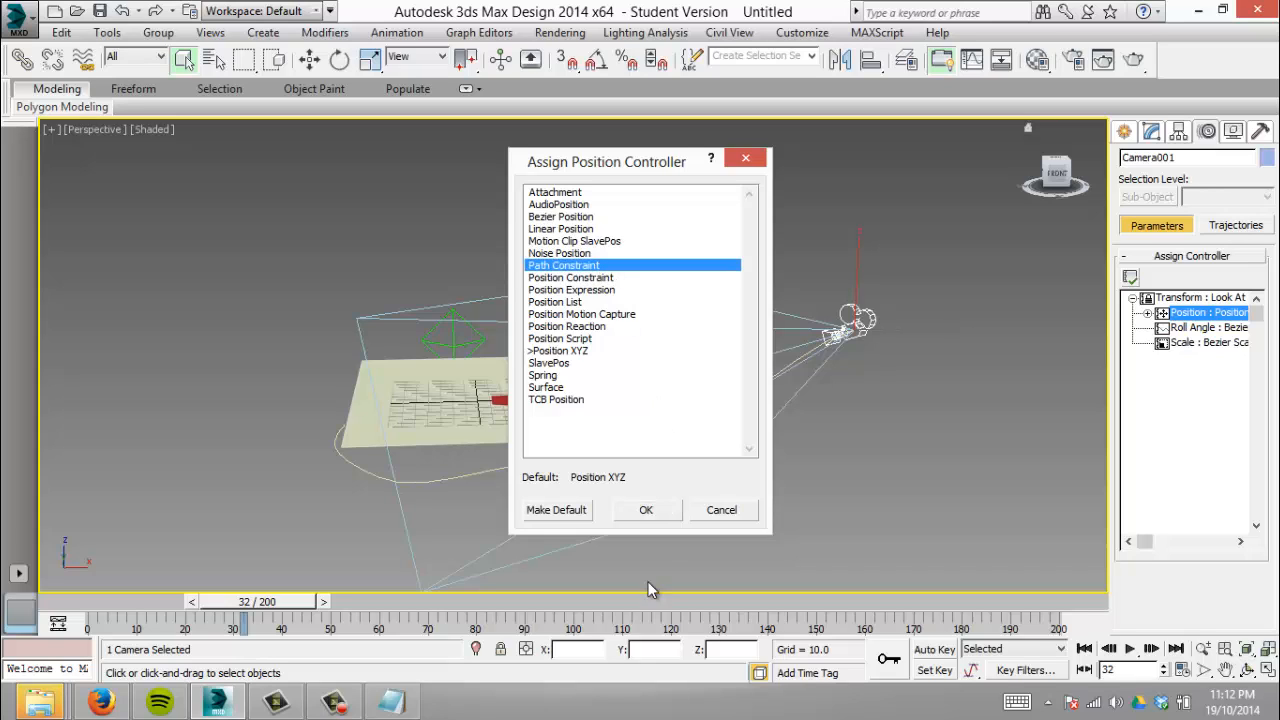
click(646, 510)
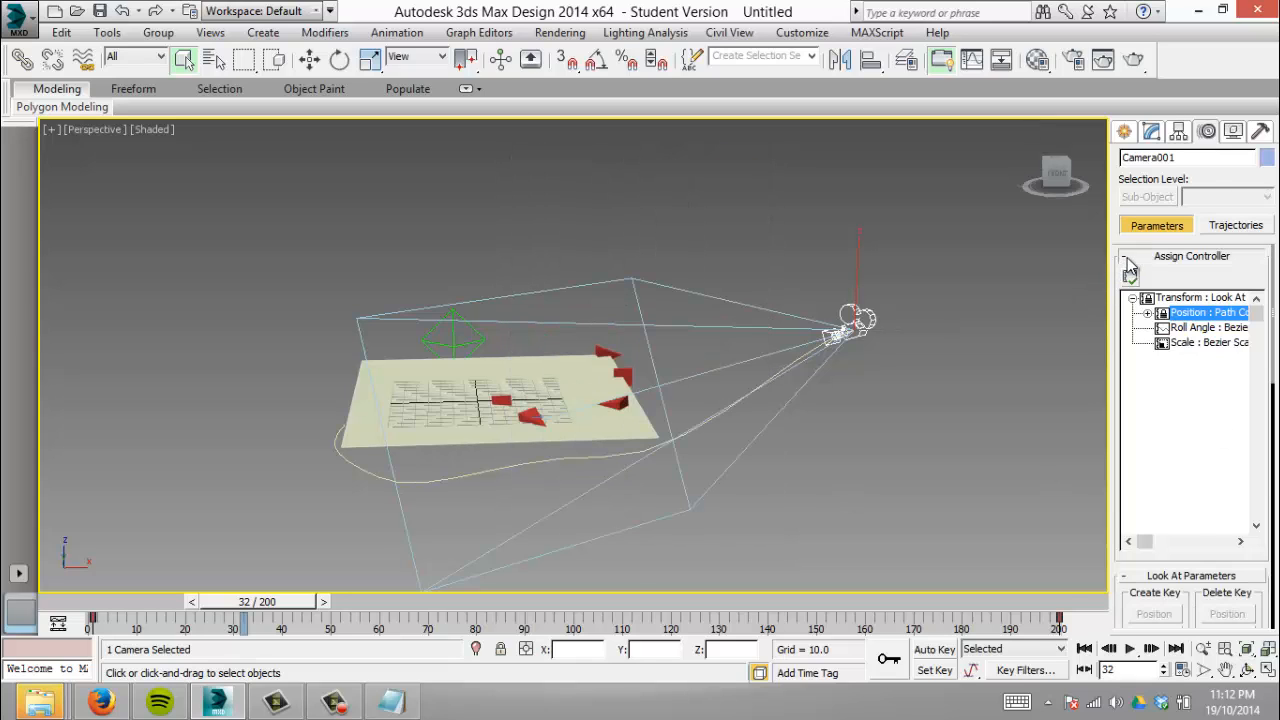
Add the arc spline as the path for the camera's Path Constraint.
click(1126, 257)
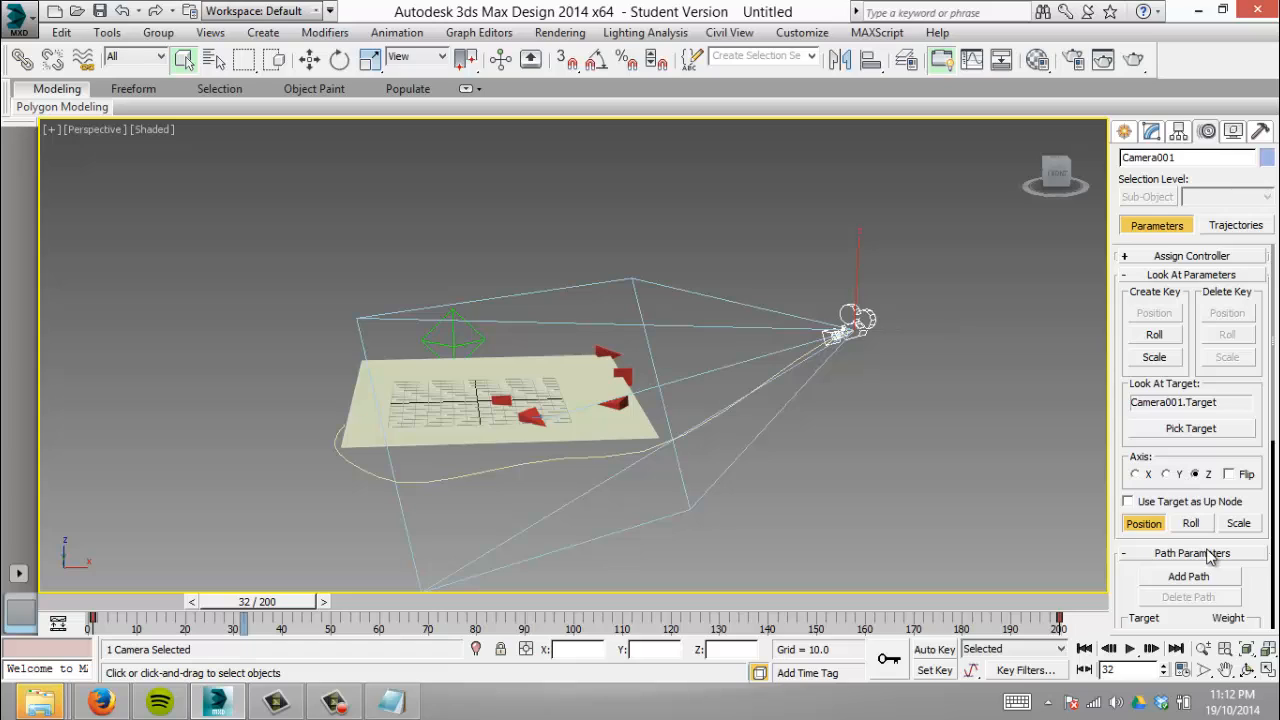
click(1172, 581)
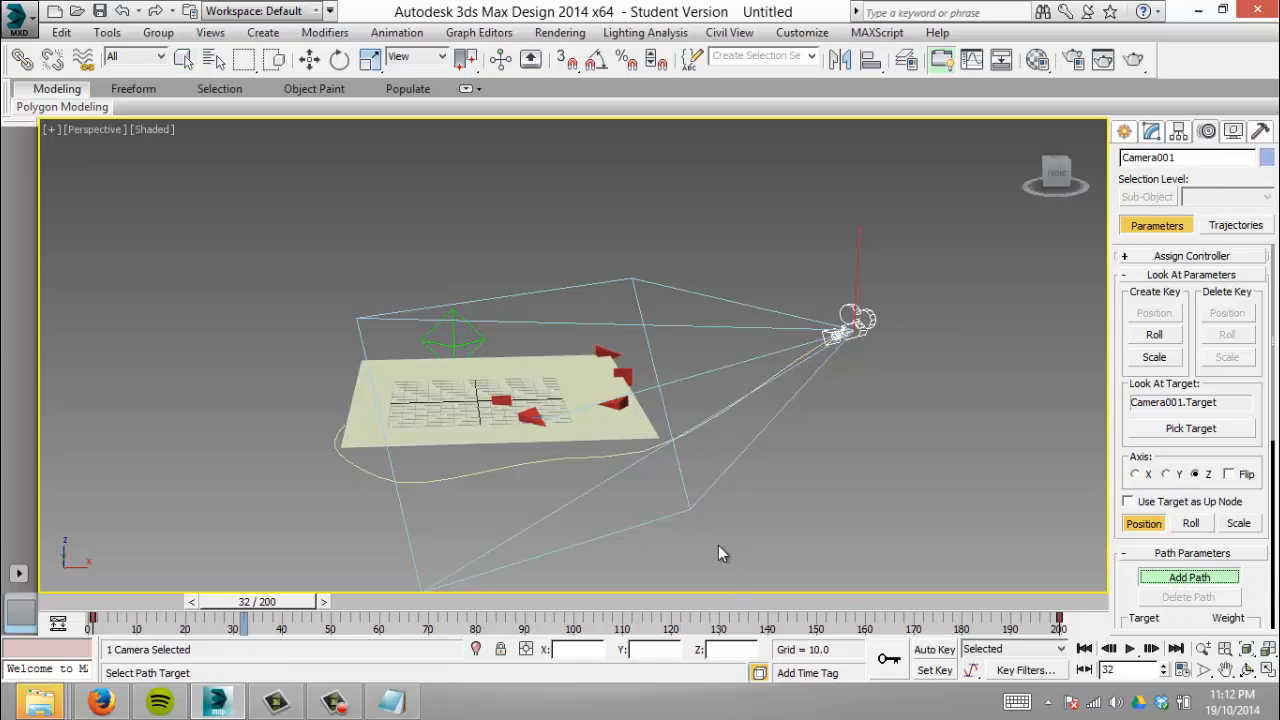
click(619, 453)
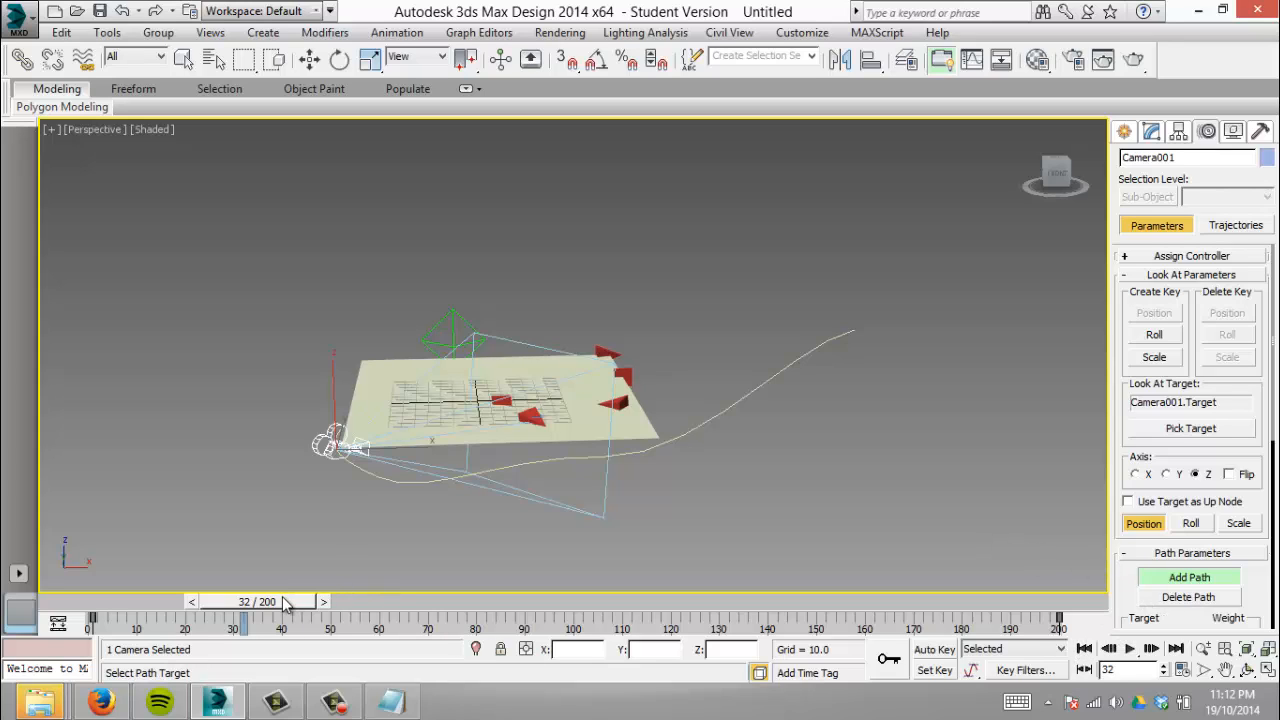
Return the animation to frame 0 and move the camera's starting path key to frame 50.
drag(298, 605, 156, 510)
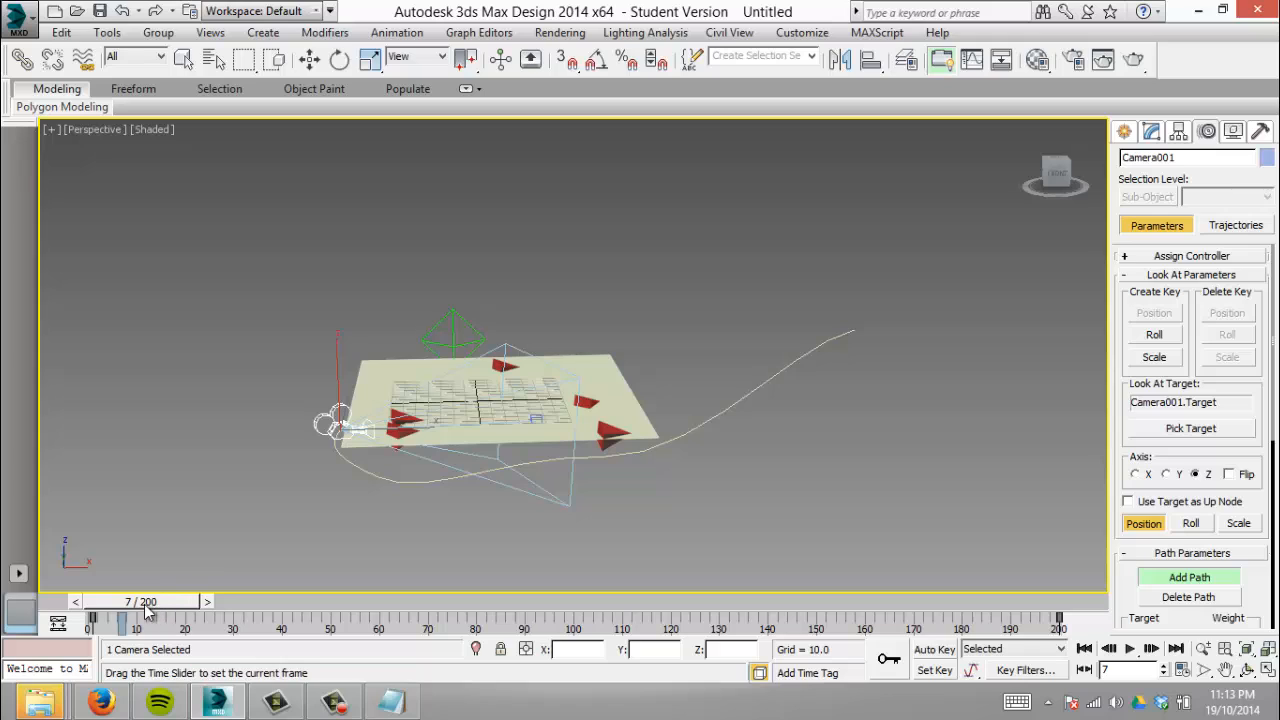
drag(129, 604, 112, 606)
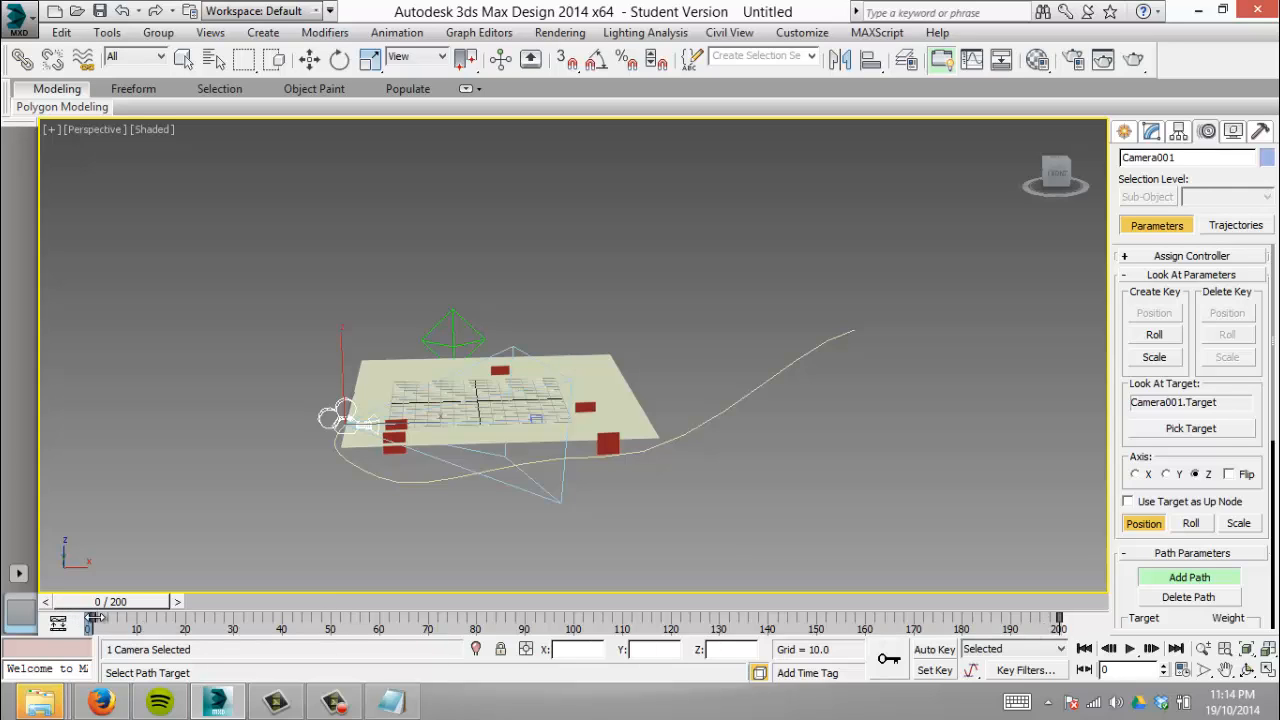
drag(90, 618, 330, 620)
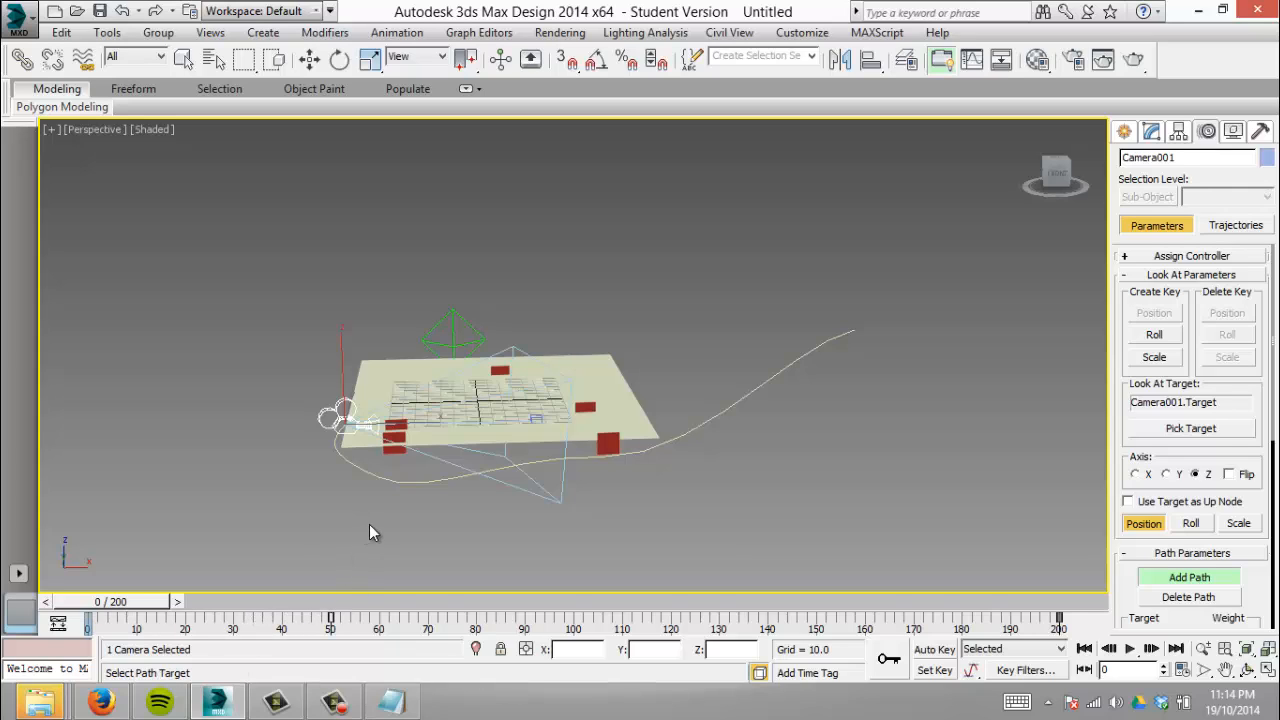
Play back the animation in the perspective view to check the camera's travel along the spline, and stop it.
drag(122, 610, 122, 570)
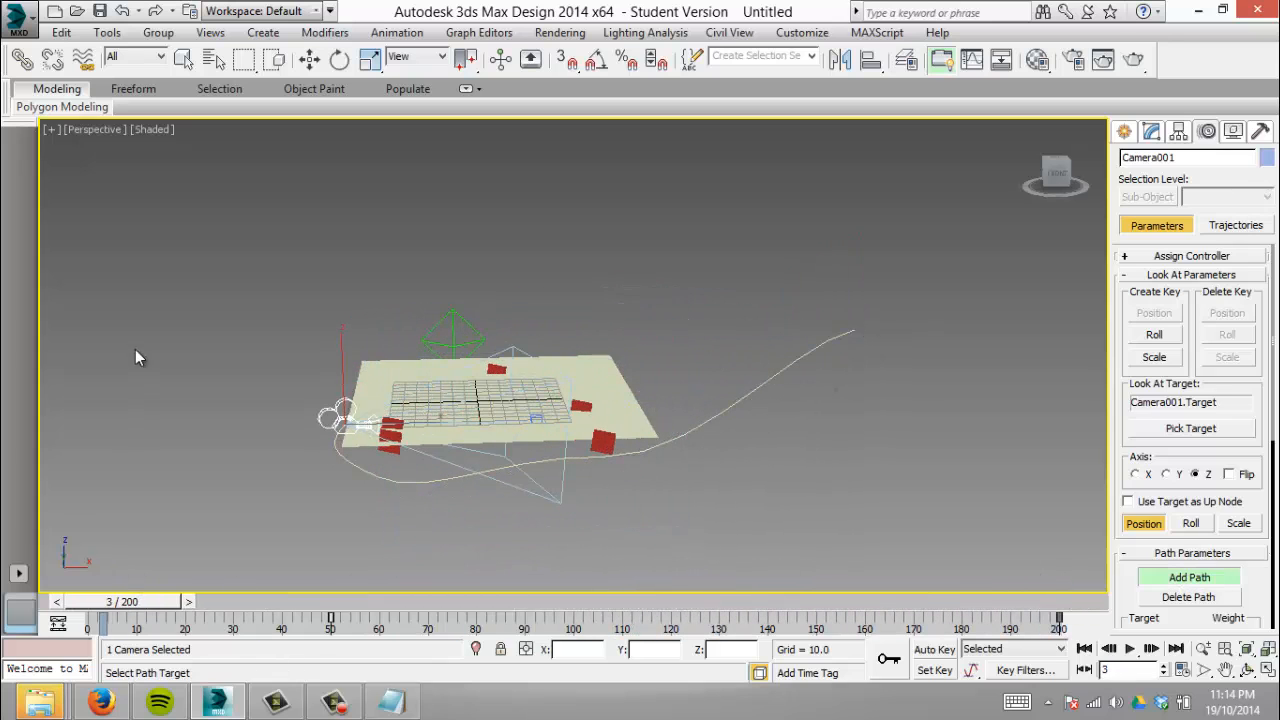
click(1128, 648)
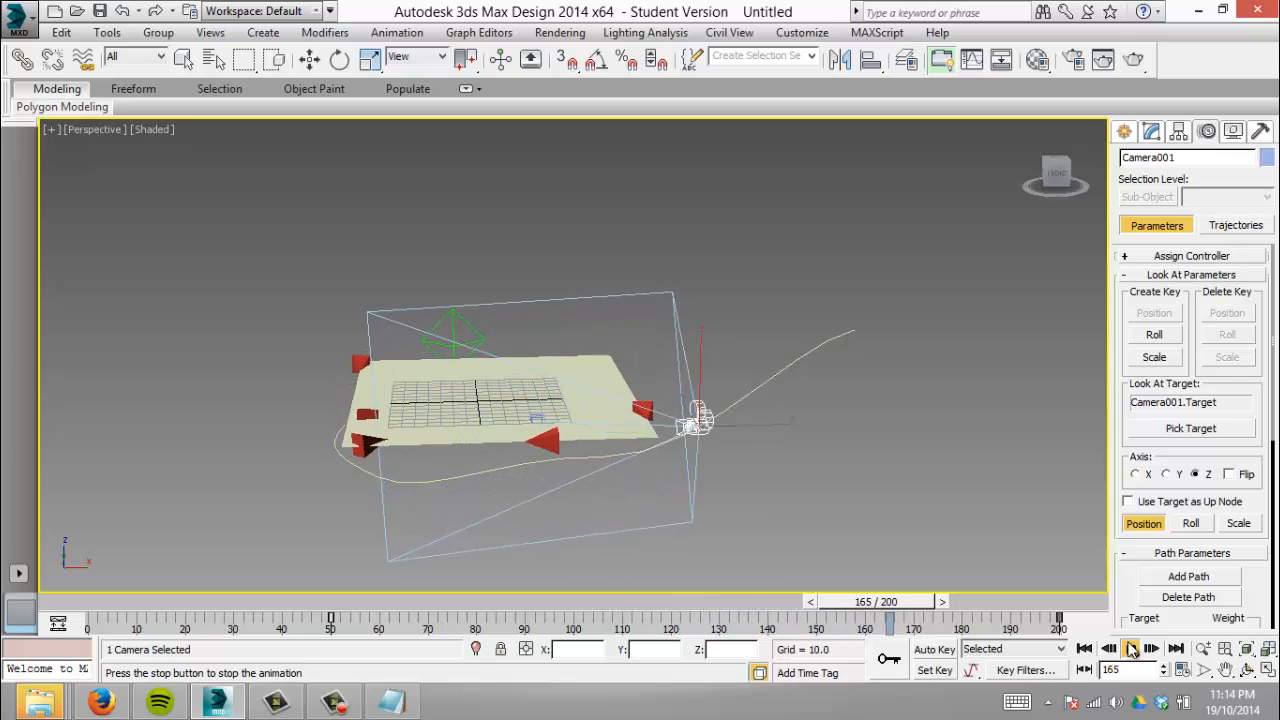
click(1130, 648)
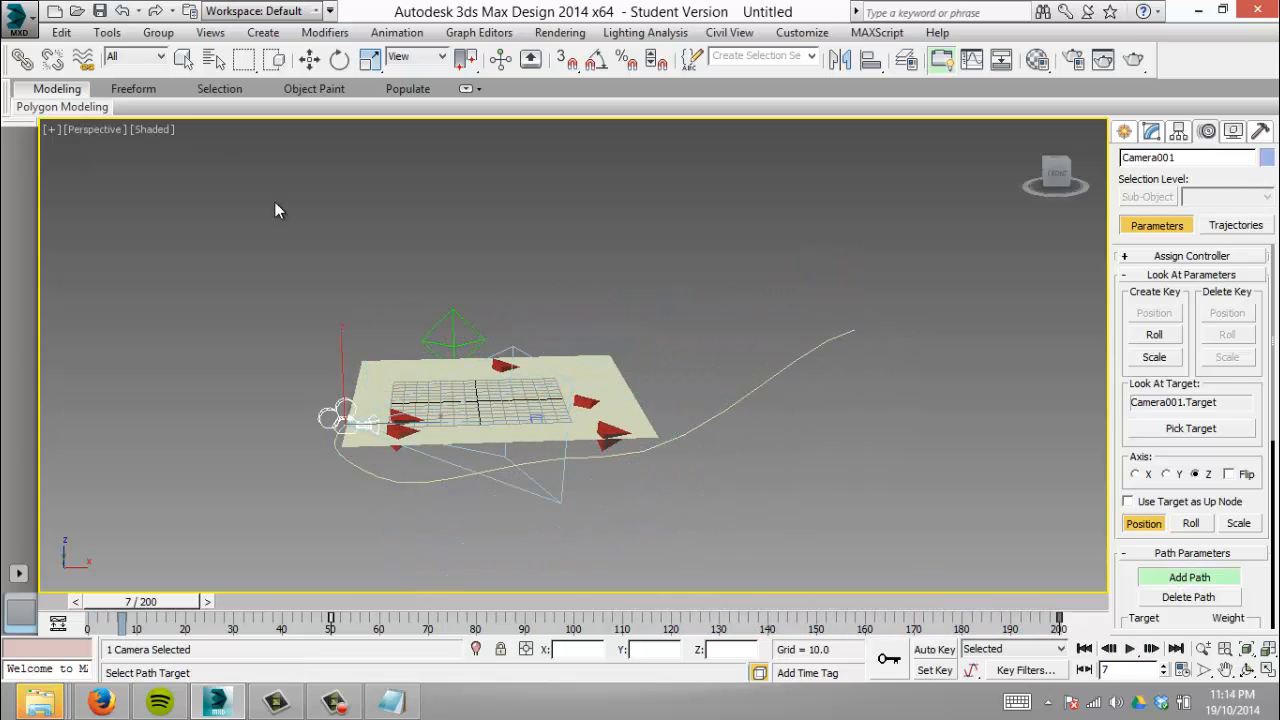
Switch the viewport beside the perspective view to Camera001 and maximize it.
key(alt+w)
right_click(106, 251)
key(c)
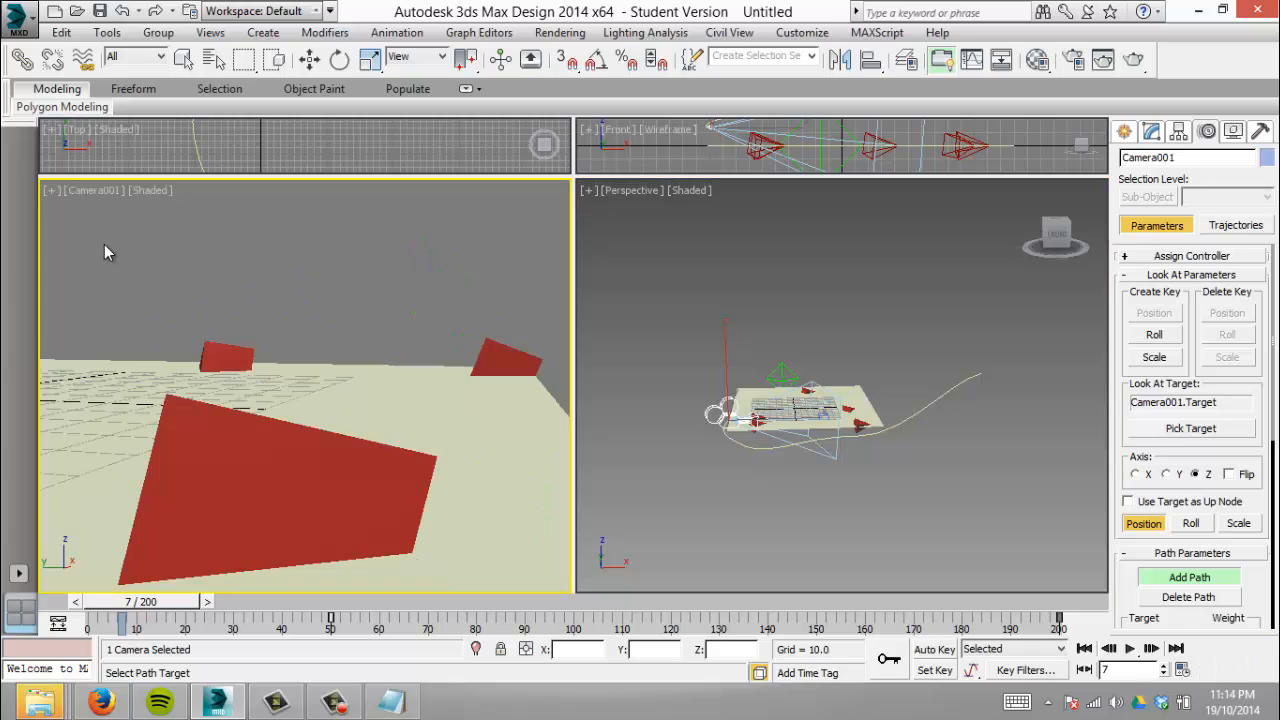
key(alt+w)
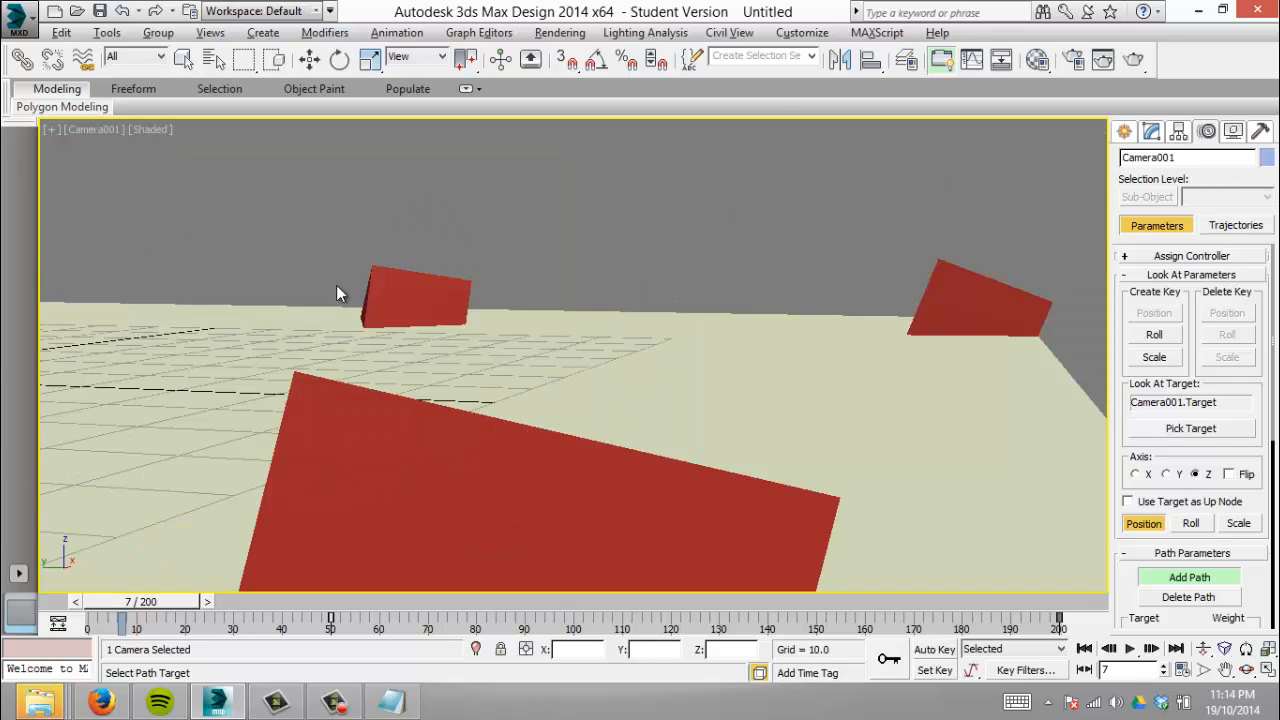
Play back the animation through Camera001 to review the delegates' motion and the camera move, and stop it.
click(1130, 648)
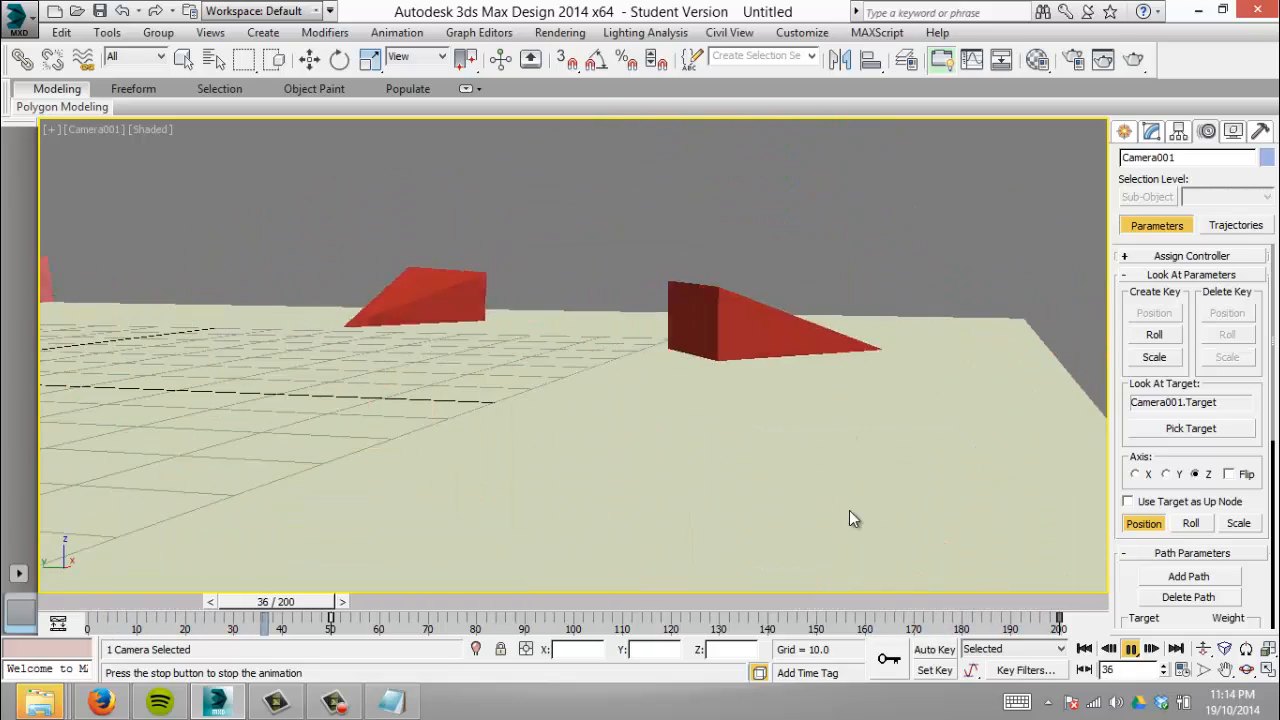
click(1136, 648)
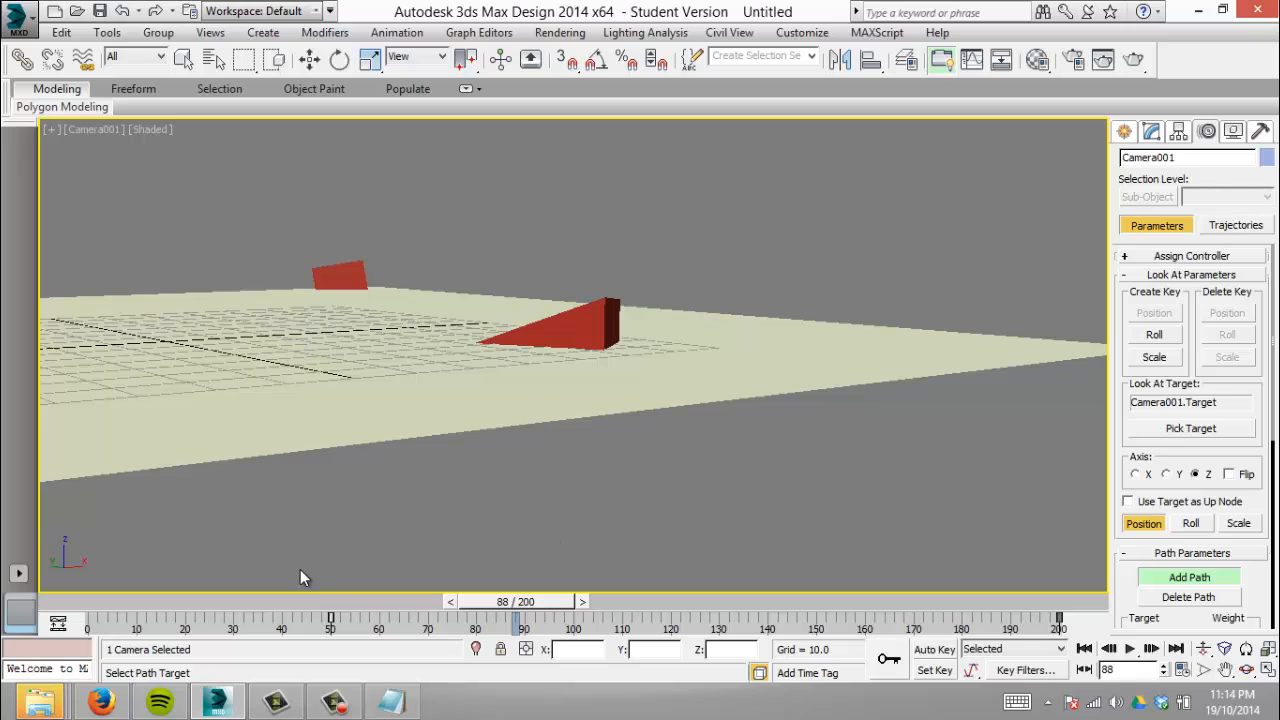
click(1130, 648)
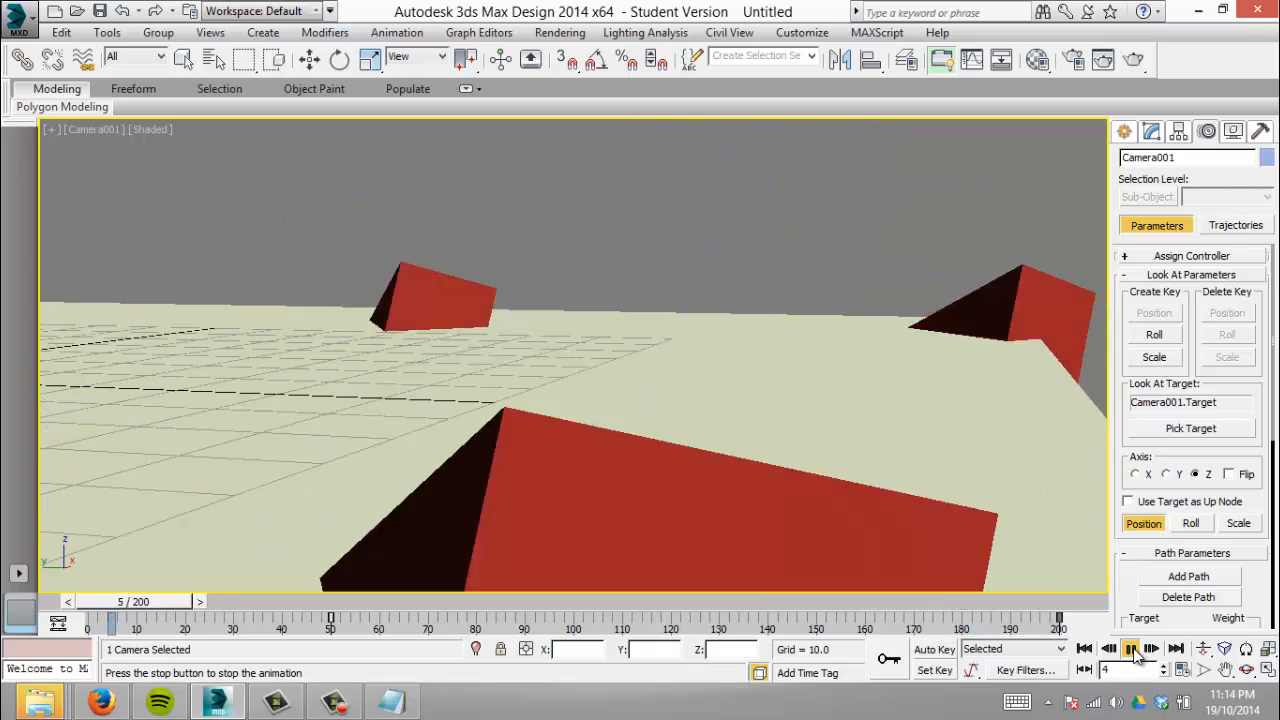
click(1132, 648)
click(1131, 649)
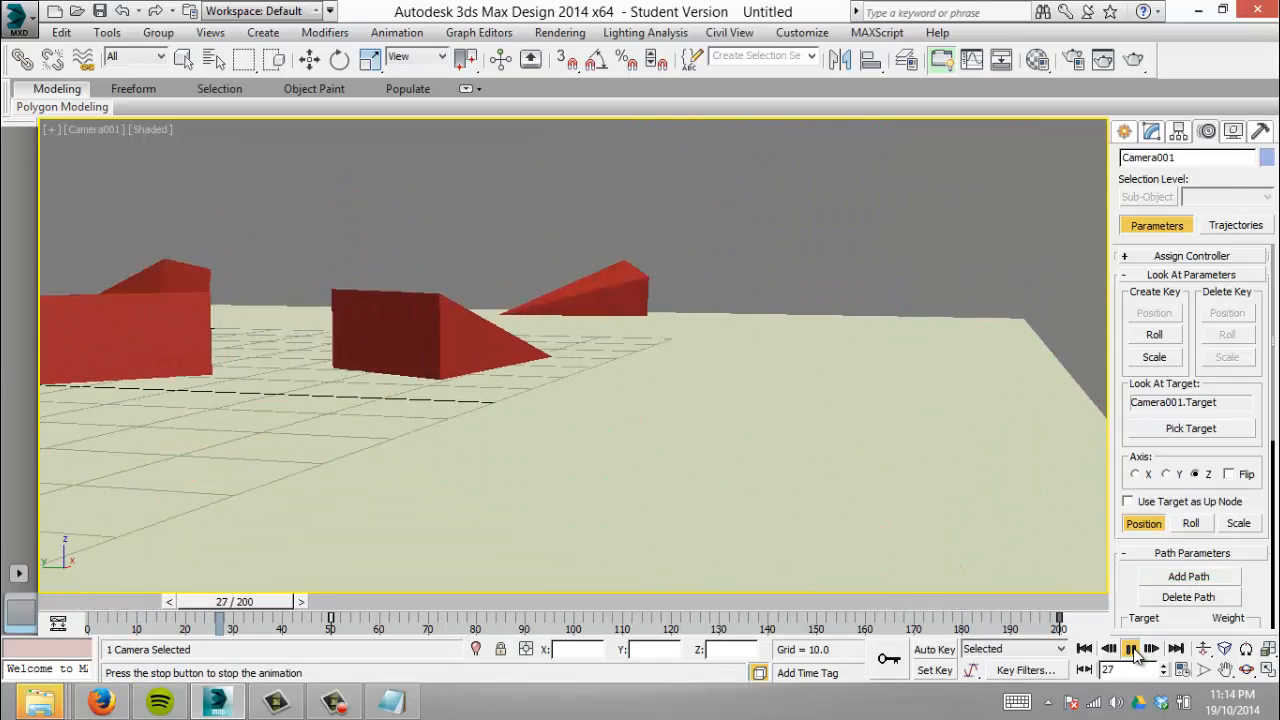
click(1131, 649)
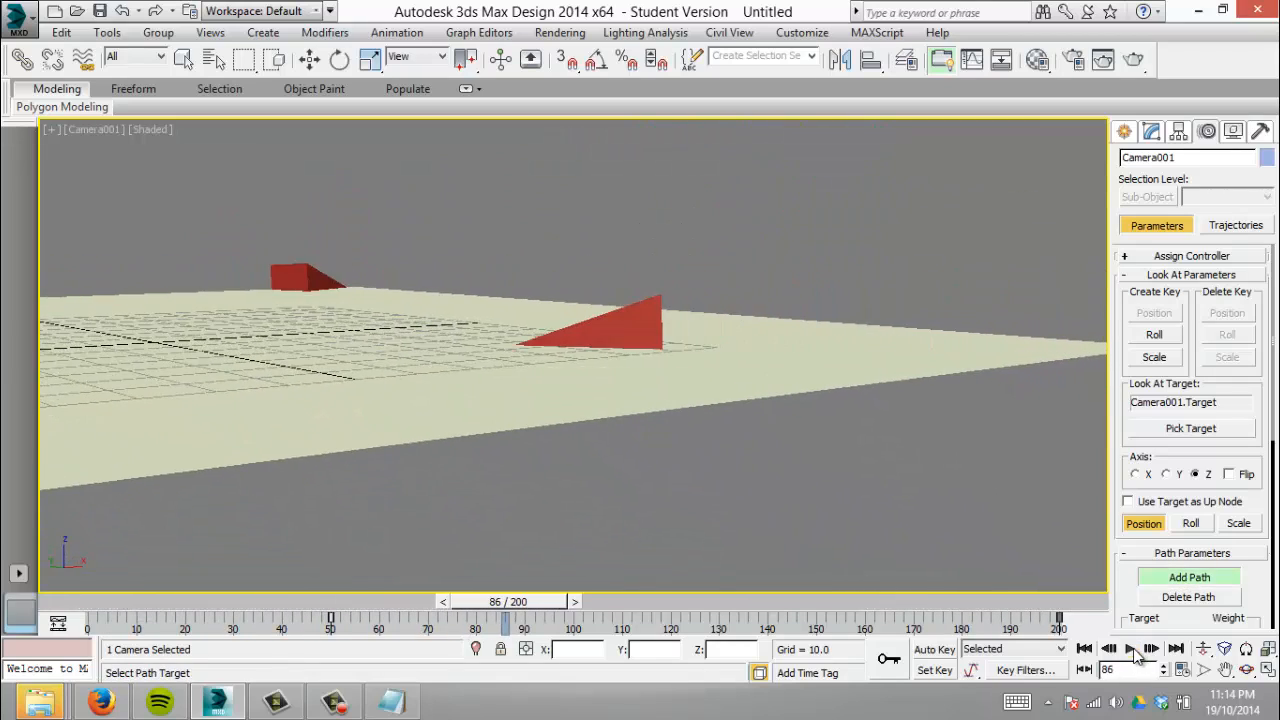